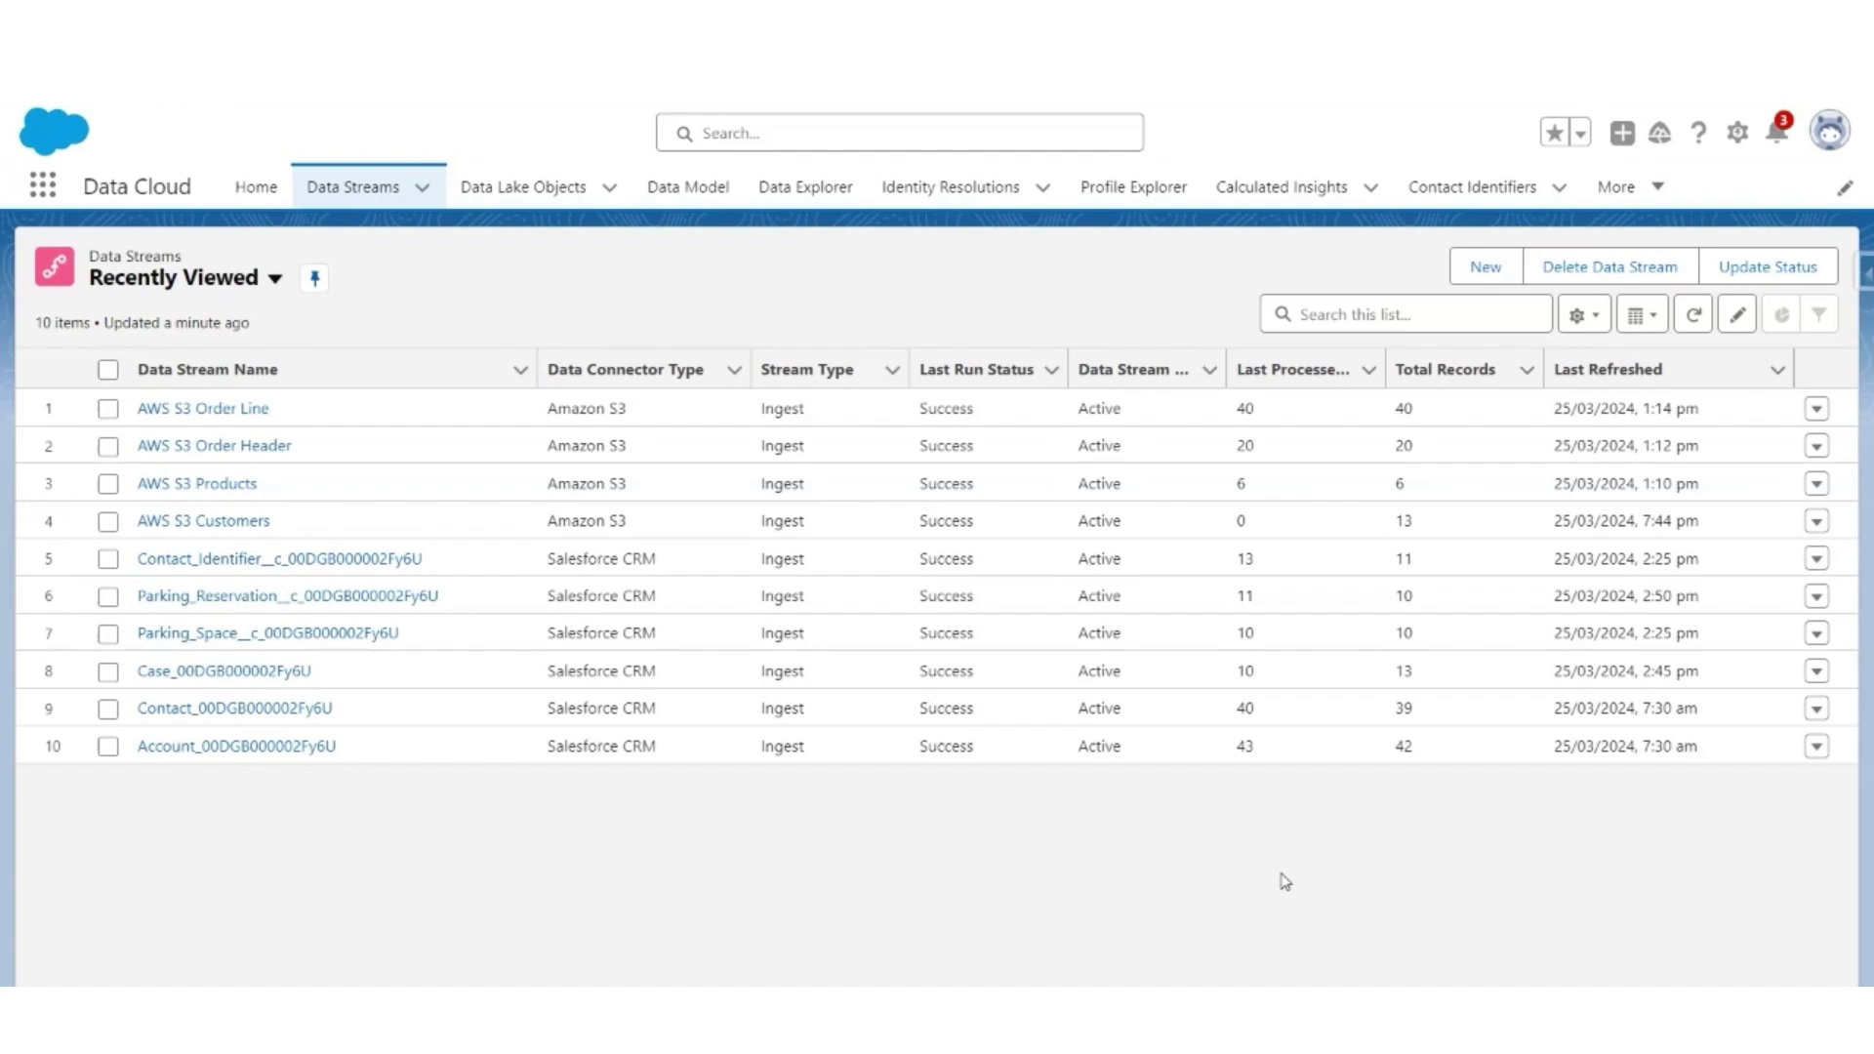
- Open the Query Editor from the More navigation menu on the Data Streams page
click(1617, 188)
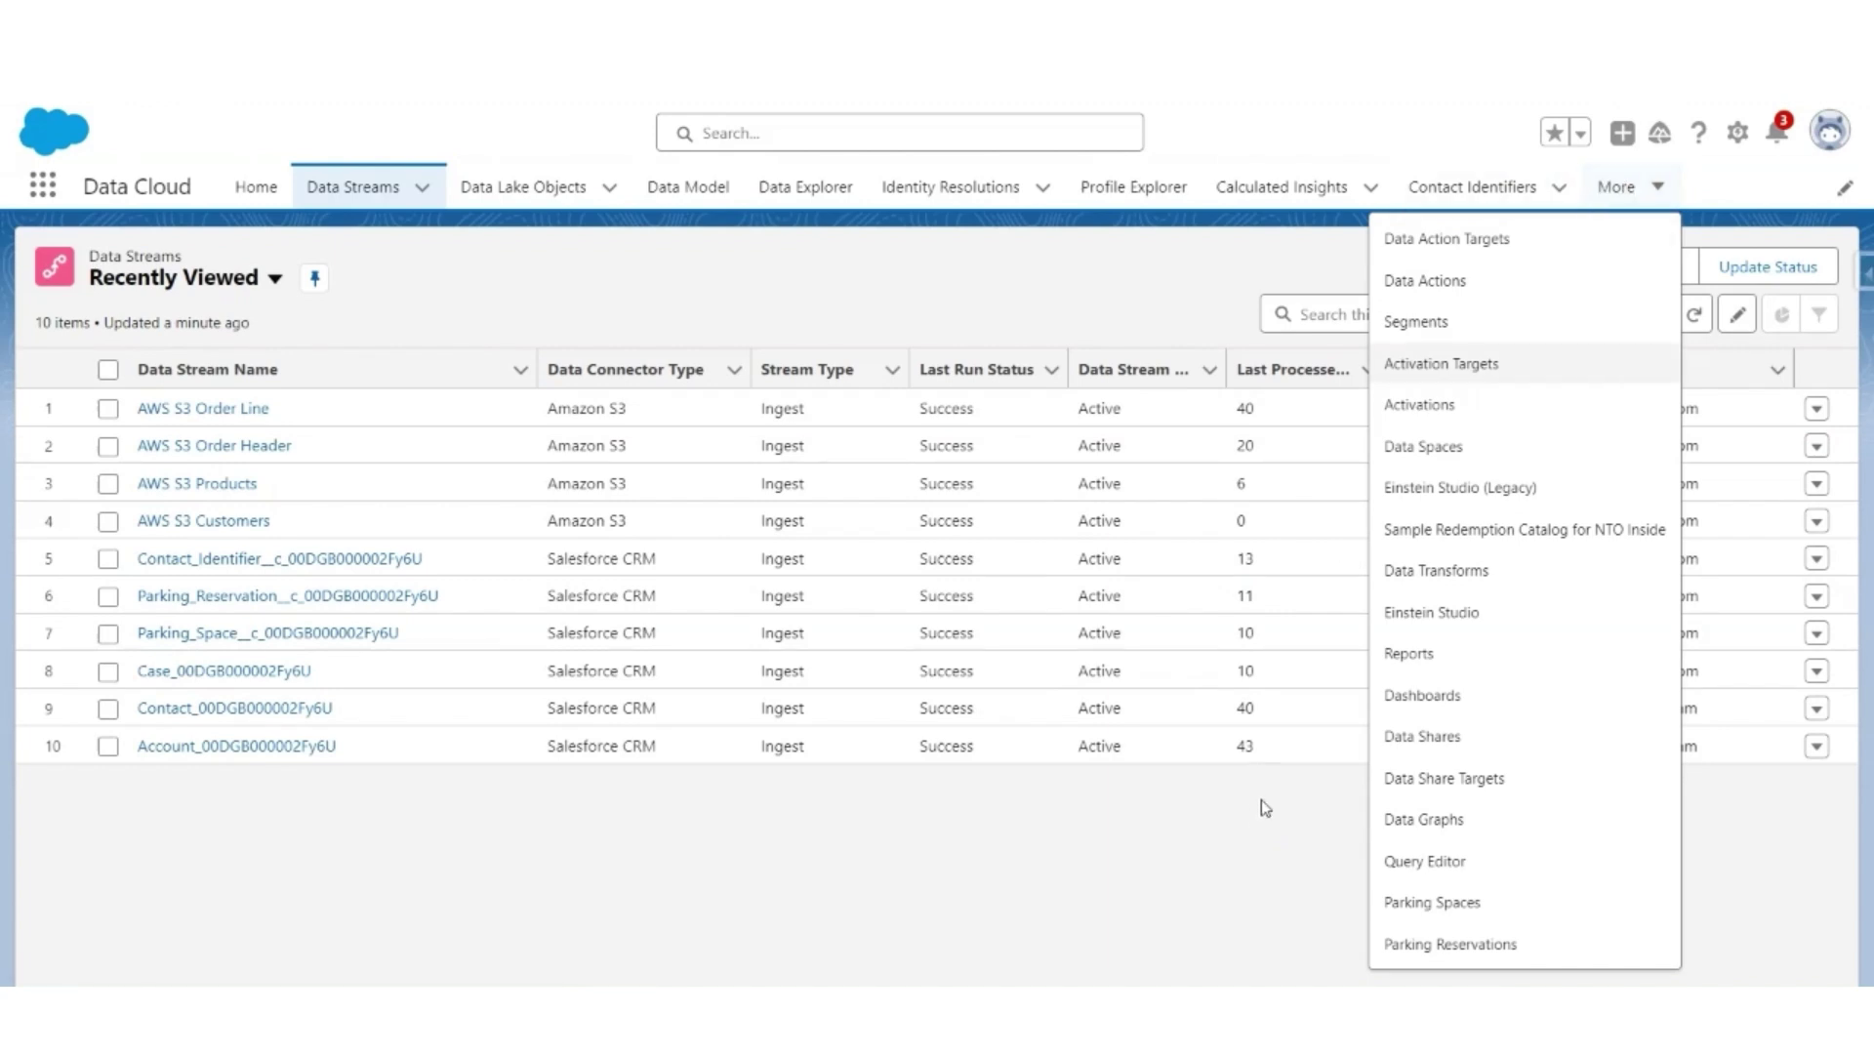
click(1414, 865)
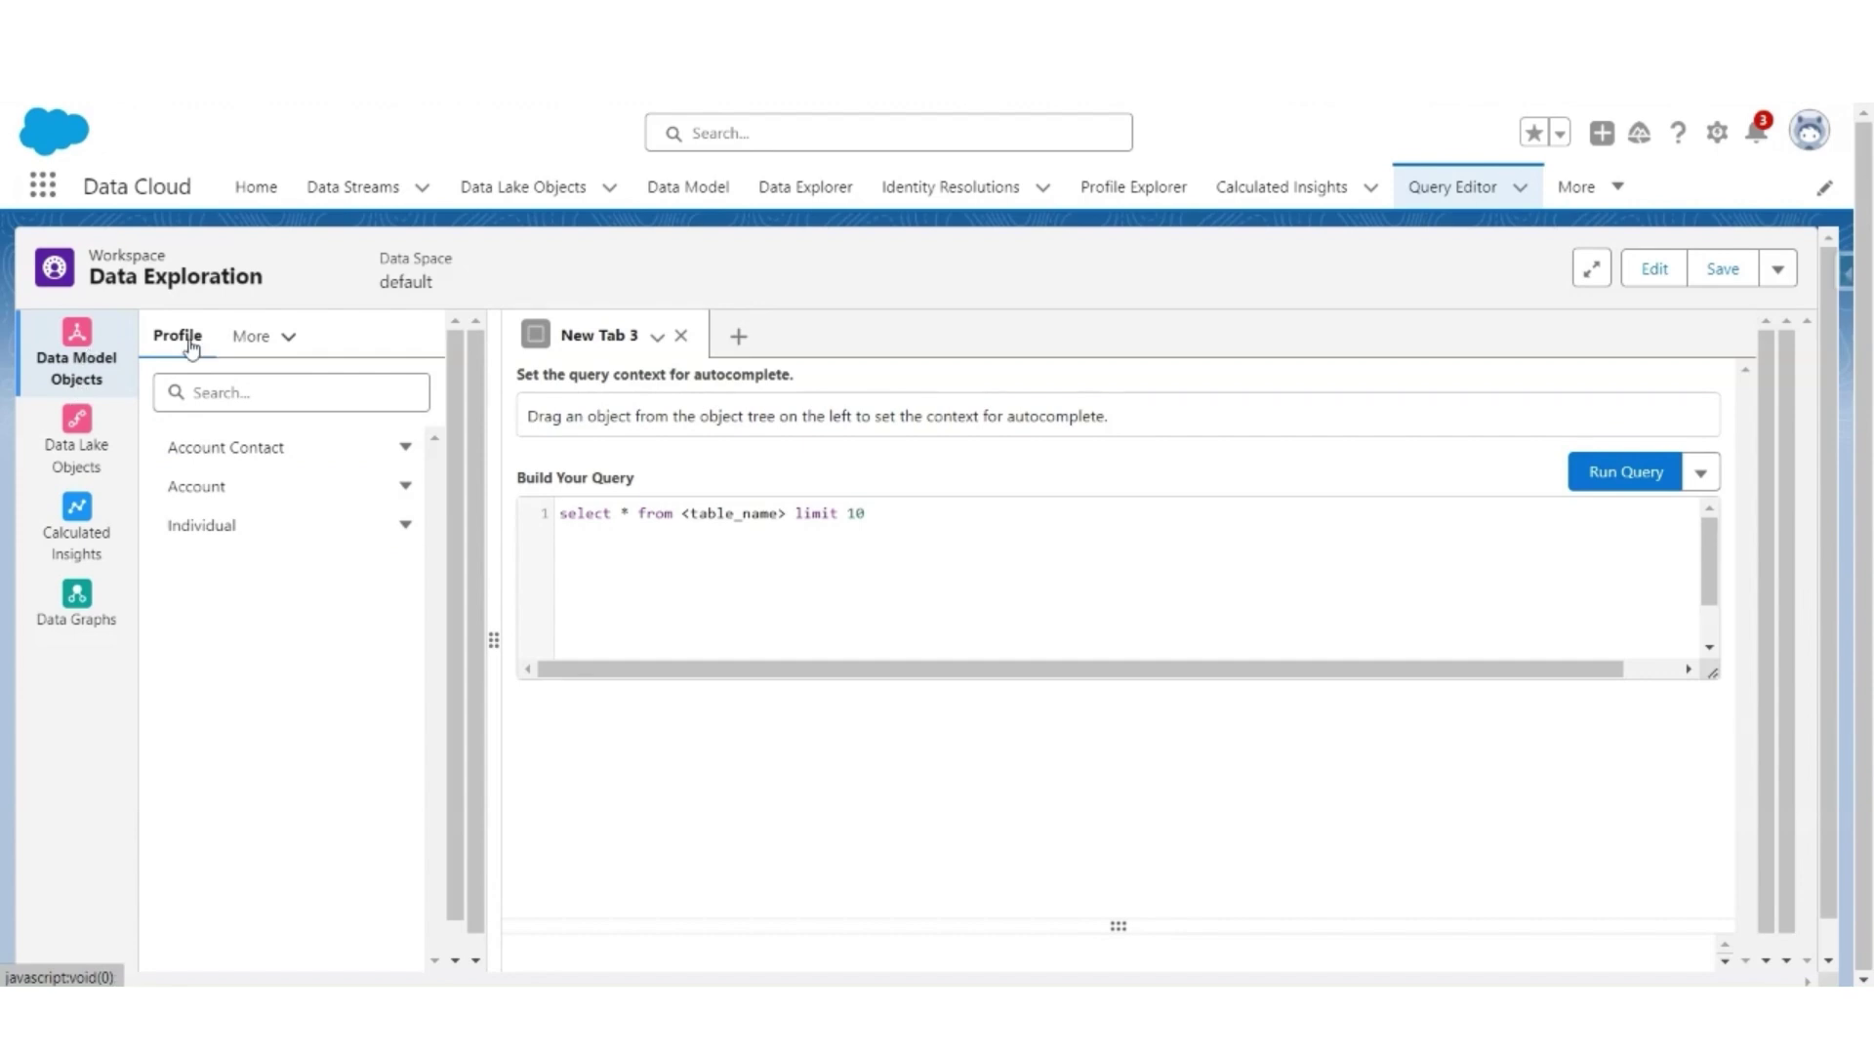
- Look up the First Name field's API name, ssot__FirstName__c, on the Individual object
click(202, 526)
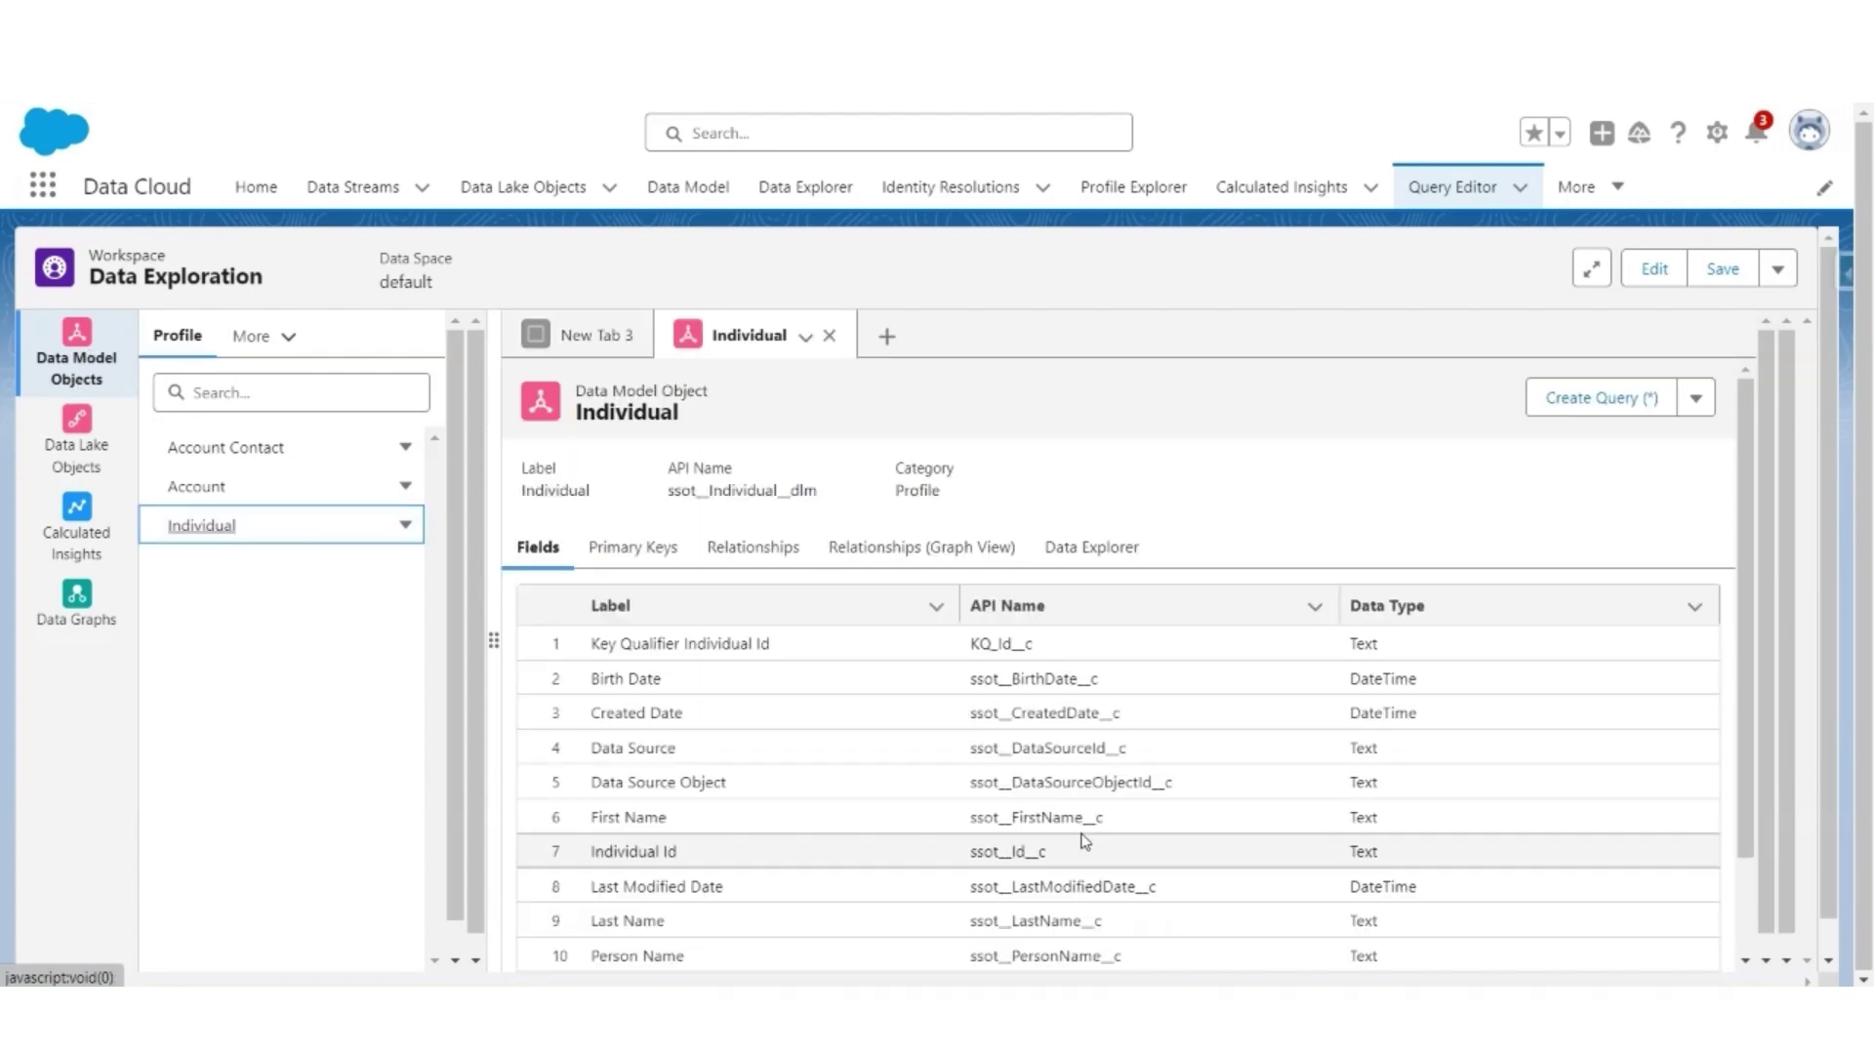
scroll(1087, 774, down, 2)
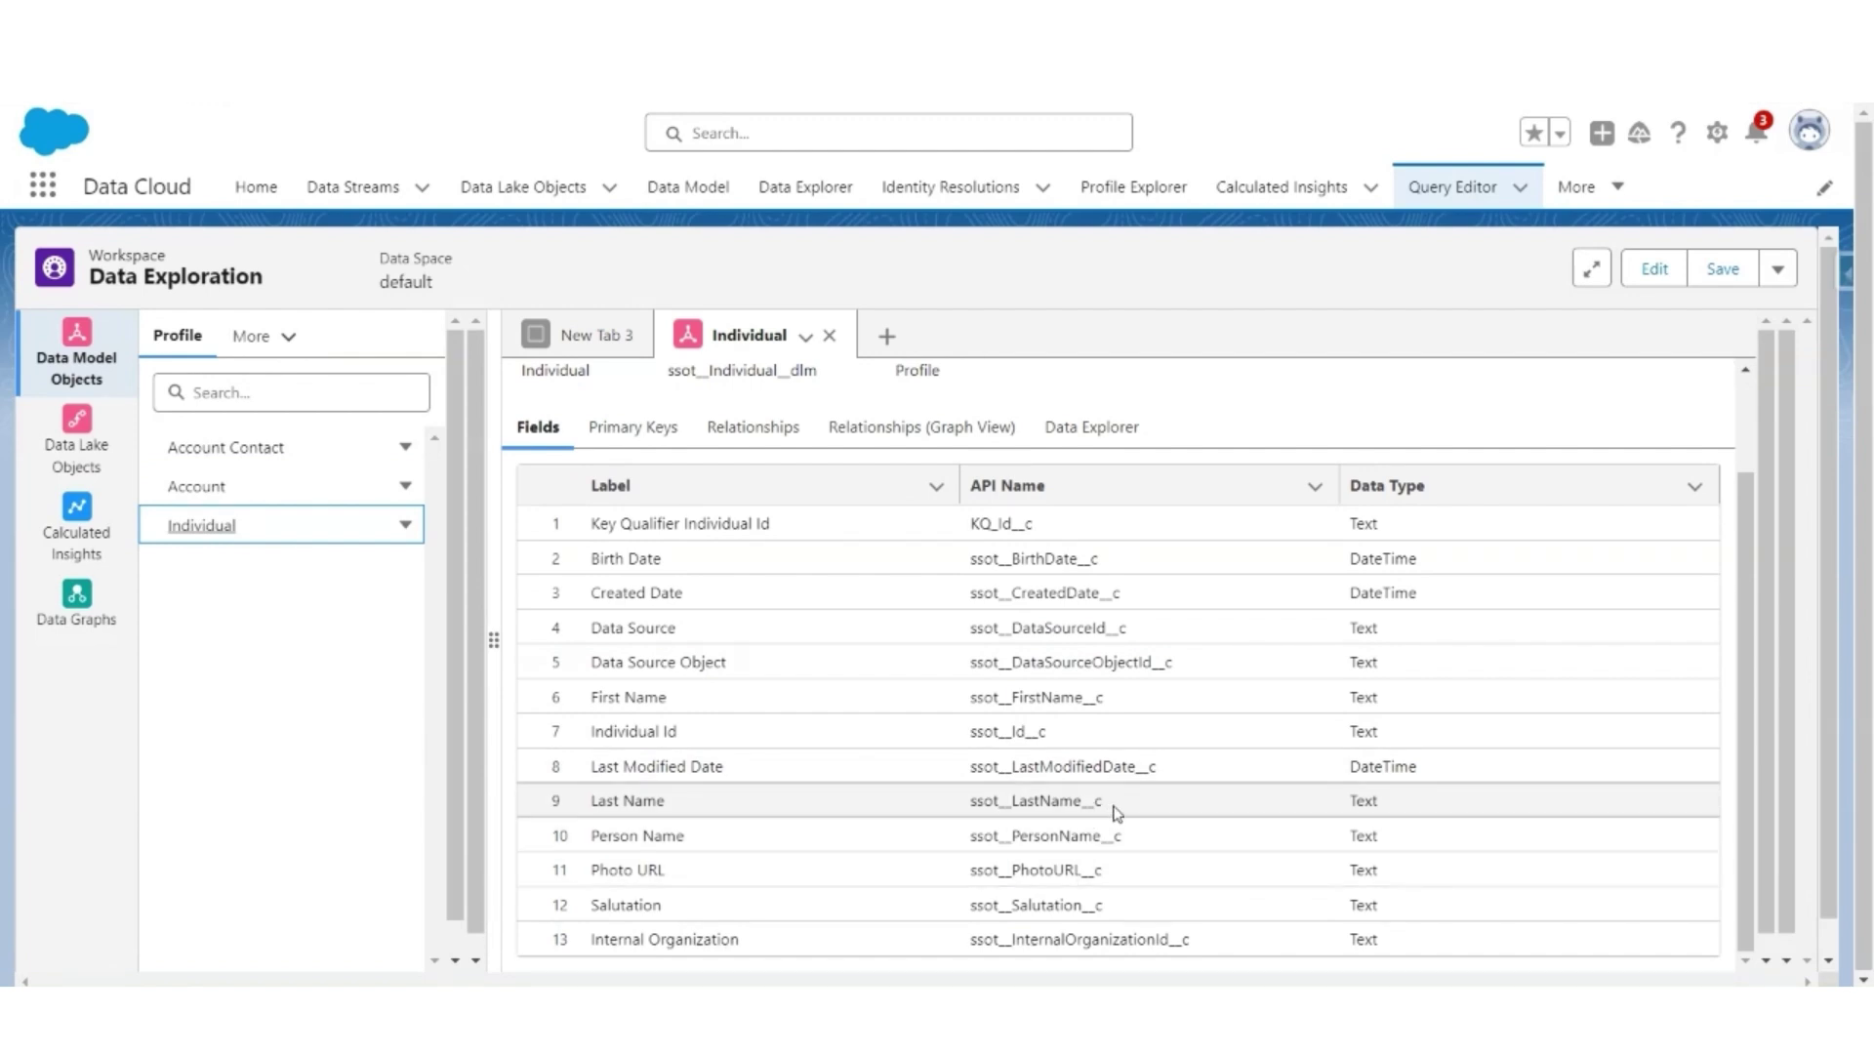
double_click(973, 699)
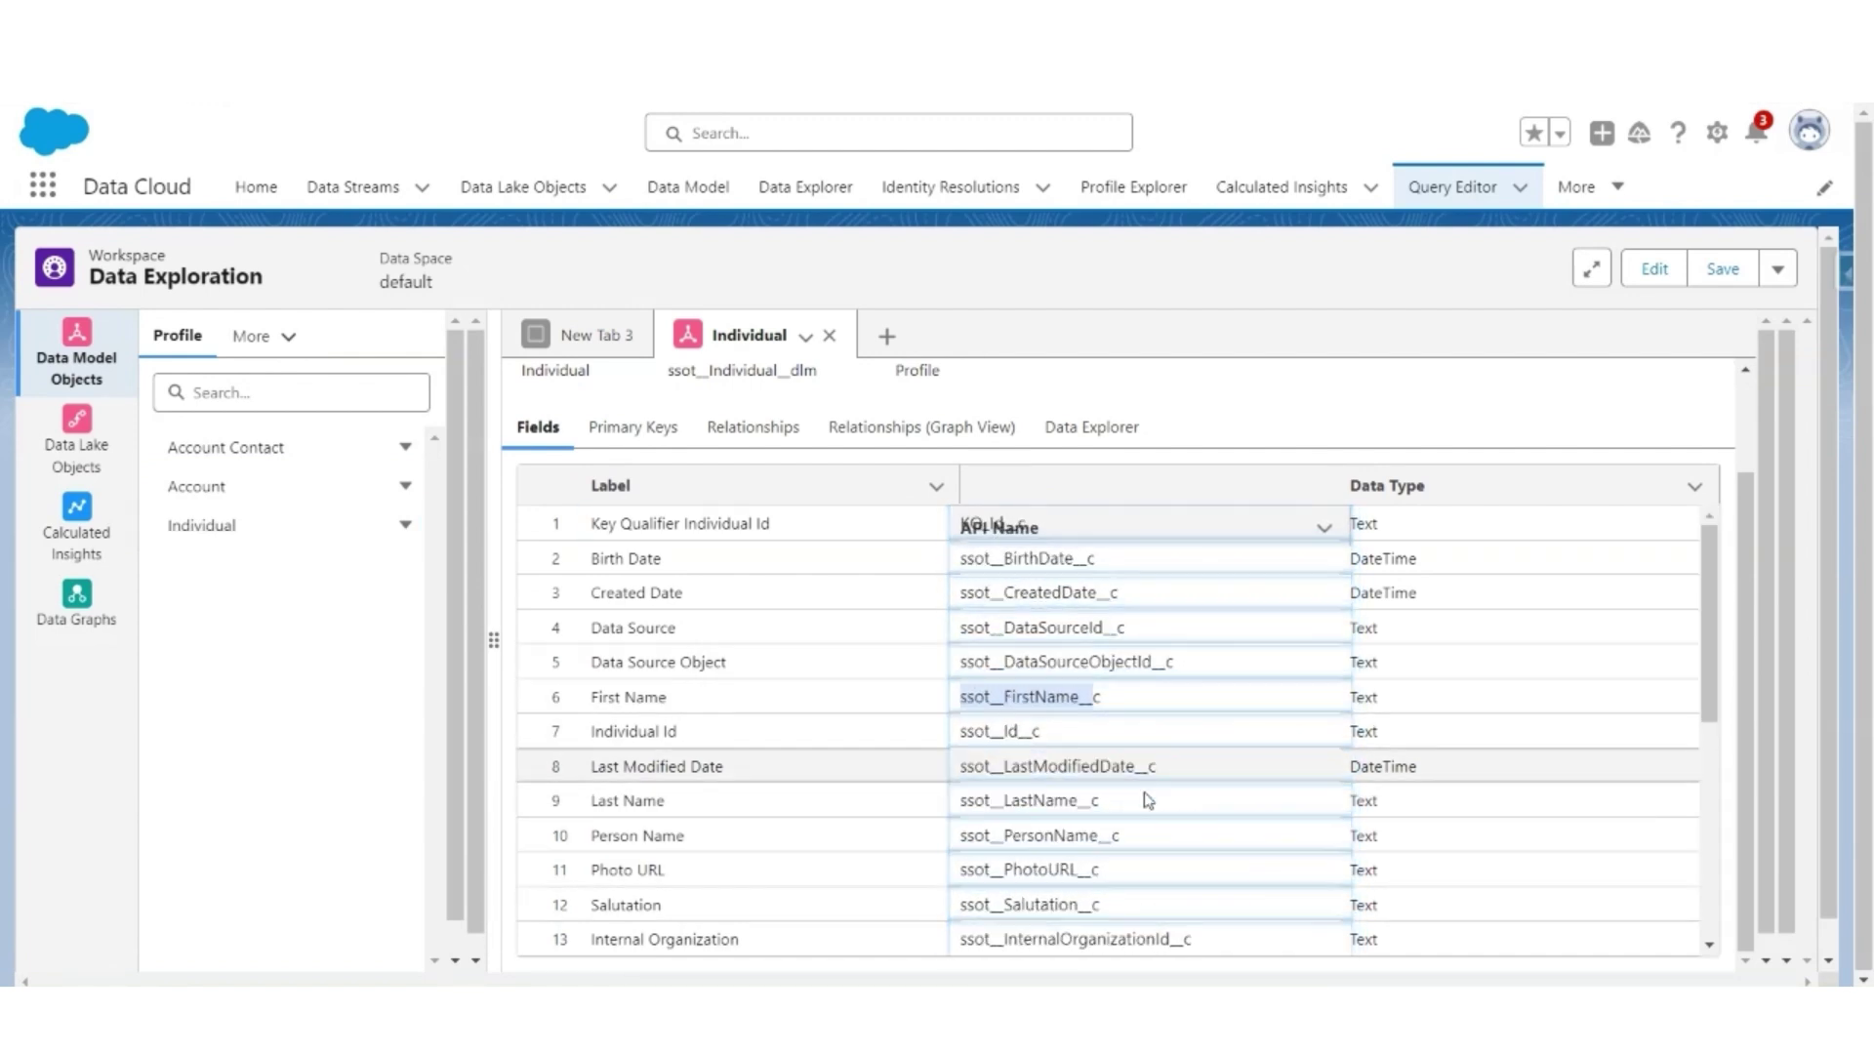
scroll(1151, 796, up, 2)
- Run a new Individual query with limit 10 replaced by ORDER by ssot__FirstName__c, and review the results
click(1567, 402)
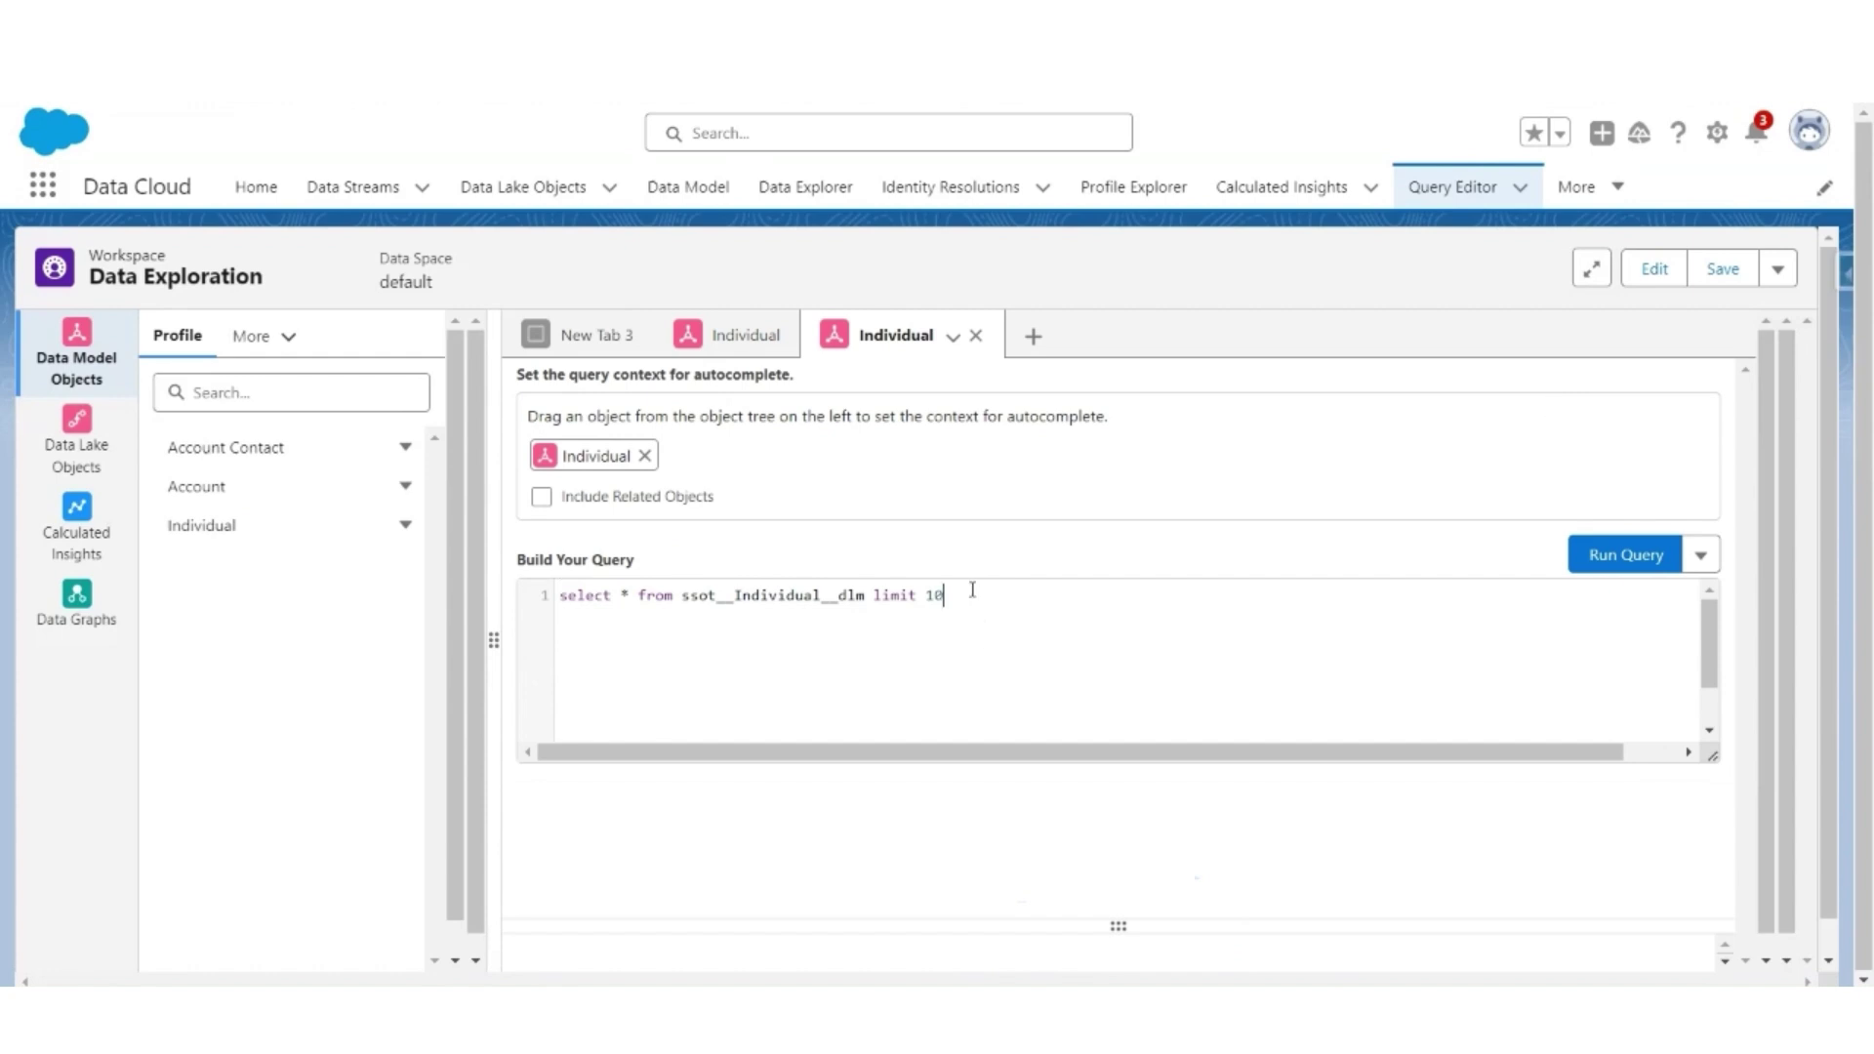
key(BackSpace)
key(BackSpace)
key(BackSpace)
key(BackSpace)
key(BackSpace)
key(BackSpace)
key(BackSpace)
text(ORDER by ssot__FirstName__c)
click(1610, 553)
click(1611, 553)
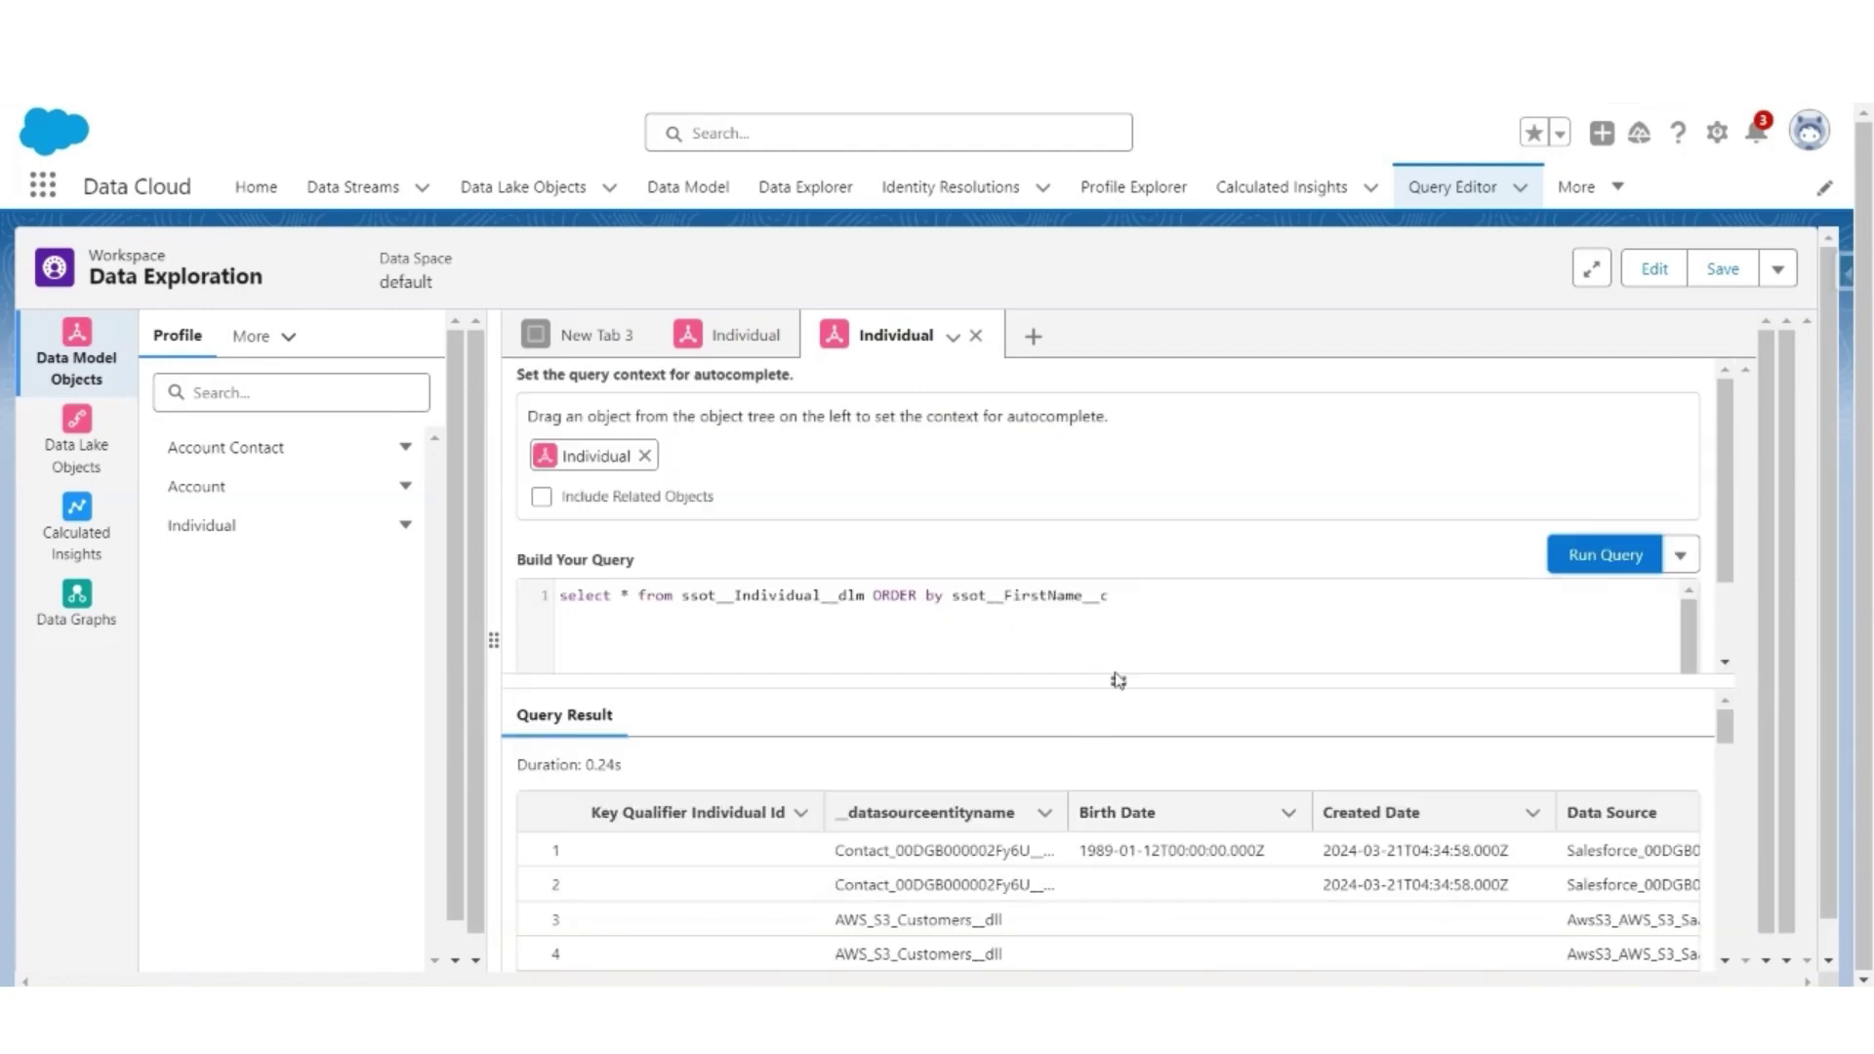
drag(1116, 680, 1110, 420)
scroll(1064, 806, right, 10)
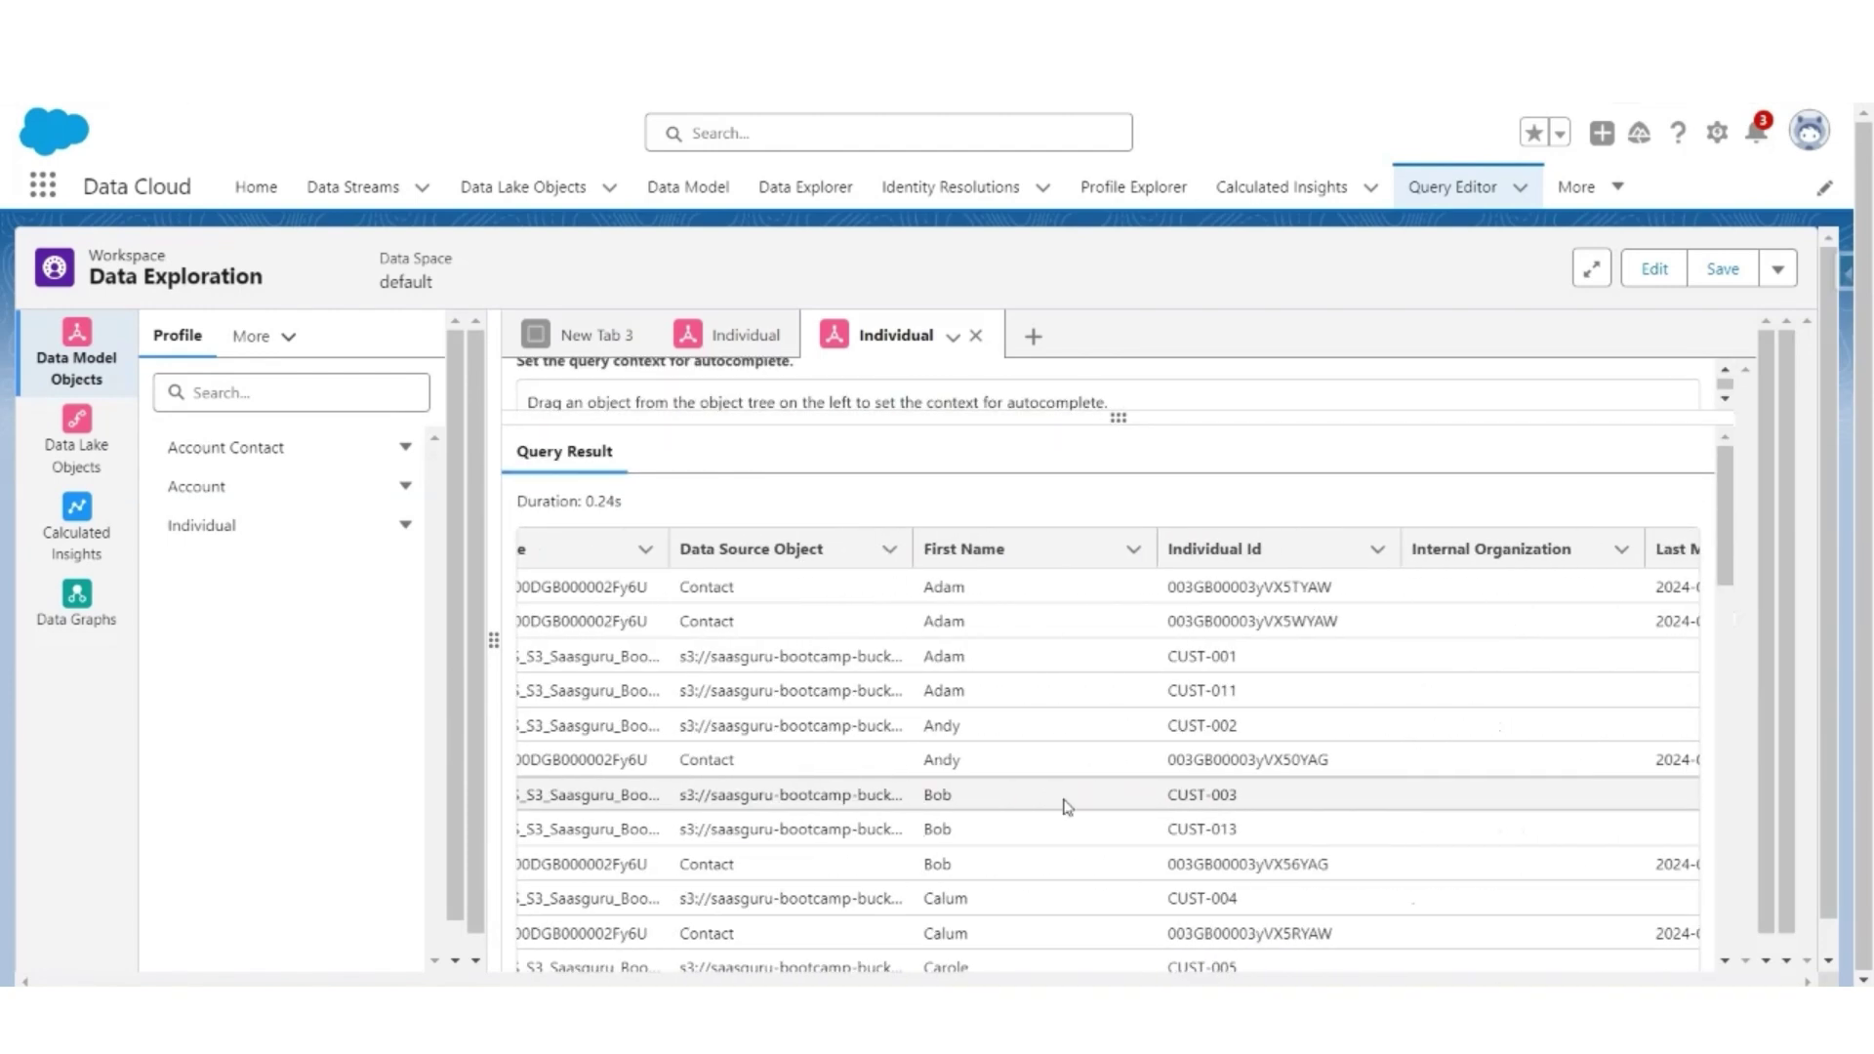
scroll(1071, 861, down, 10)
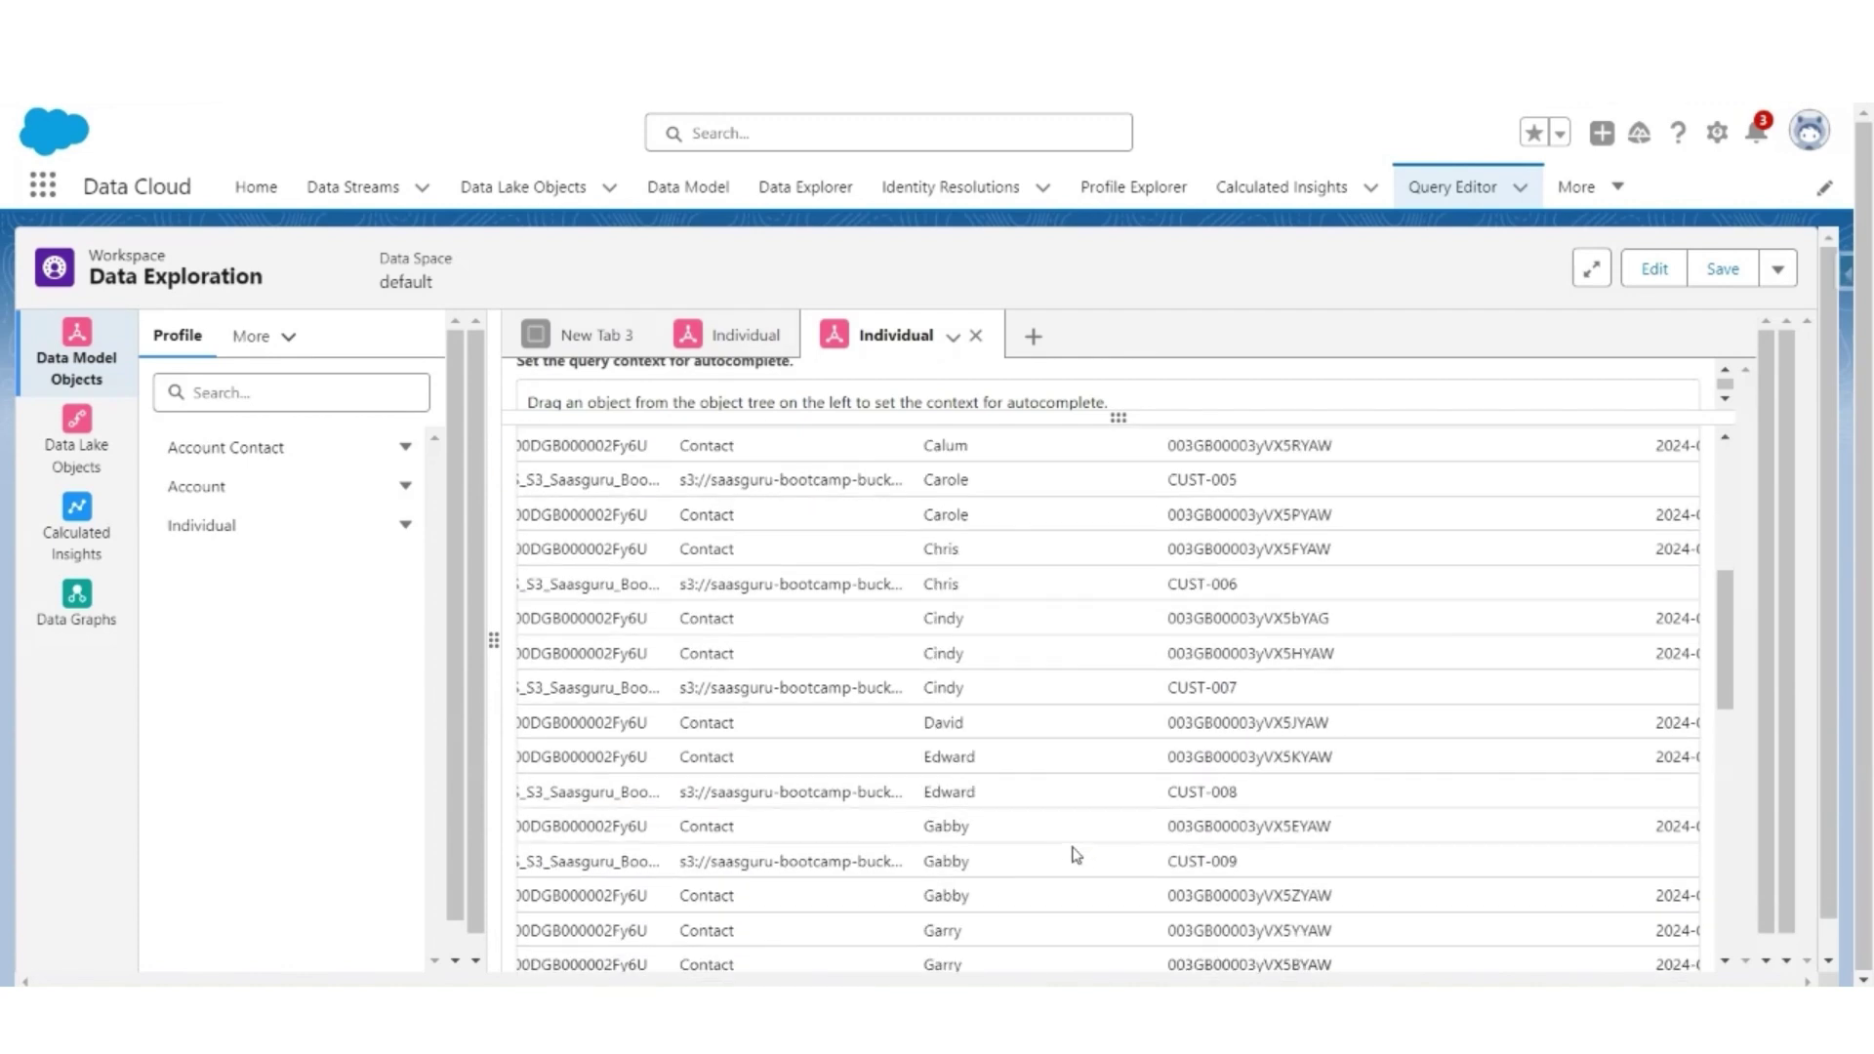
scroll(1076, 855, down, 3)
scroll(1075, 855, up, 15)
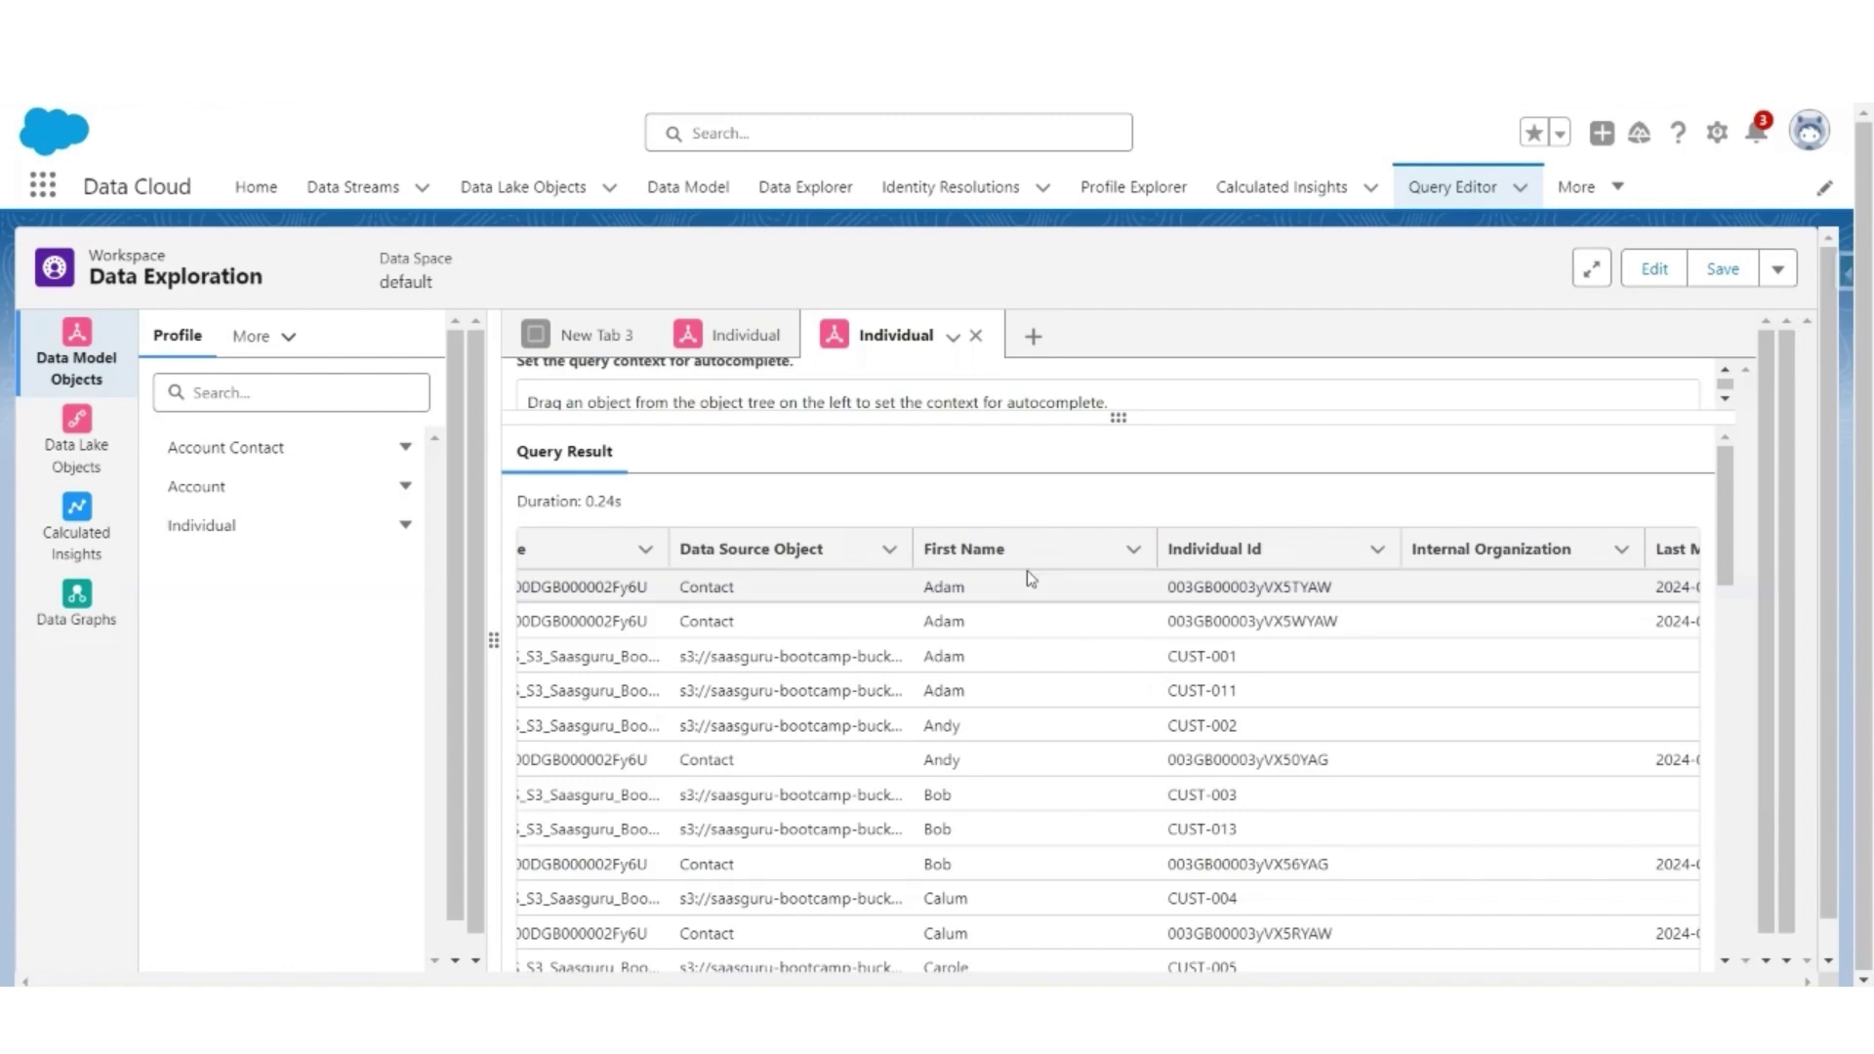
- Show the Contact Point Email object's fields under the Related data model objects
click(247, 341)
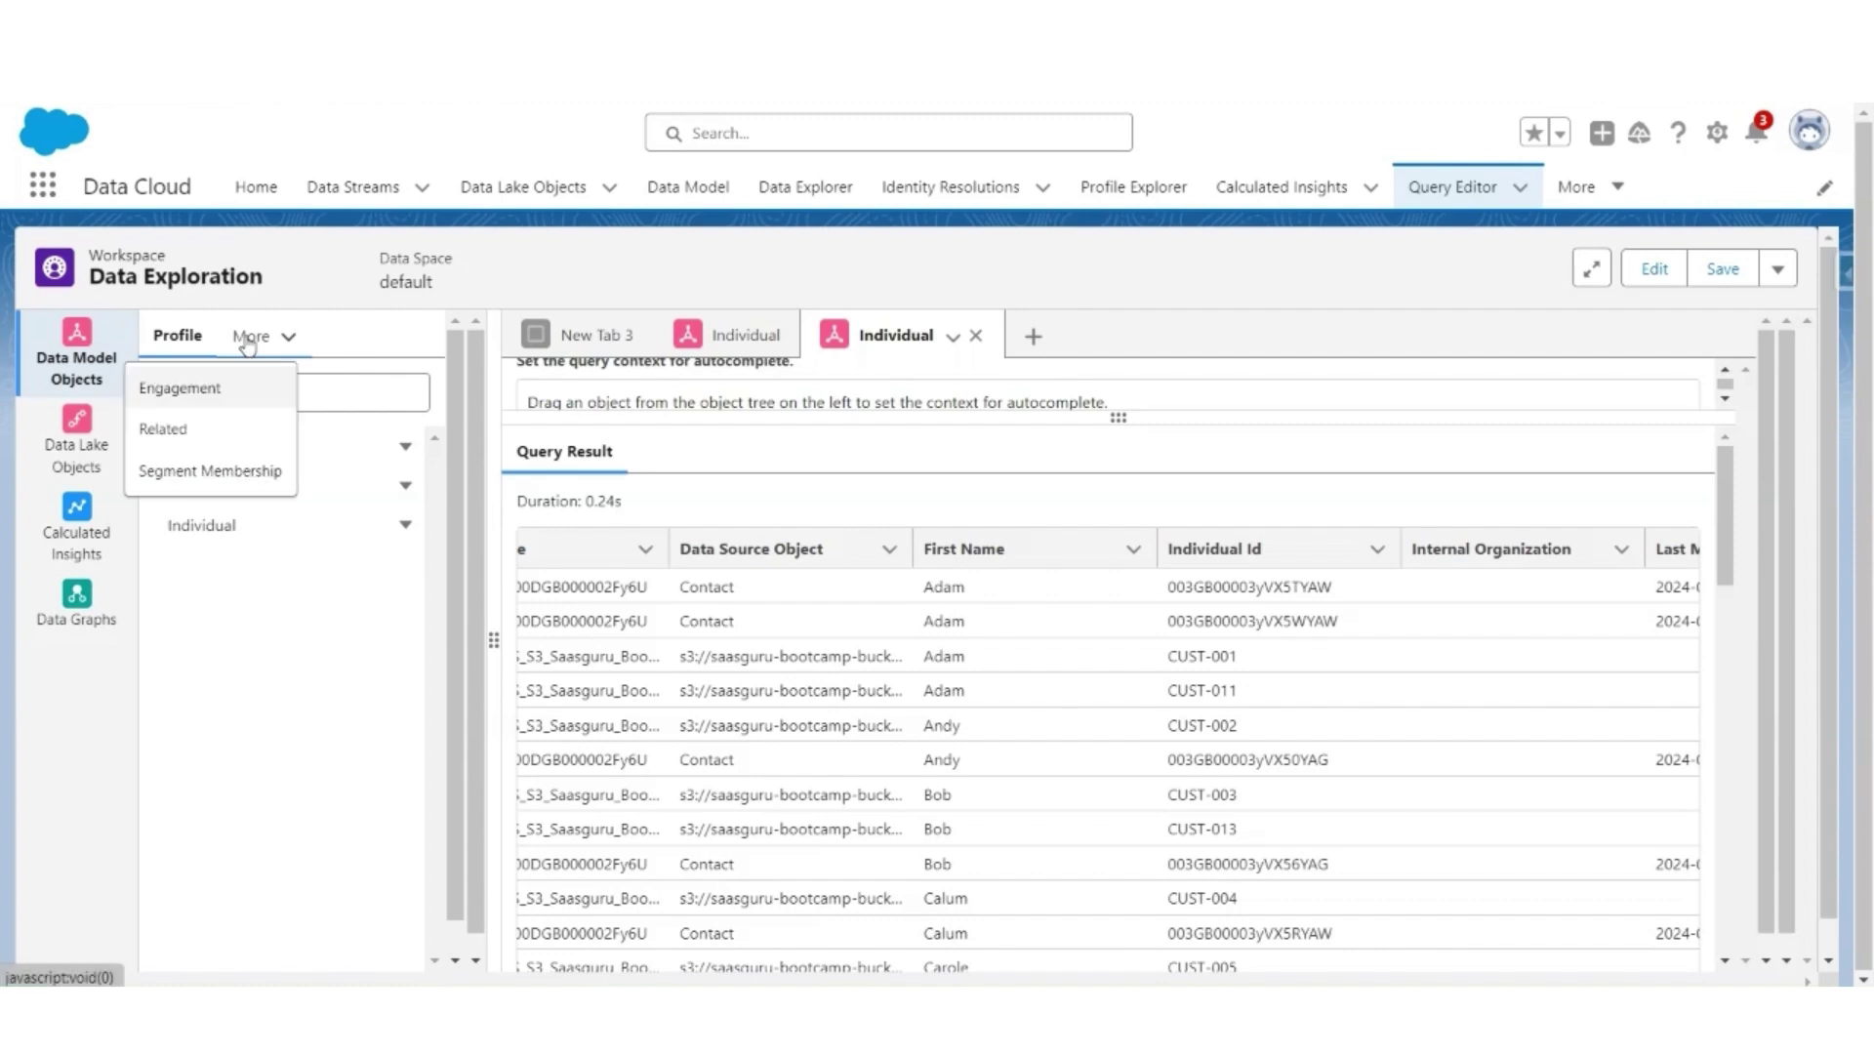
click(162, 430)
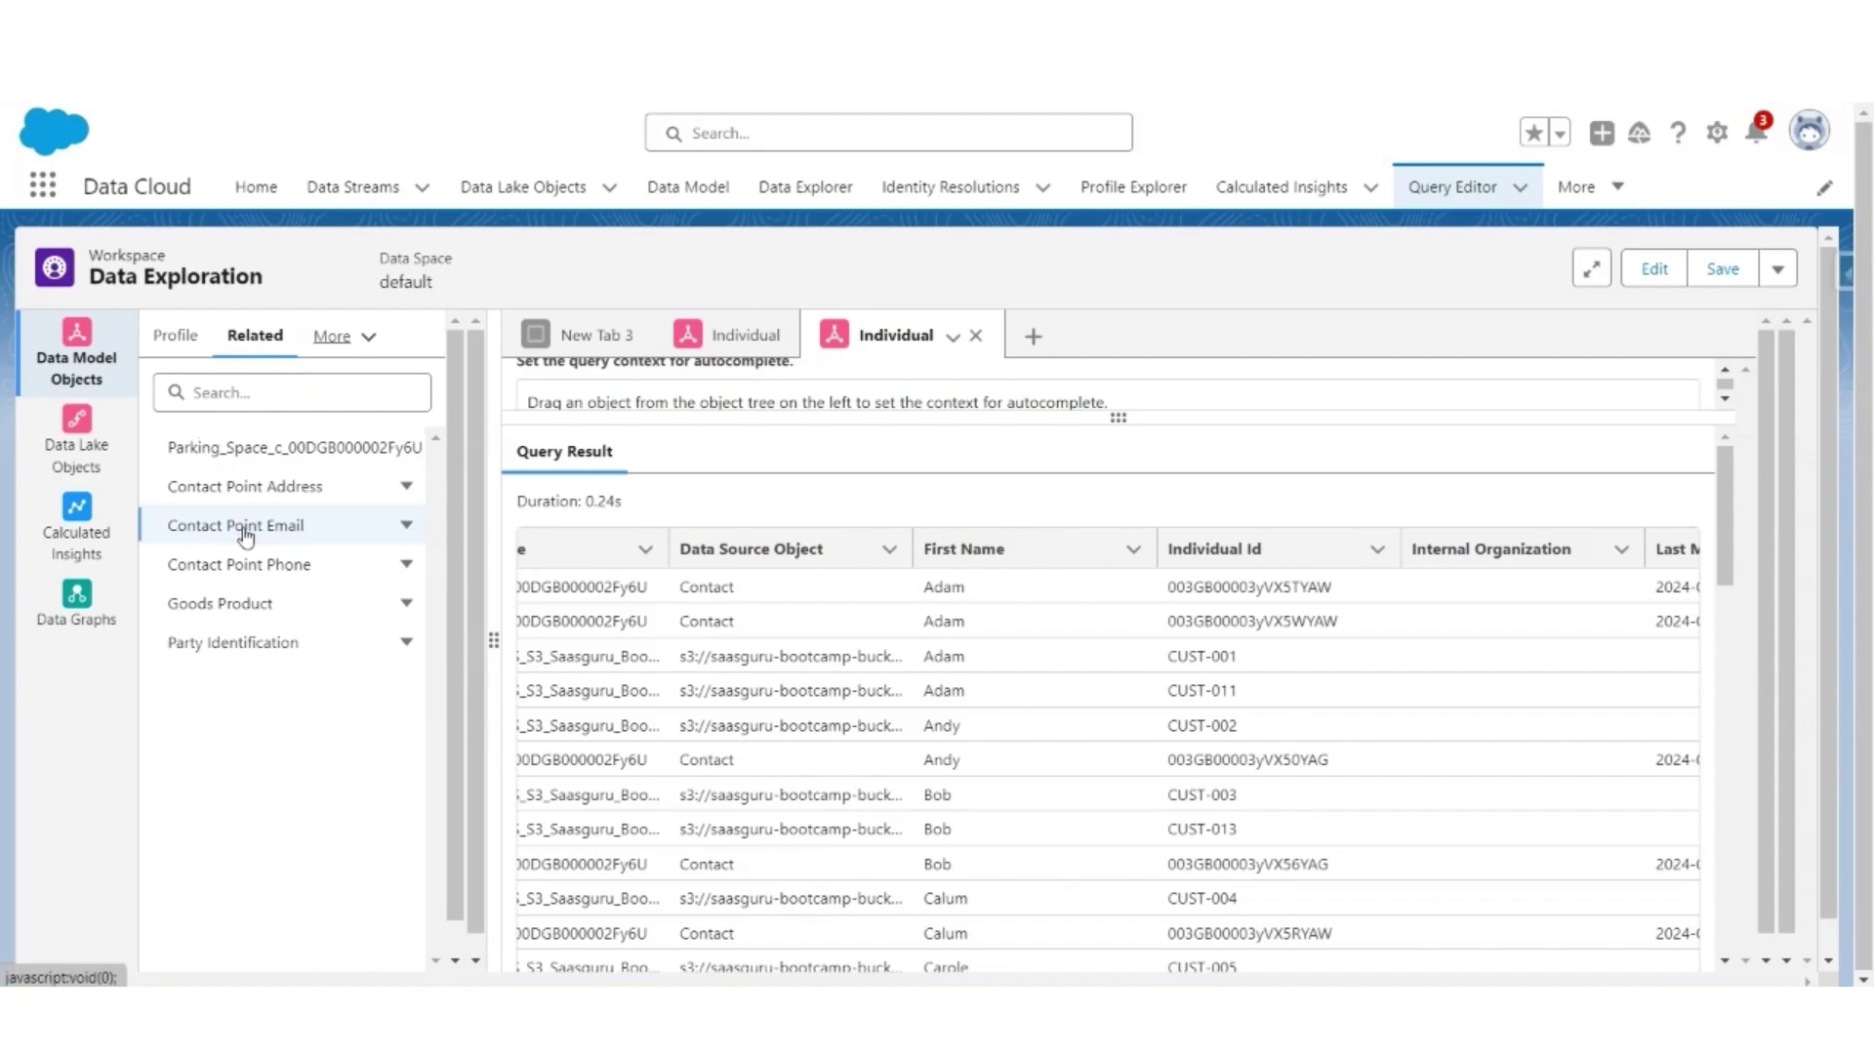
click(244, 535)
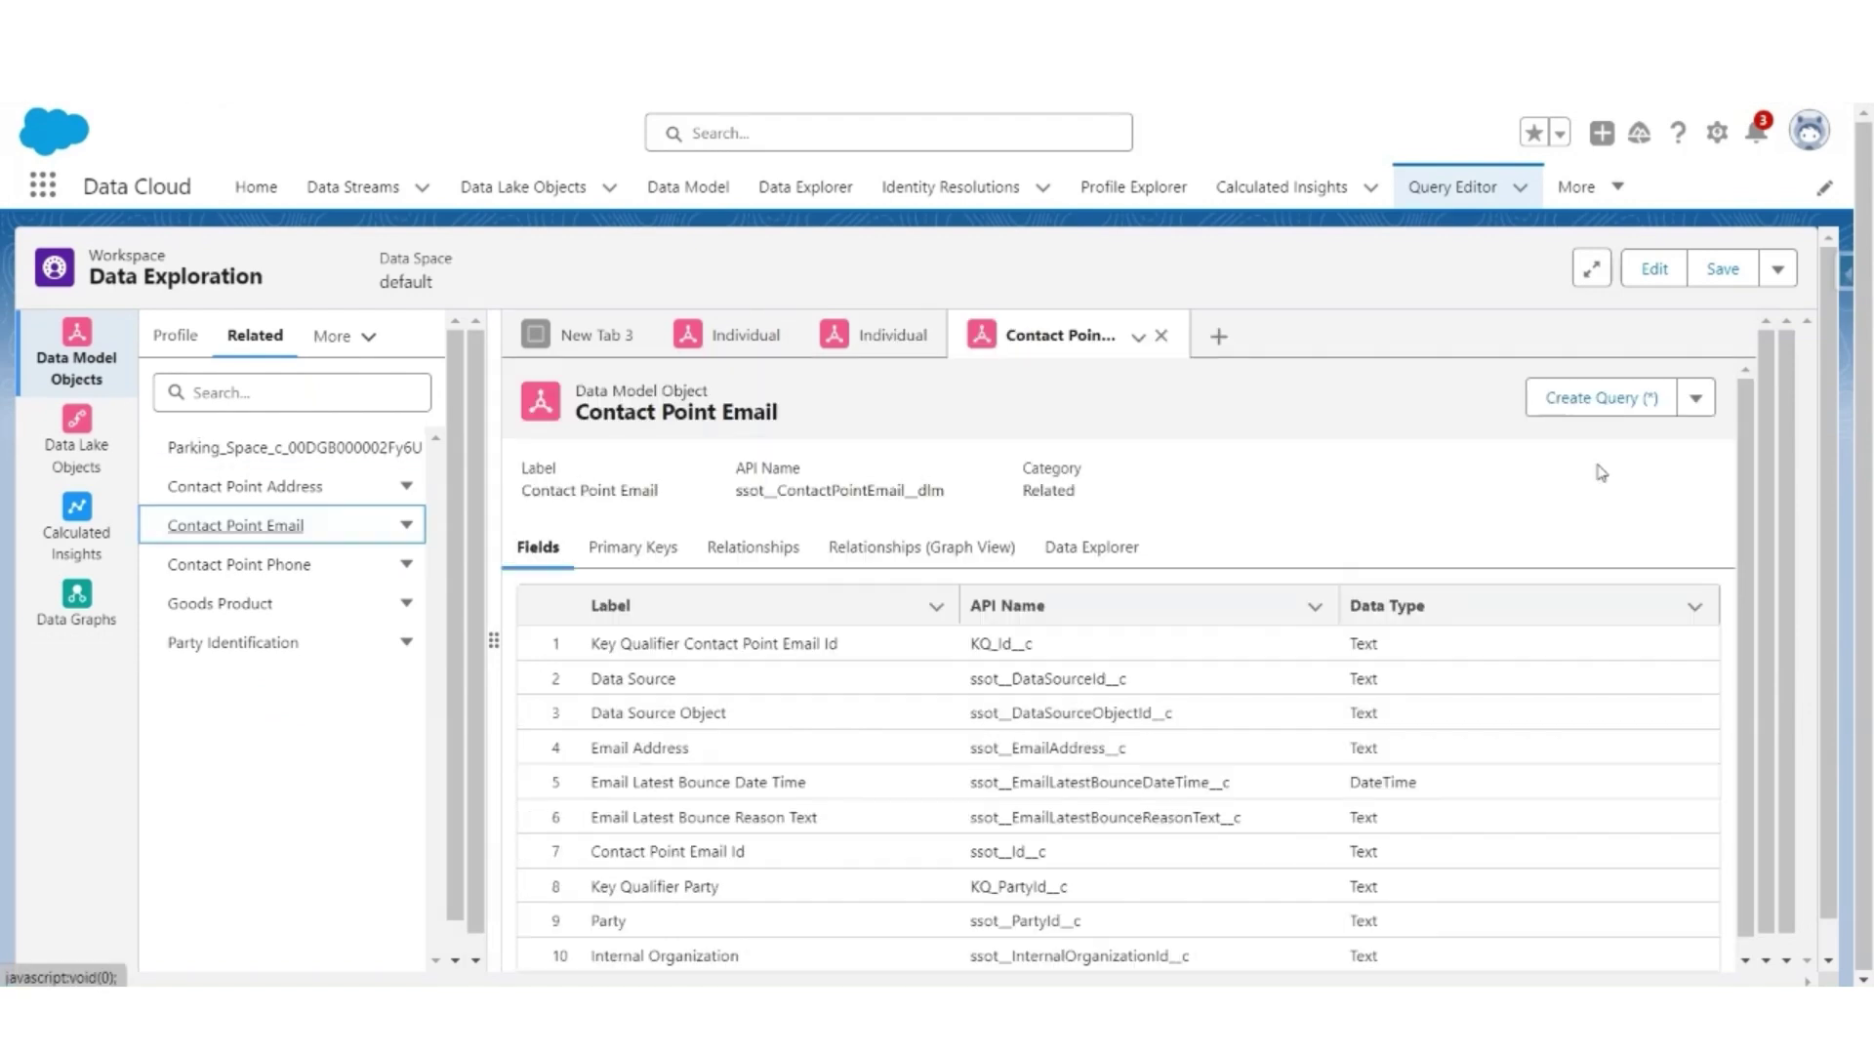
- Query Contact Point Email ordered by ssot__EmailAddress__c instead of limit 10, and review the results
click(1591, 401)
click(1030, 592)
key(BackSpace)
key(BackSpace)
key(BackSpace)
key(BackSpace)
key(BackSpace)
key(BackSpace)
key(BackSpace)
key(BackSpace)
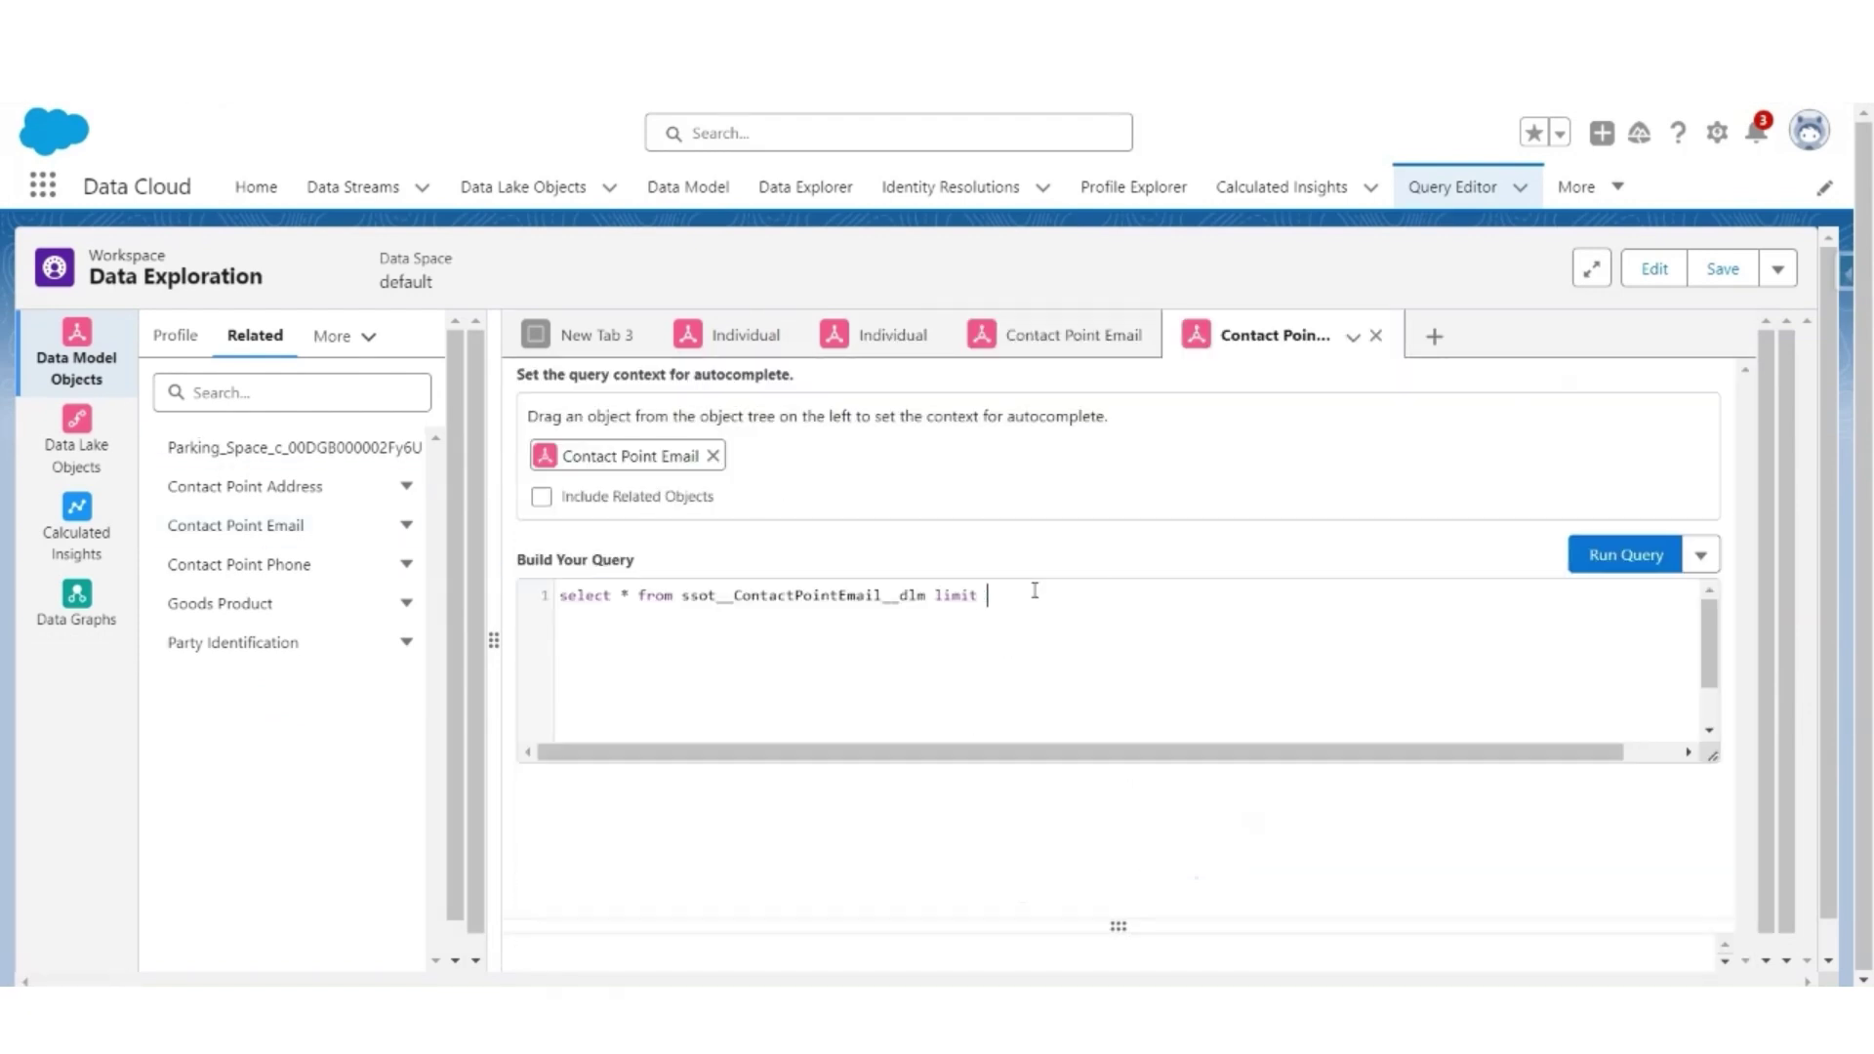
text(order by email)
click(1238, 648)
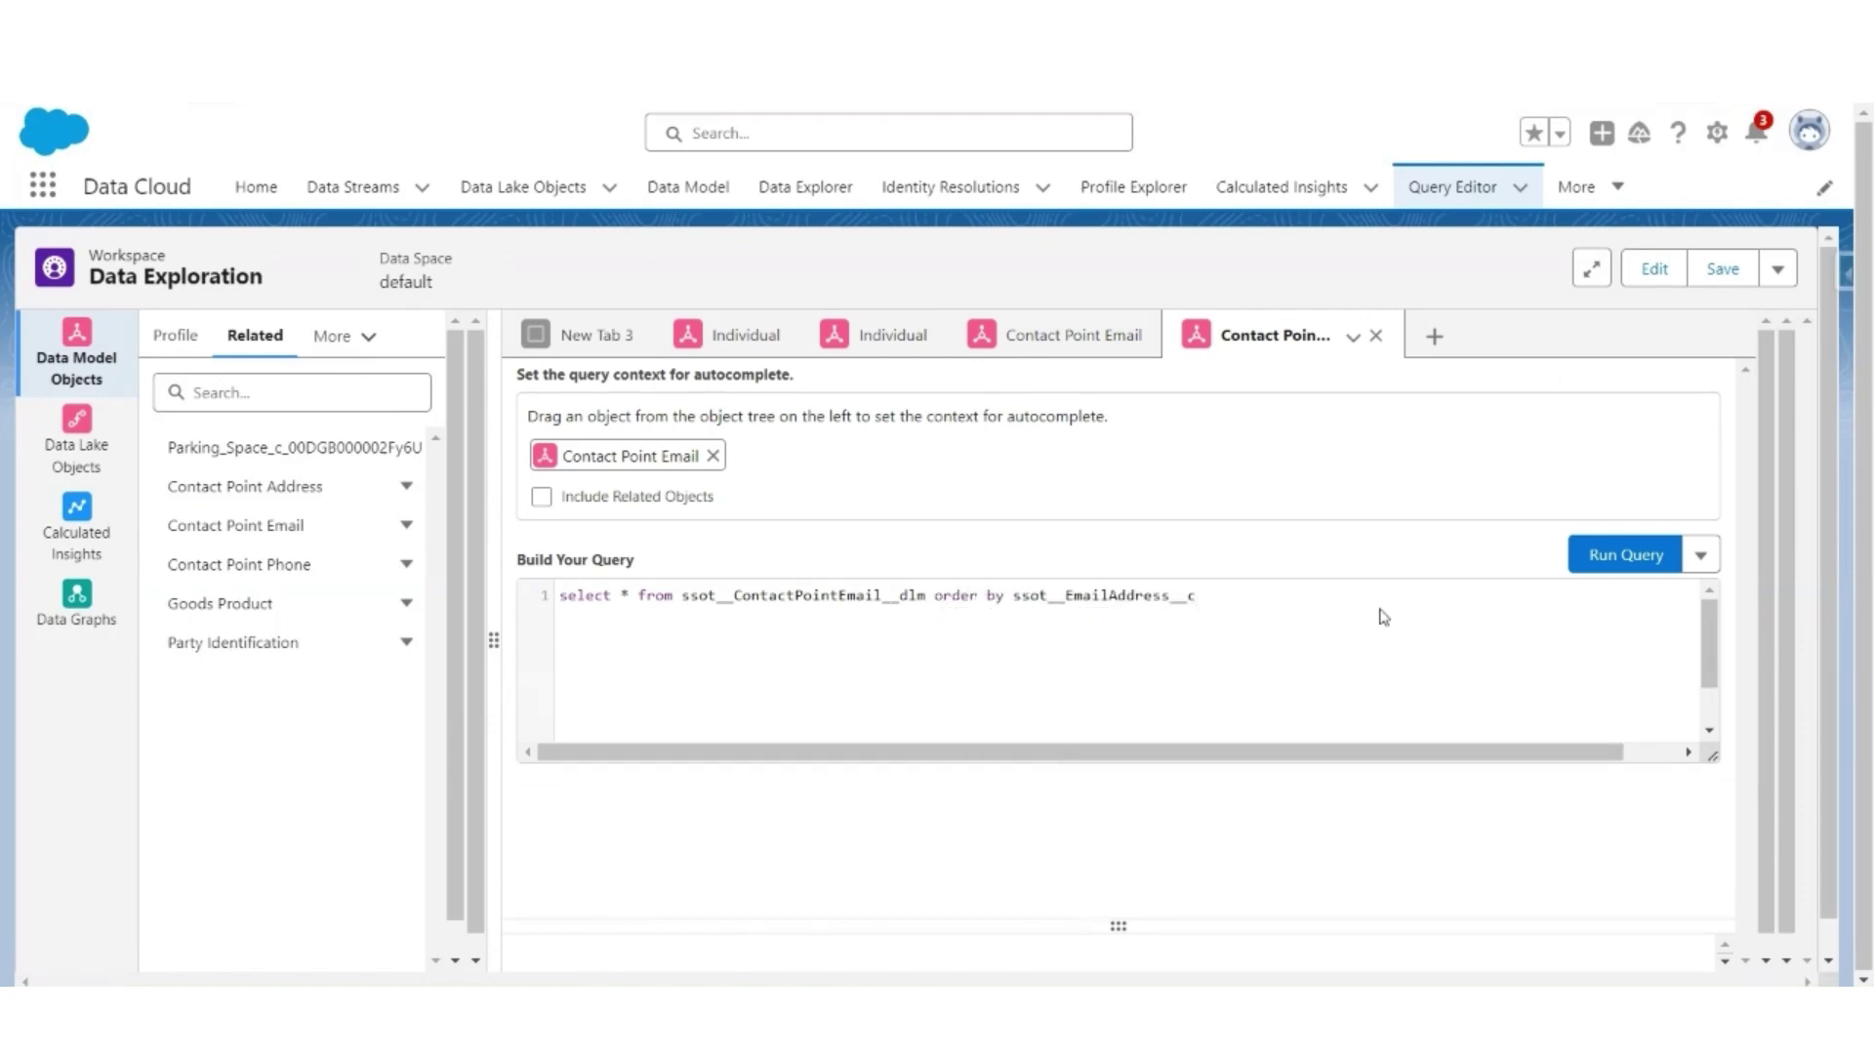
click(1618, 556)
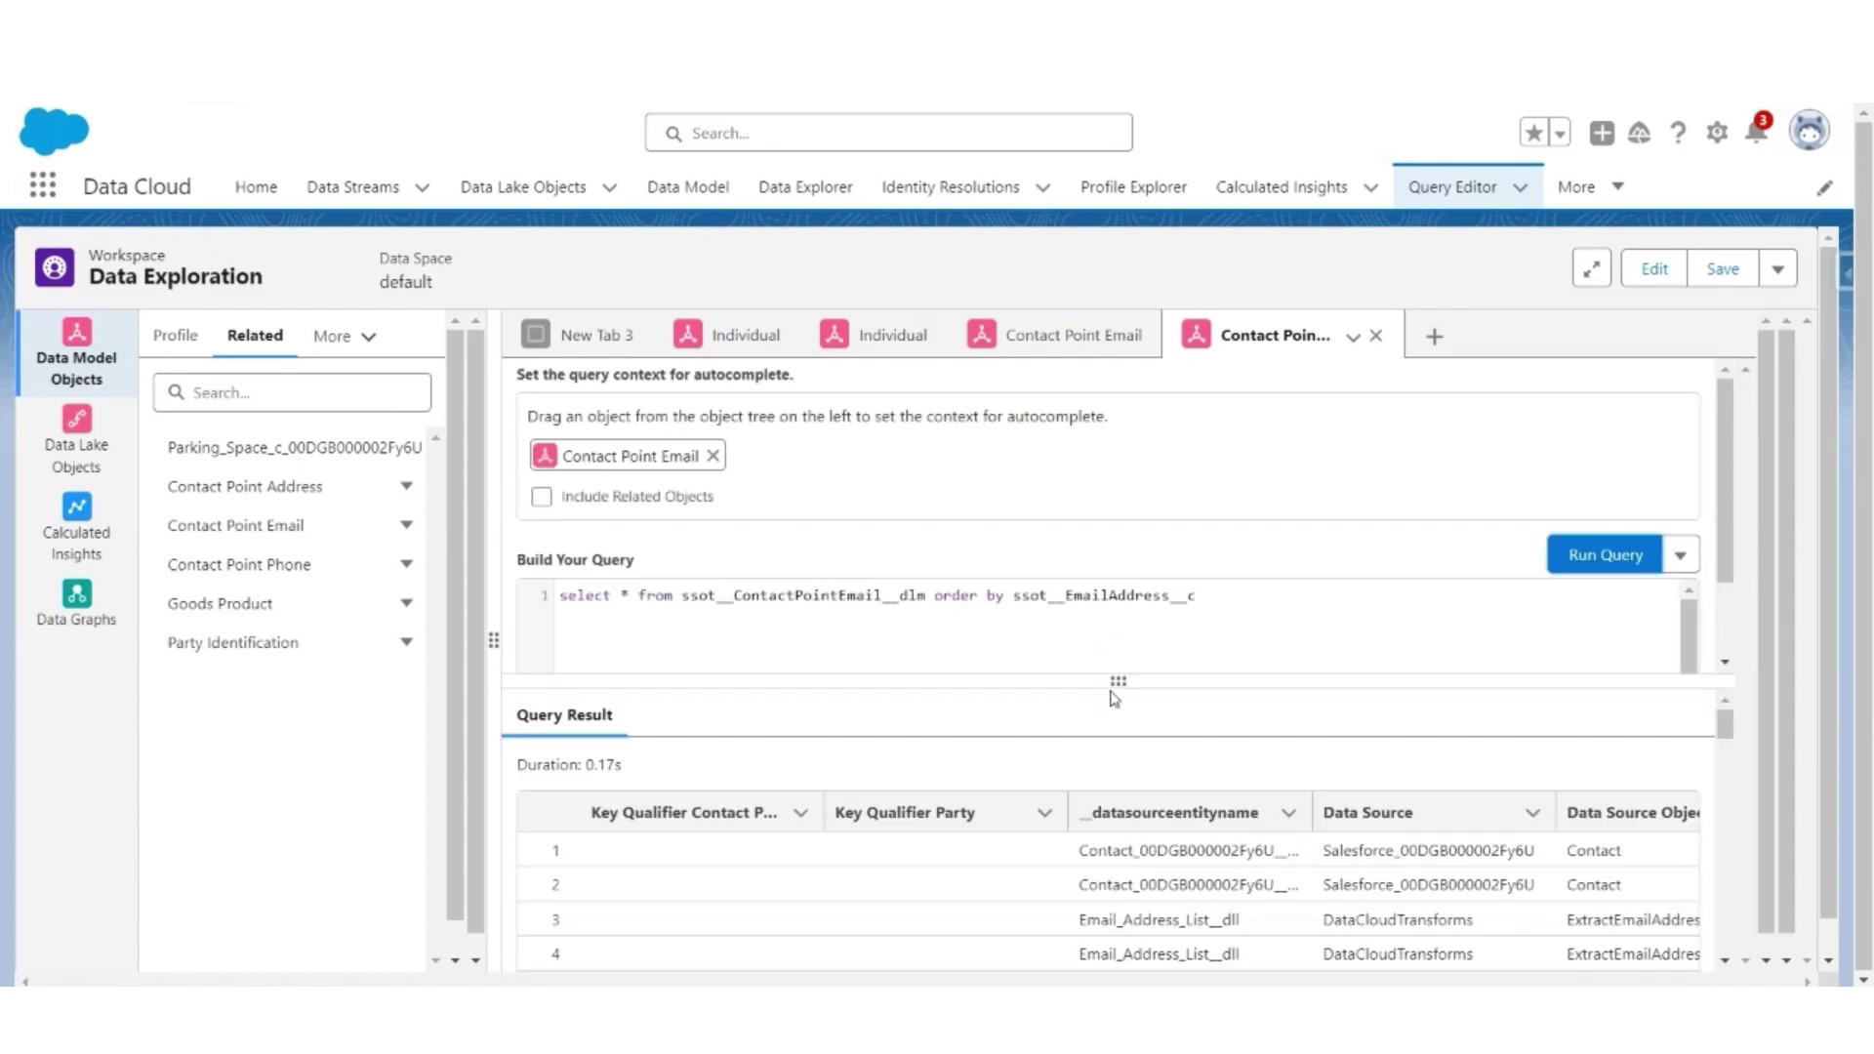
drag(1116, 688, 1220, 337)
scroll(1137, 847, right, 10)
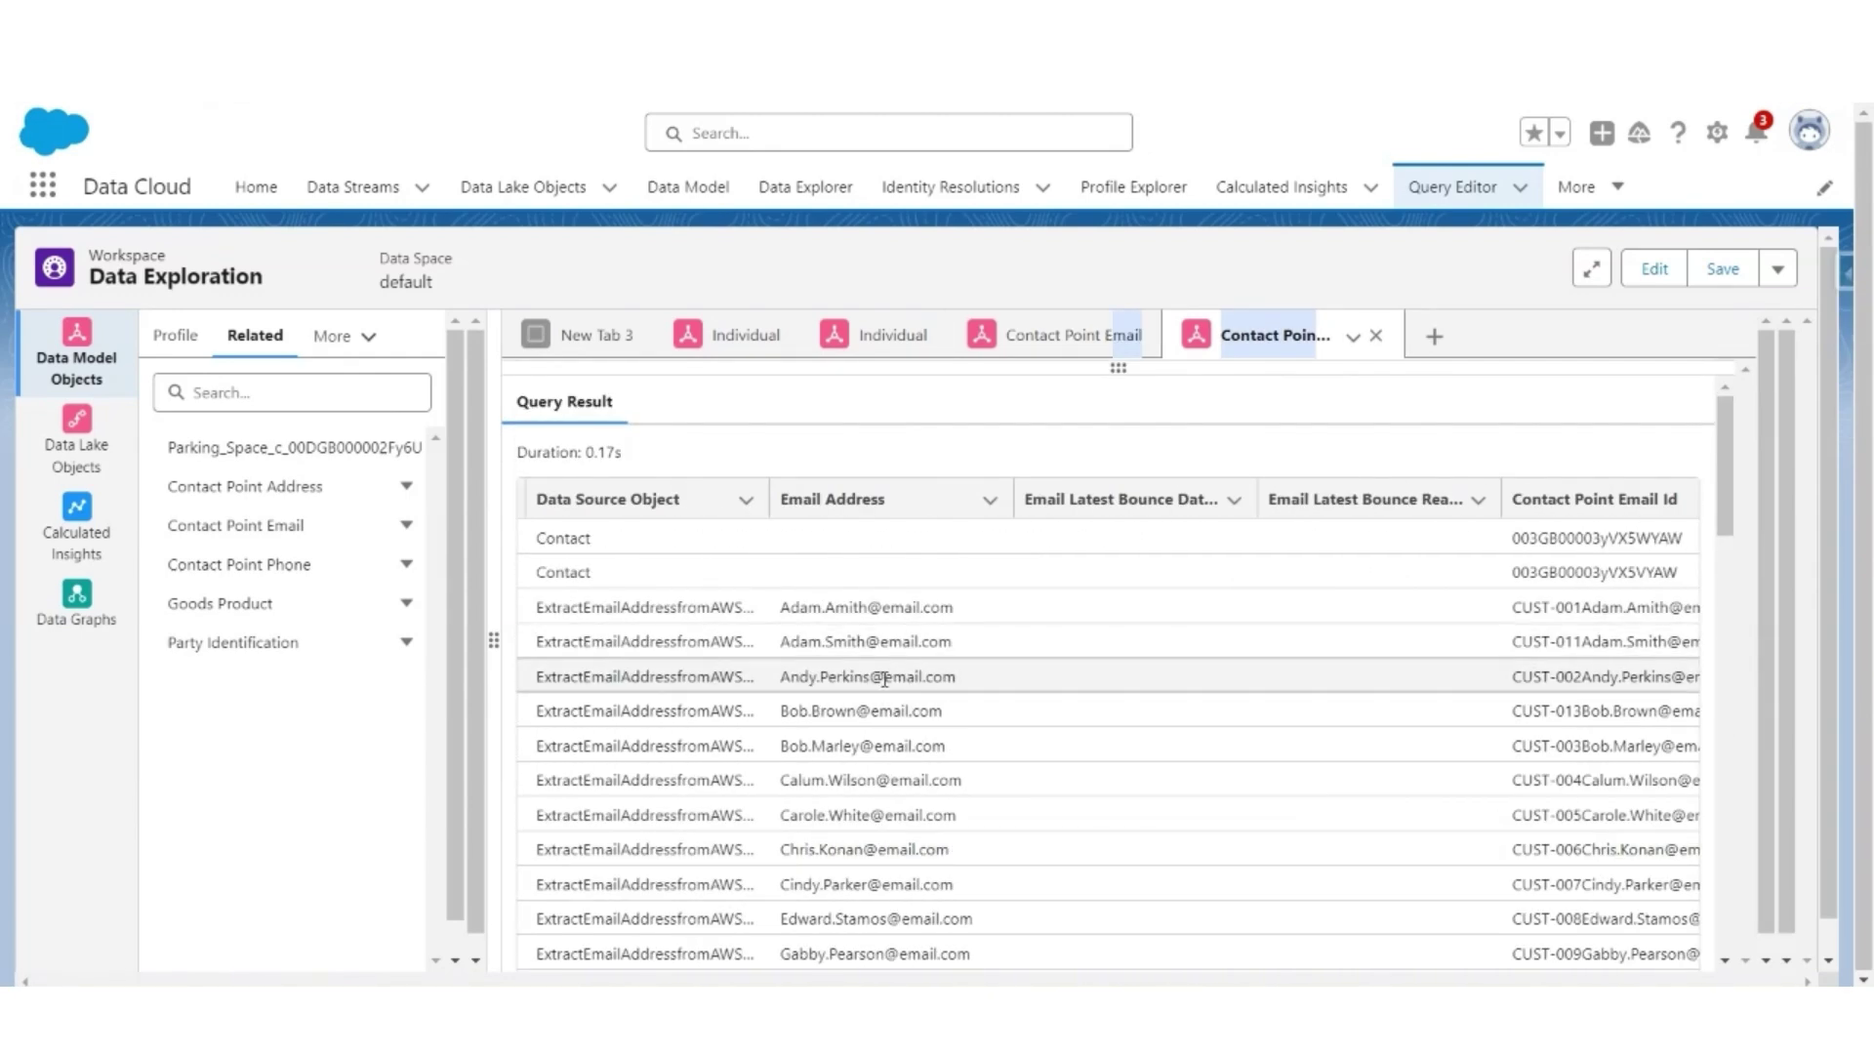
scroll(885, 679, down, 10)
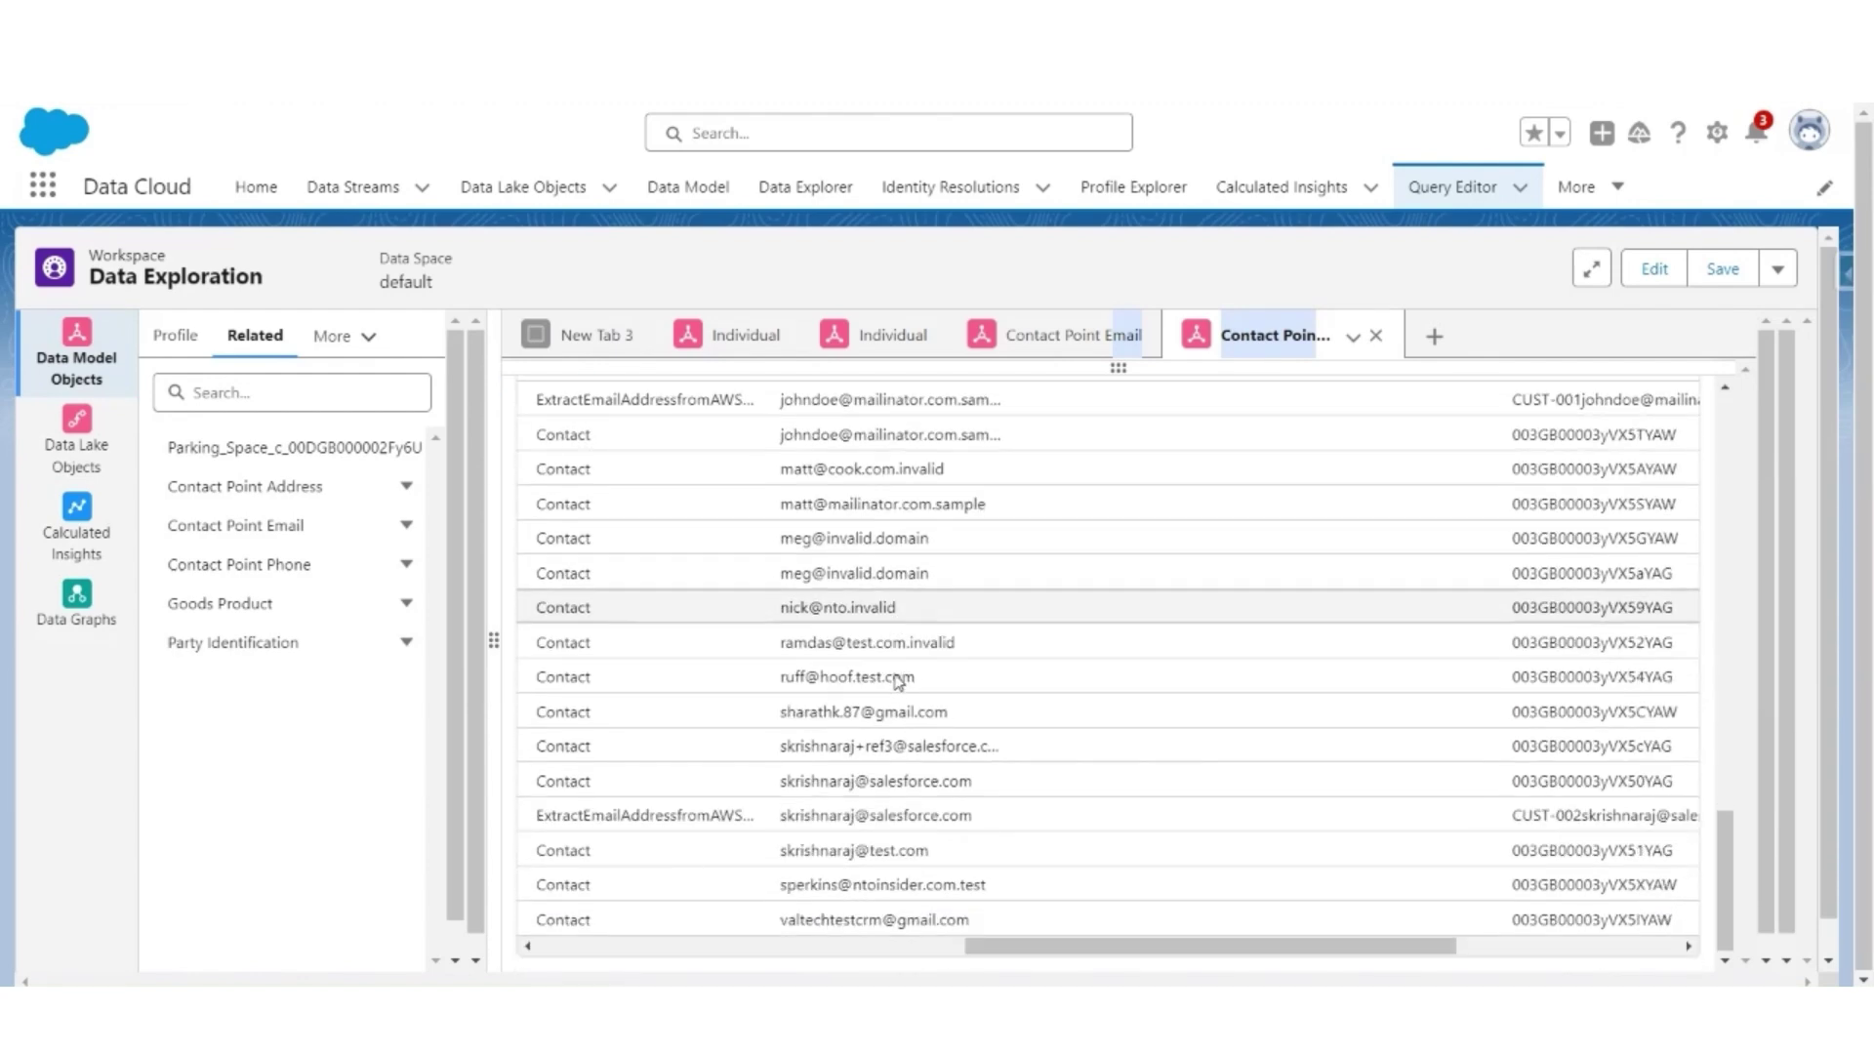
scroll(896, 676, up, 10)
click(1121, 369)
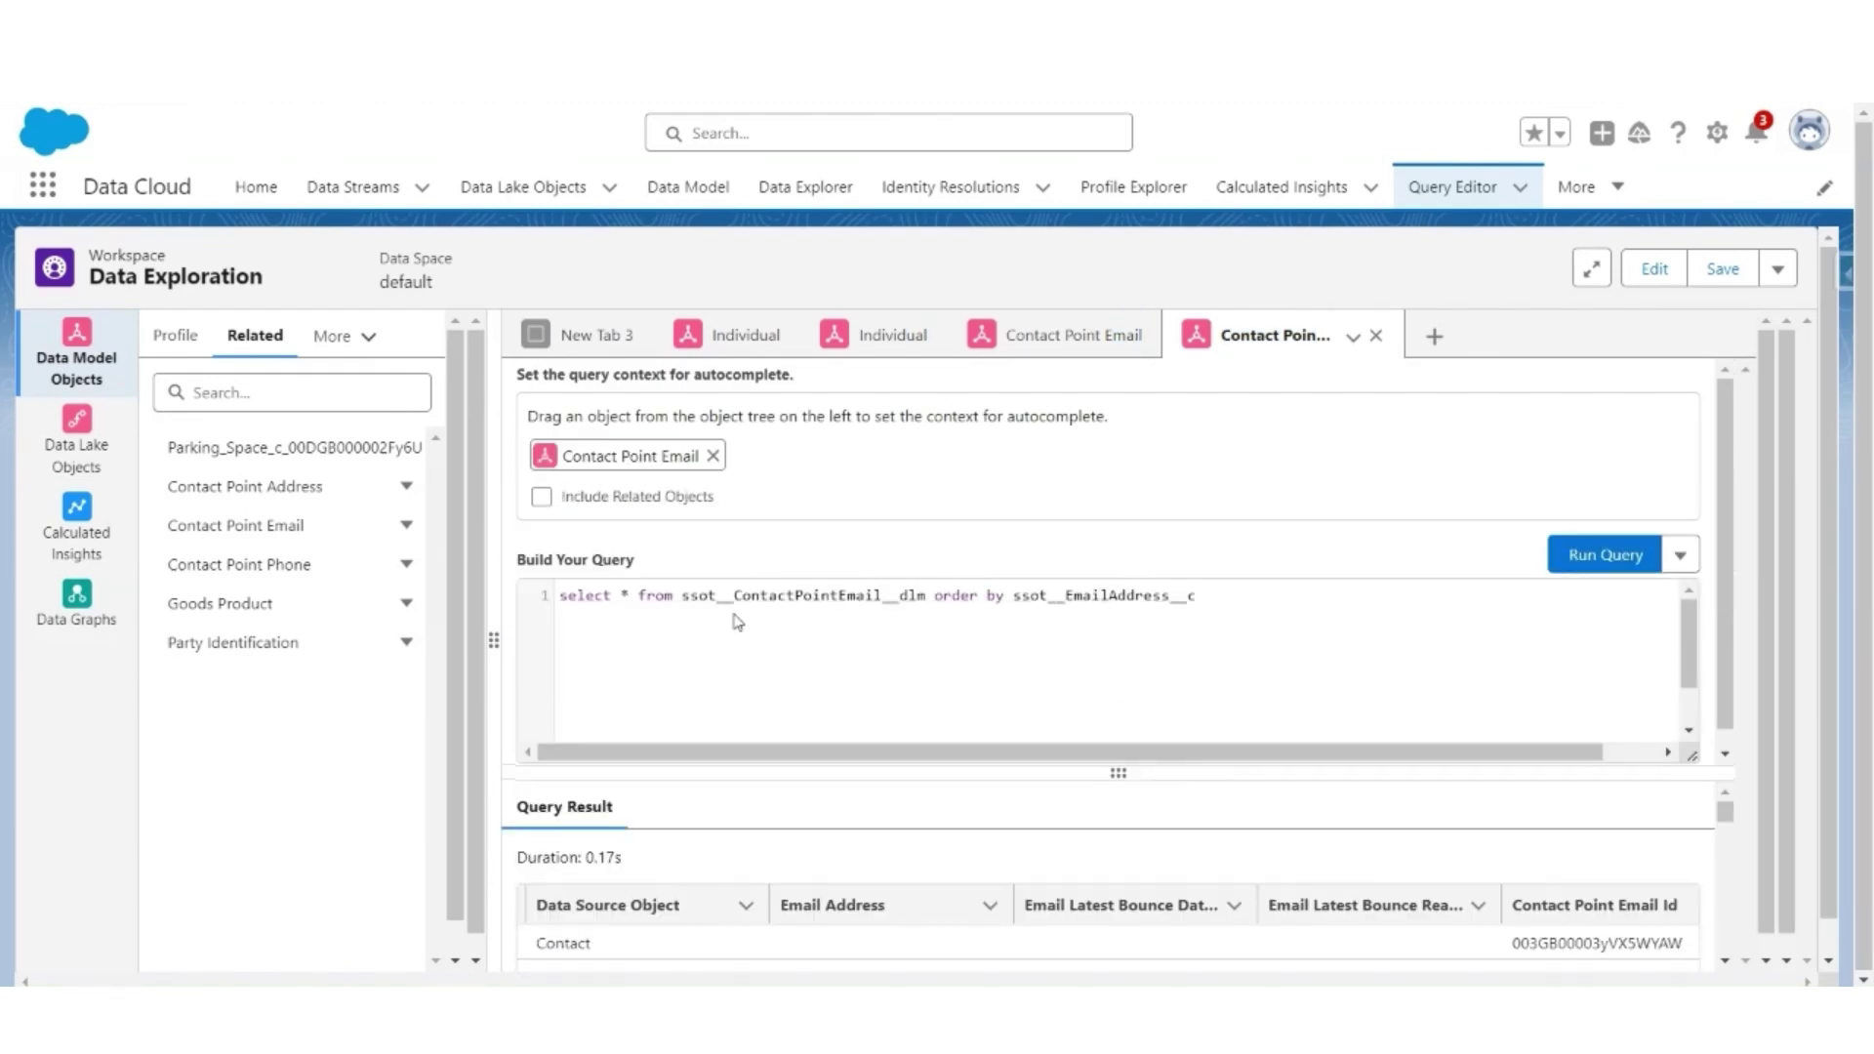
- Query Party Identification ordered by ssot__IdentificationNumber__c instead of limit 10, and run it
click(246, 644)
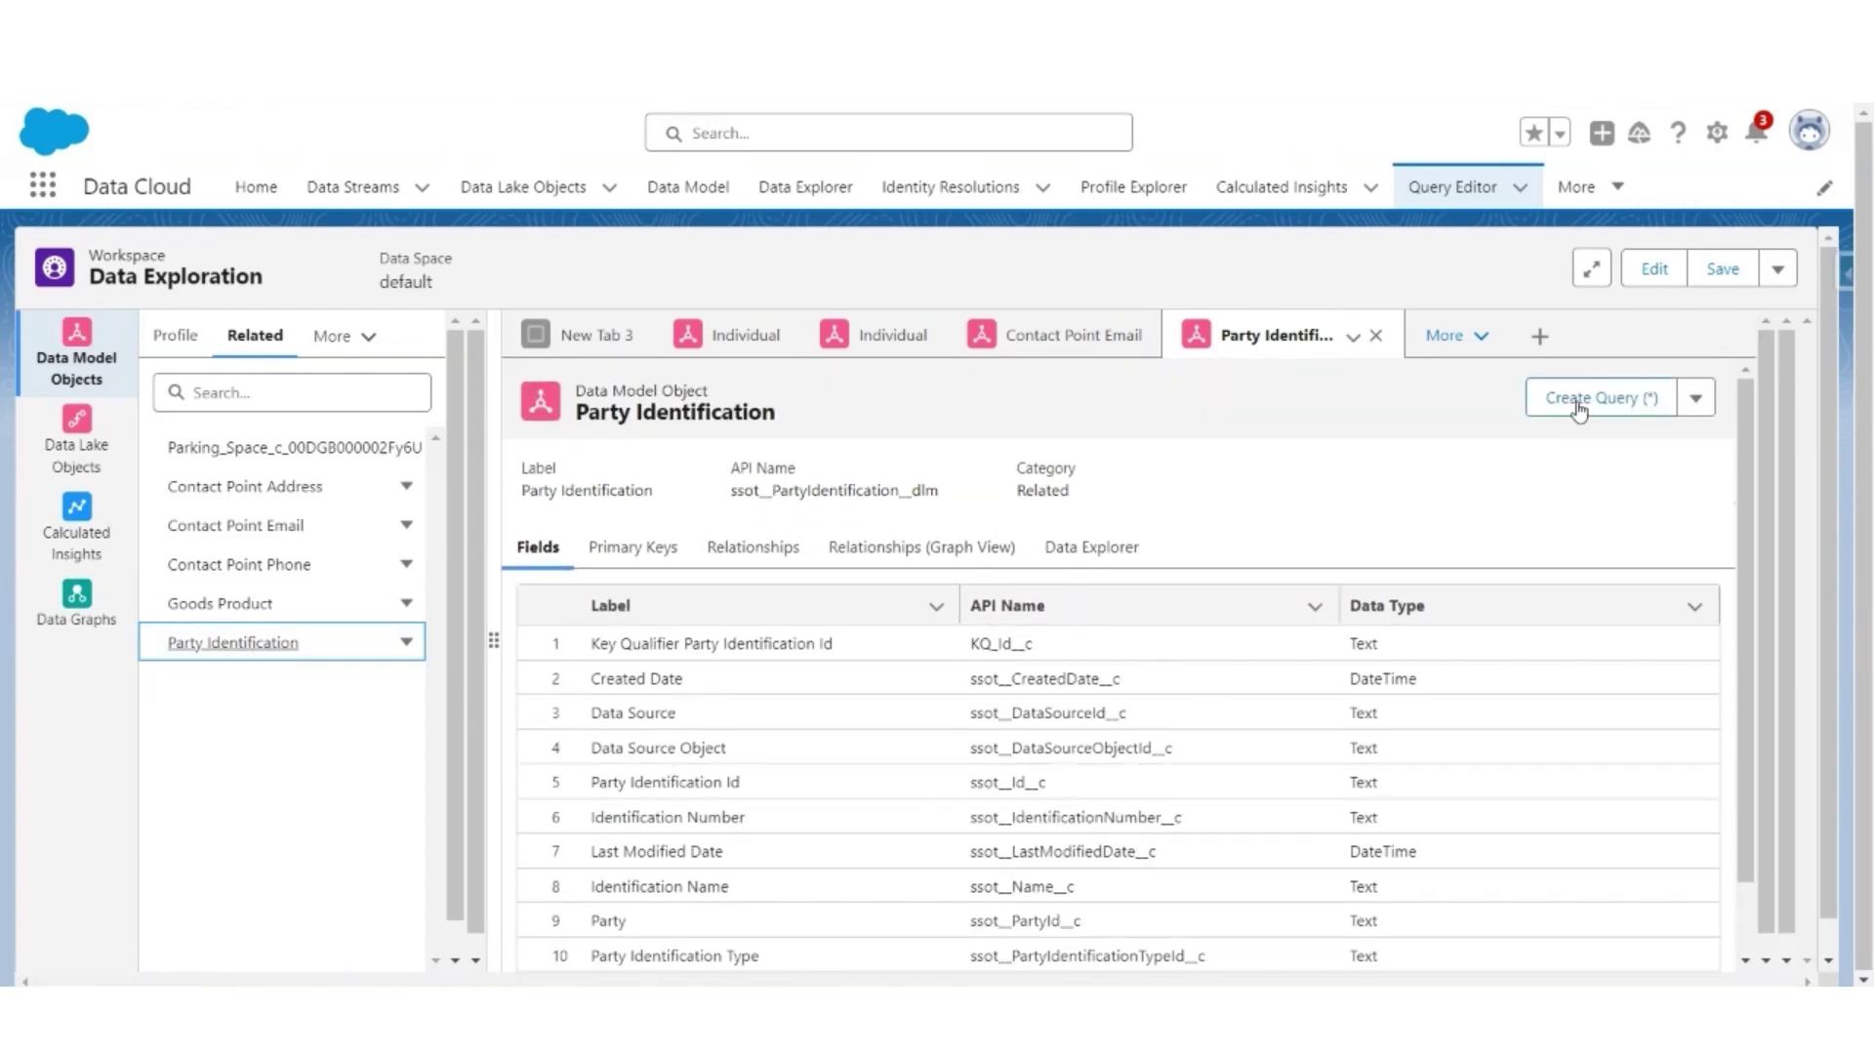
click(1581, 400)
drag(952, 595, 1202, 596)
key(BackSpace)
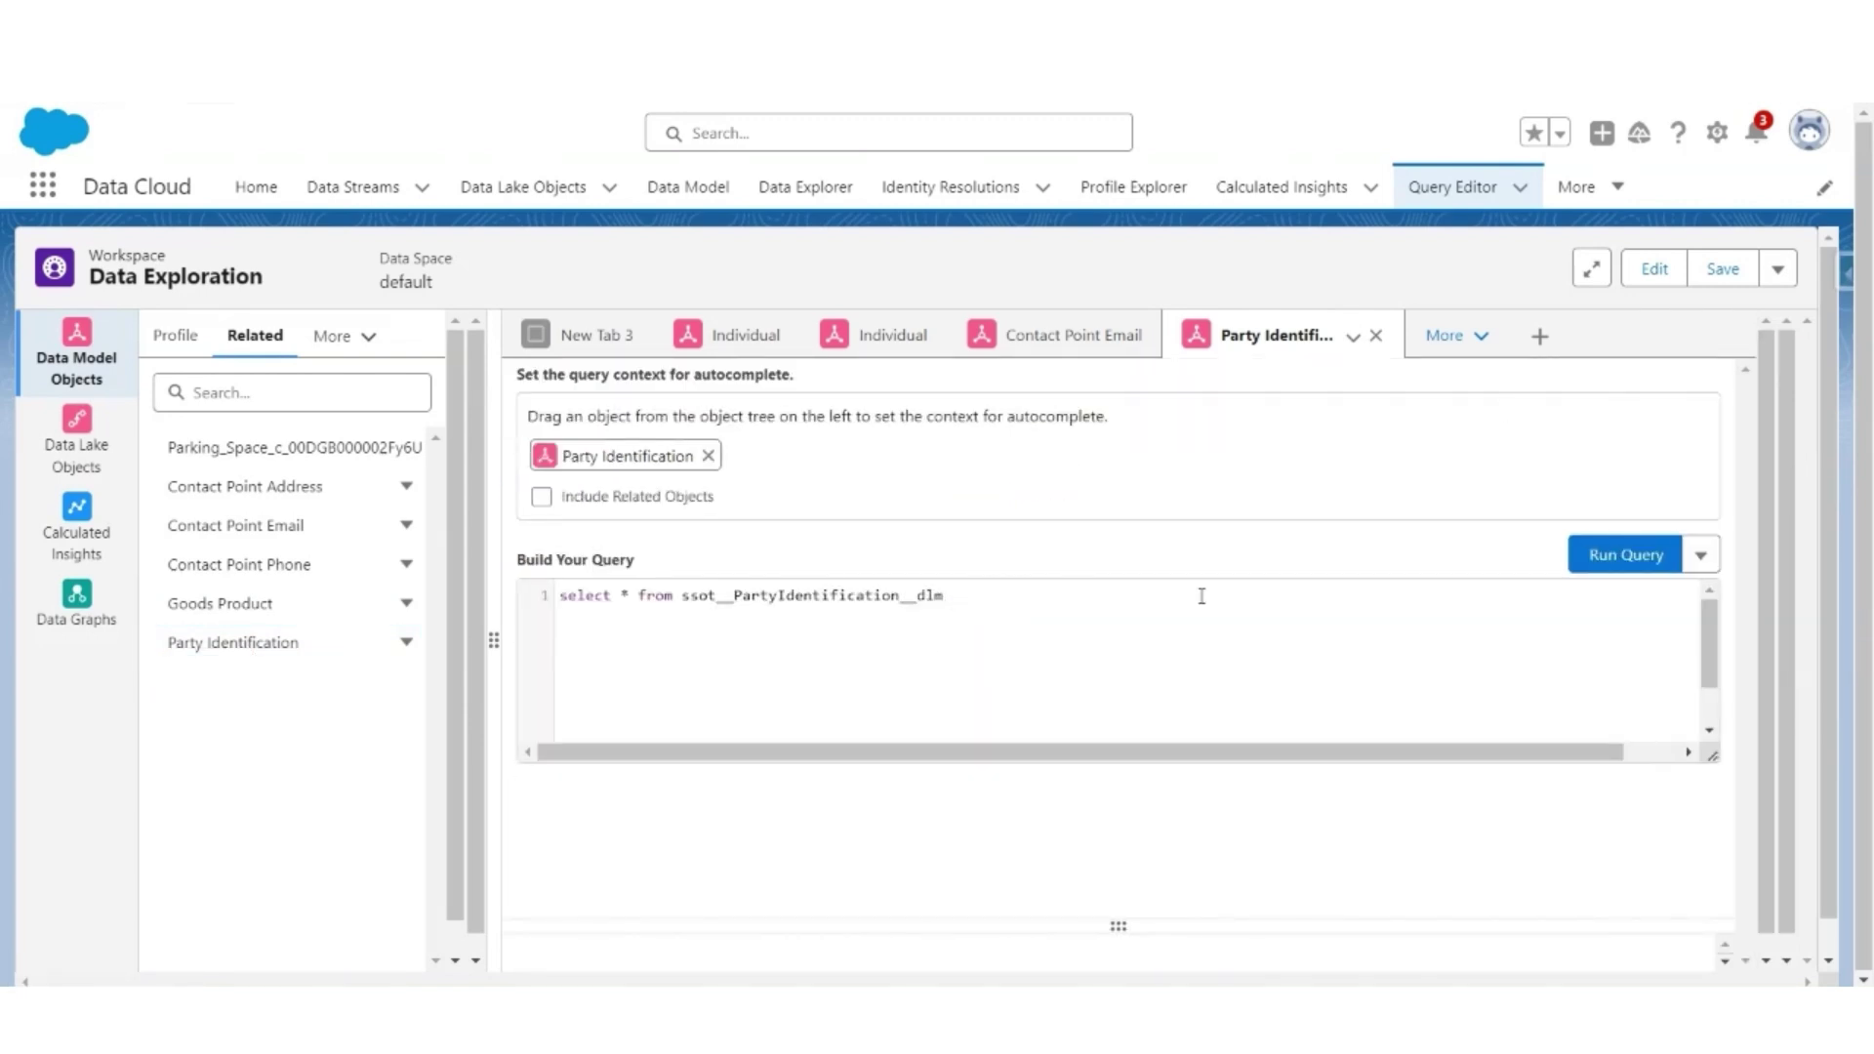
text(order by ident)
click(1235, 646)
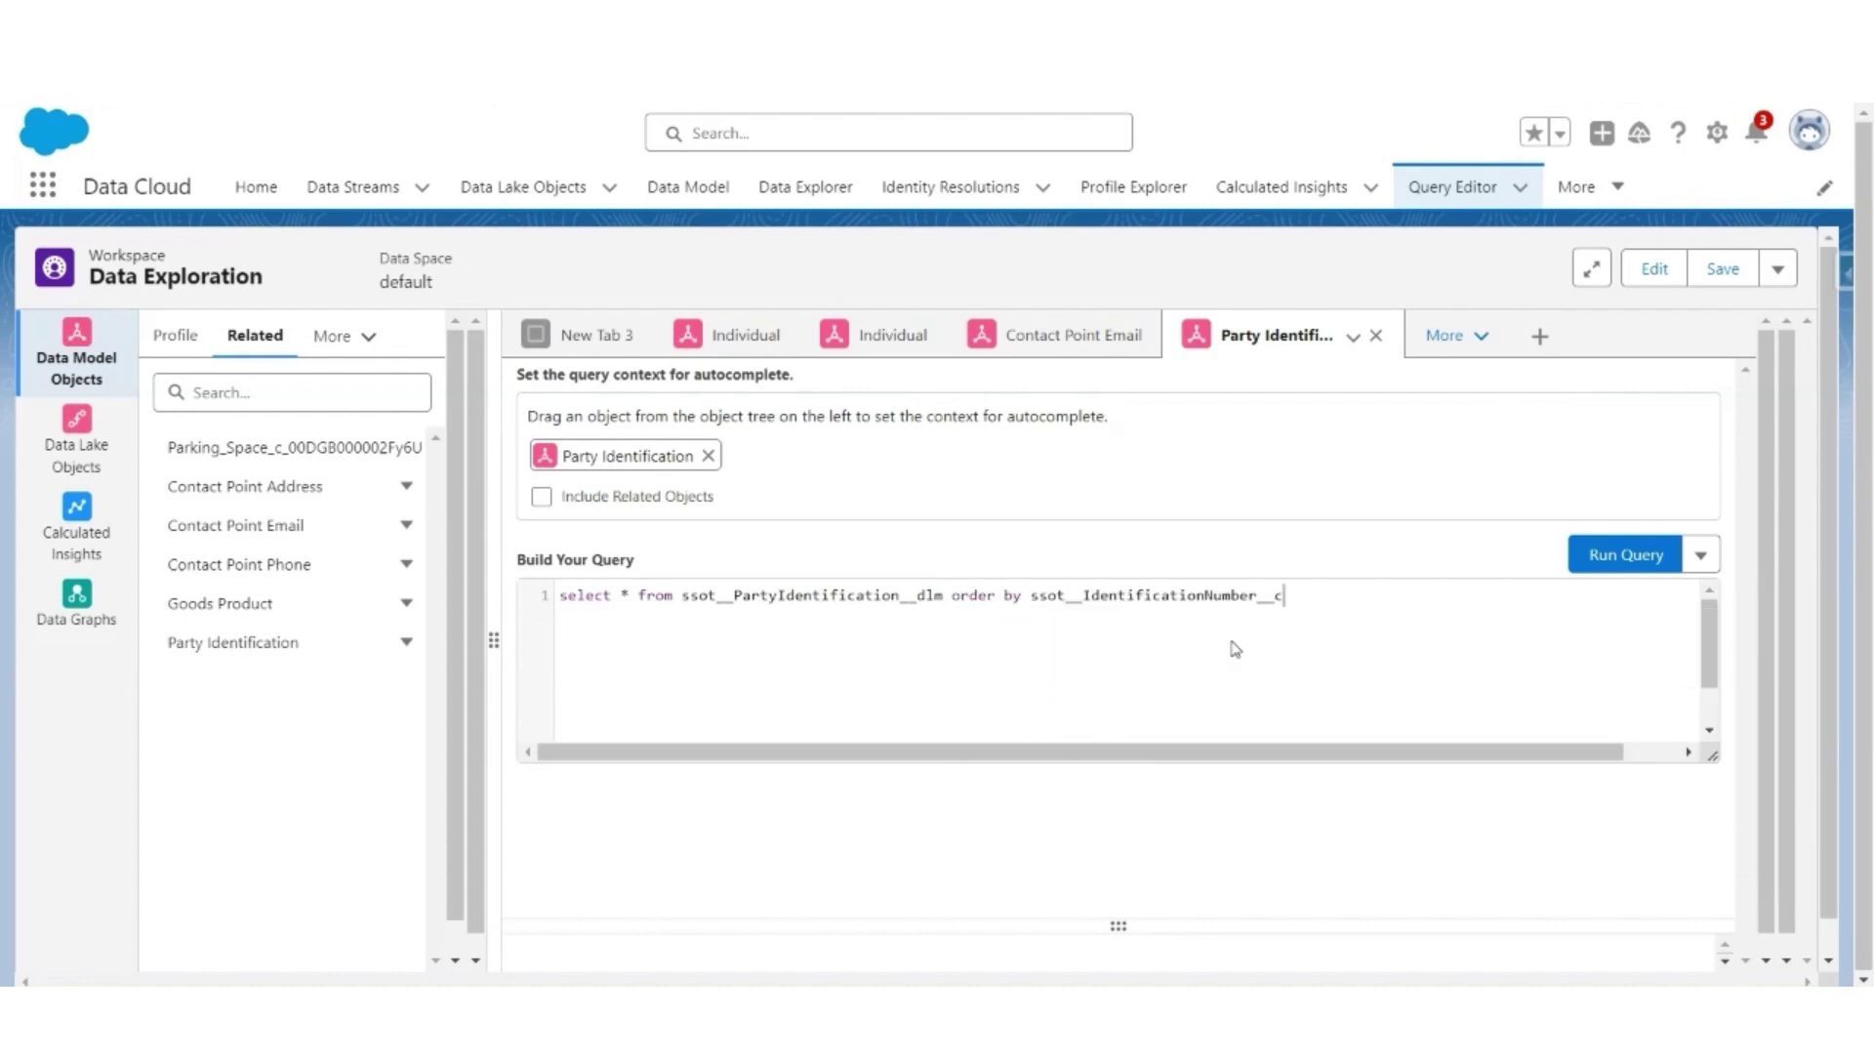
click(1586, 556)
- Review the Customer Reward Nr and Passport Nr identifiers in the query results
drag(1119, 684, 1147, 415)
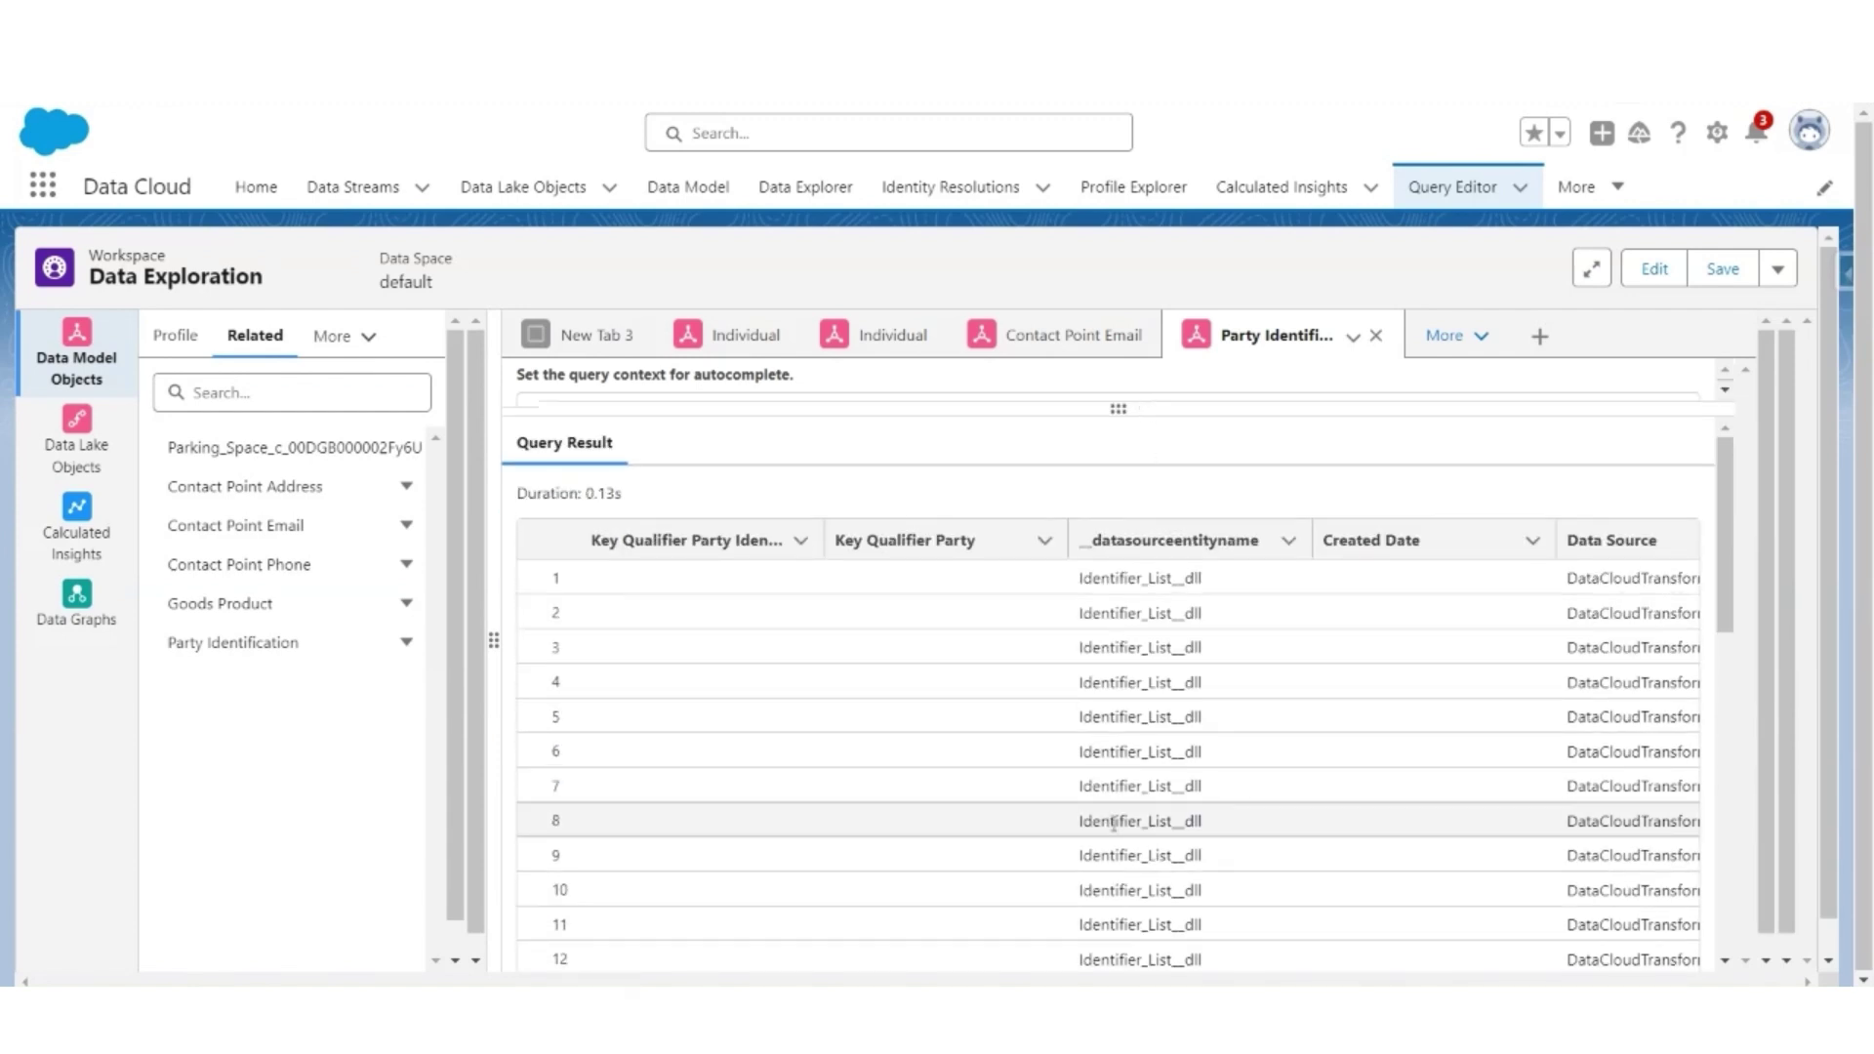
scroll(1113, 823, right, 5)
scroll(1114, 823, right, 8)
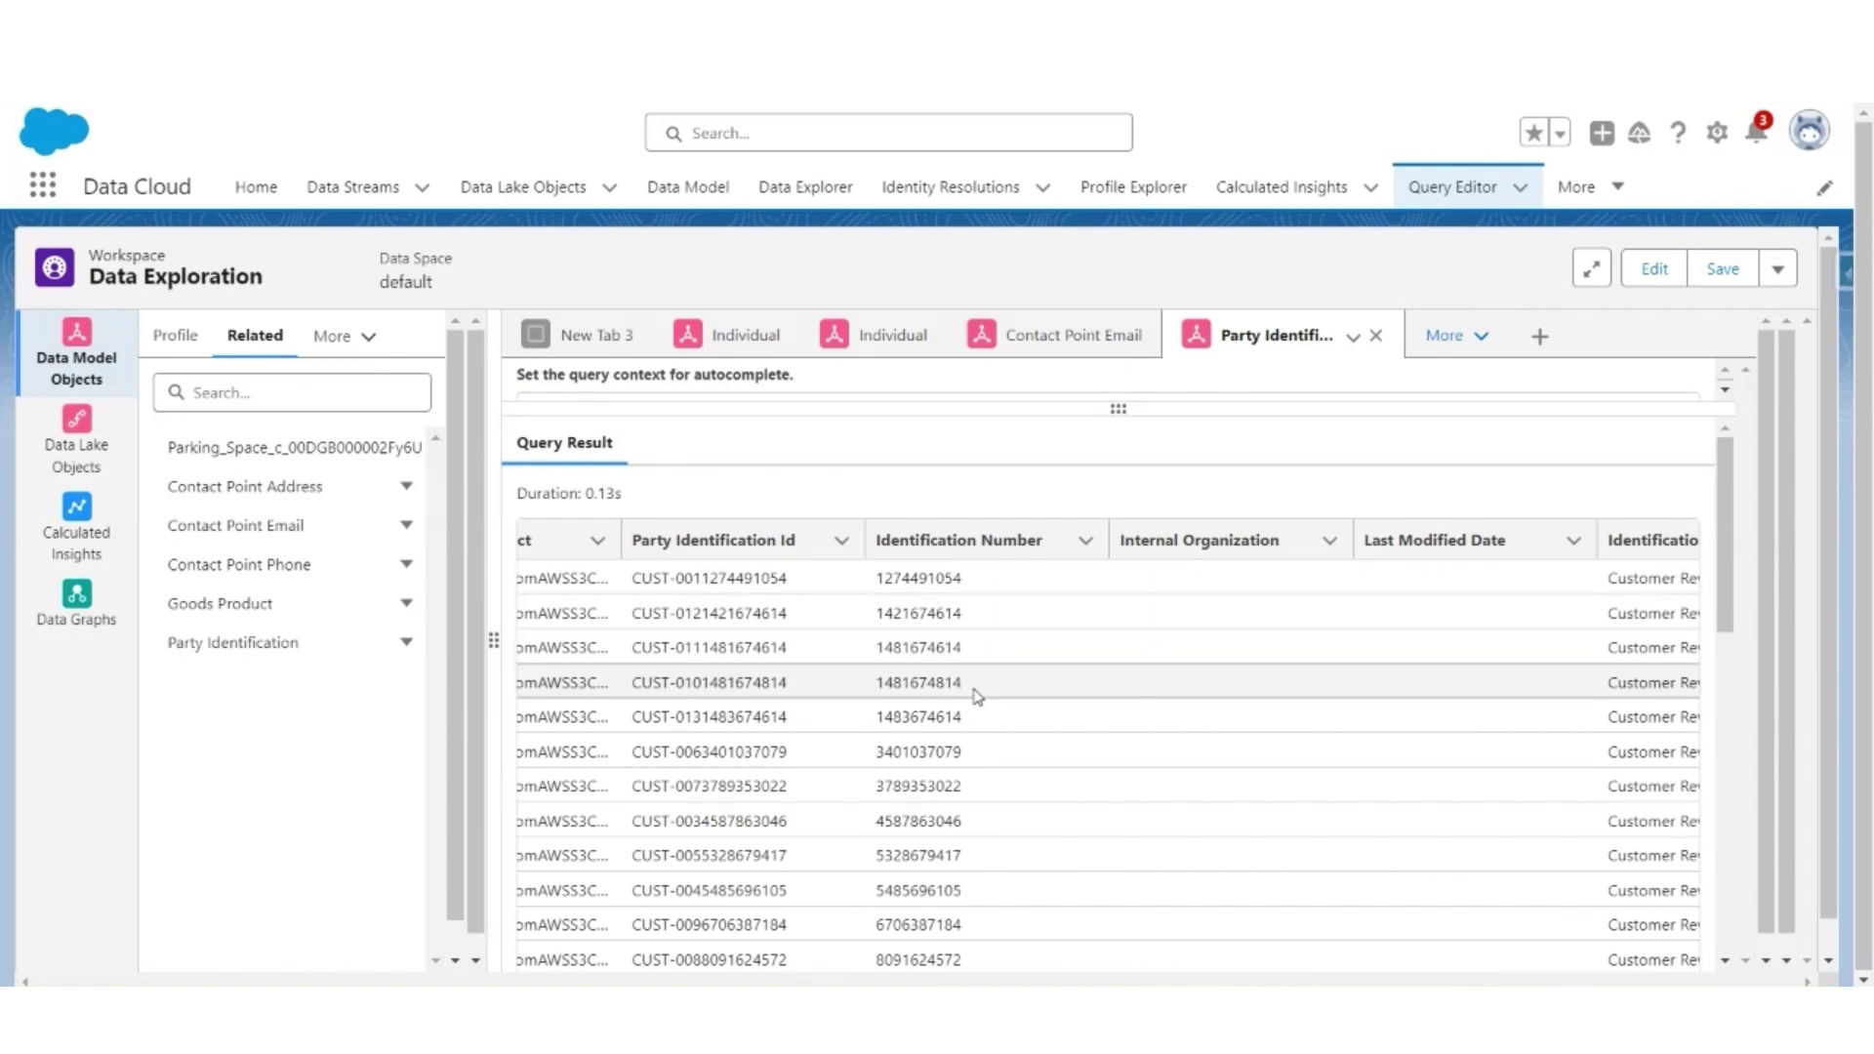
scroll(976, 695, right, 3)
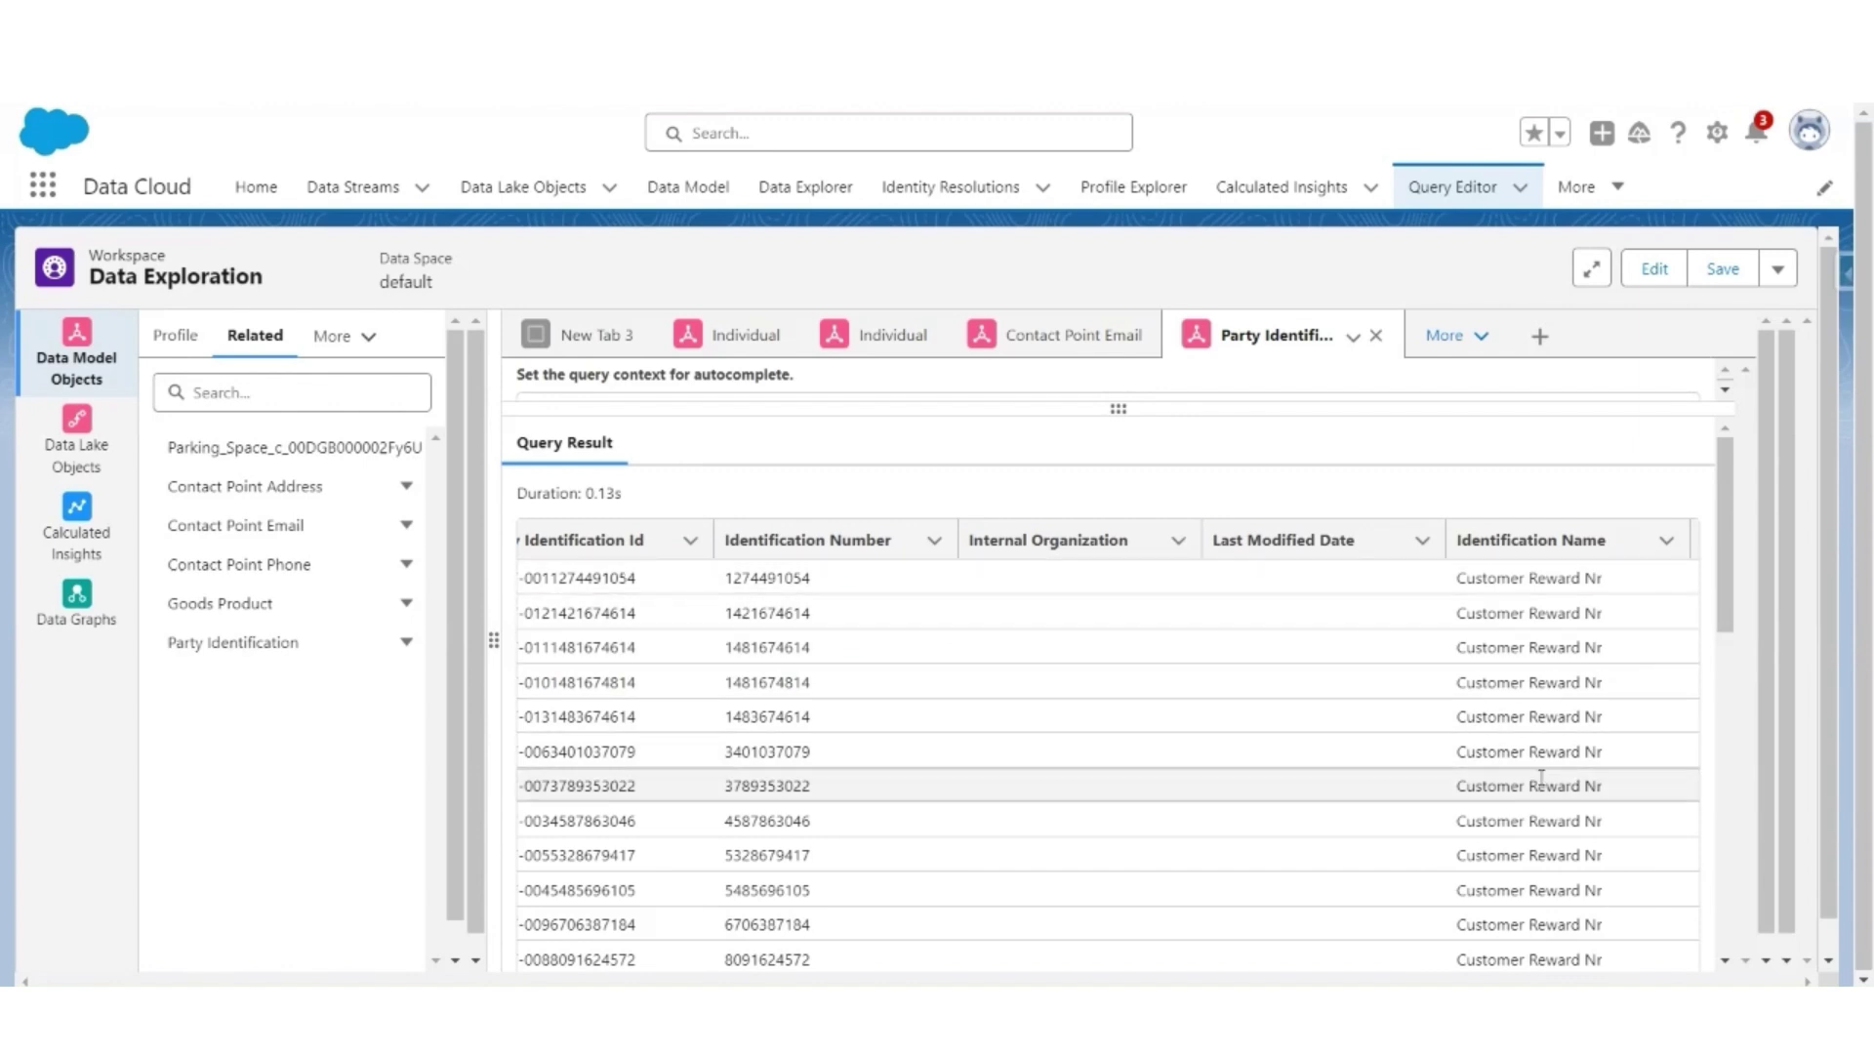
scroll(1542, 781, down, 10)
scroll(1546, 786, up, 3)
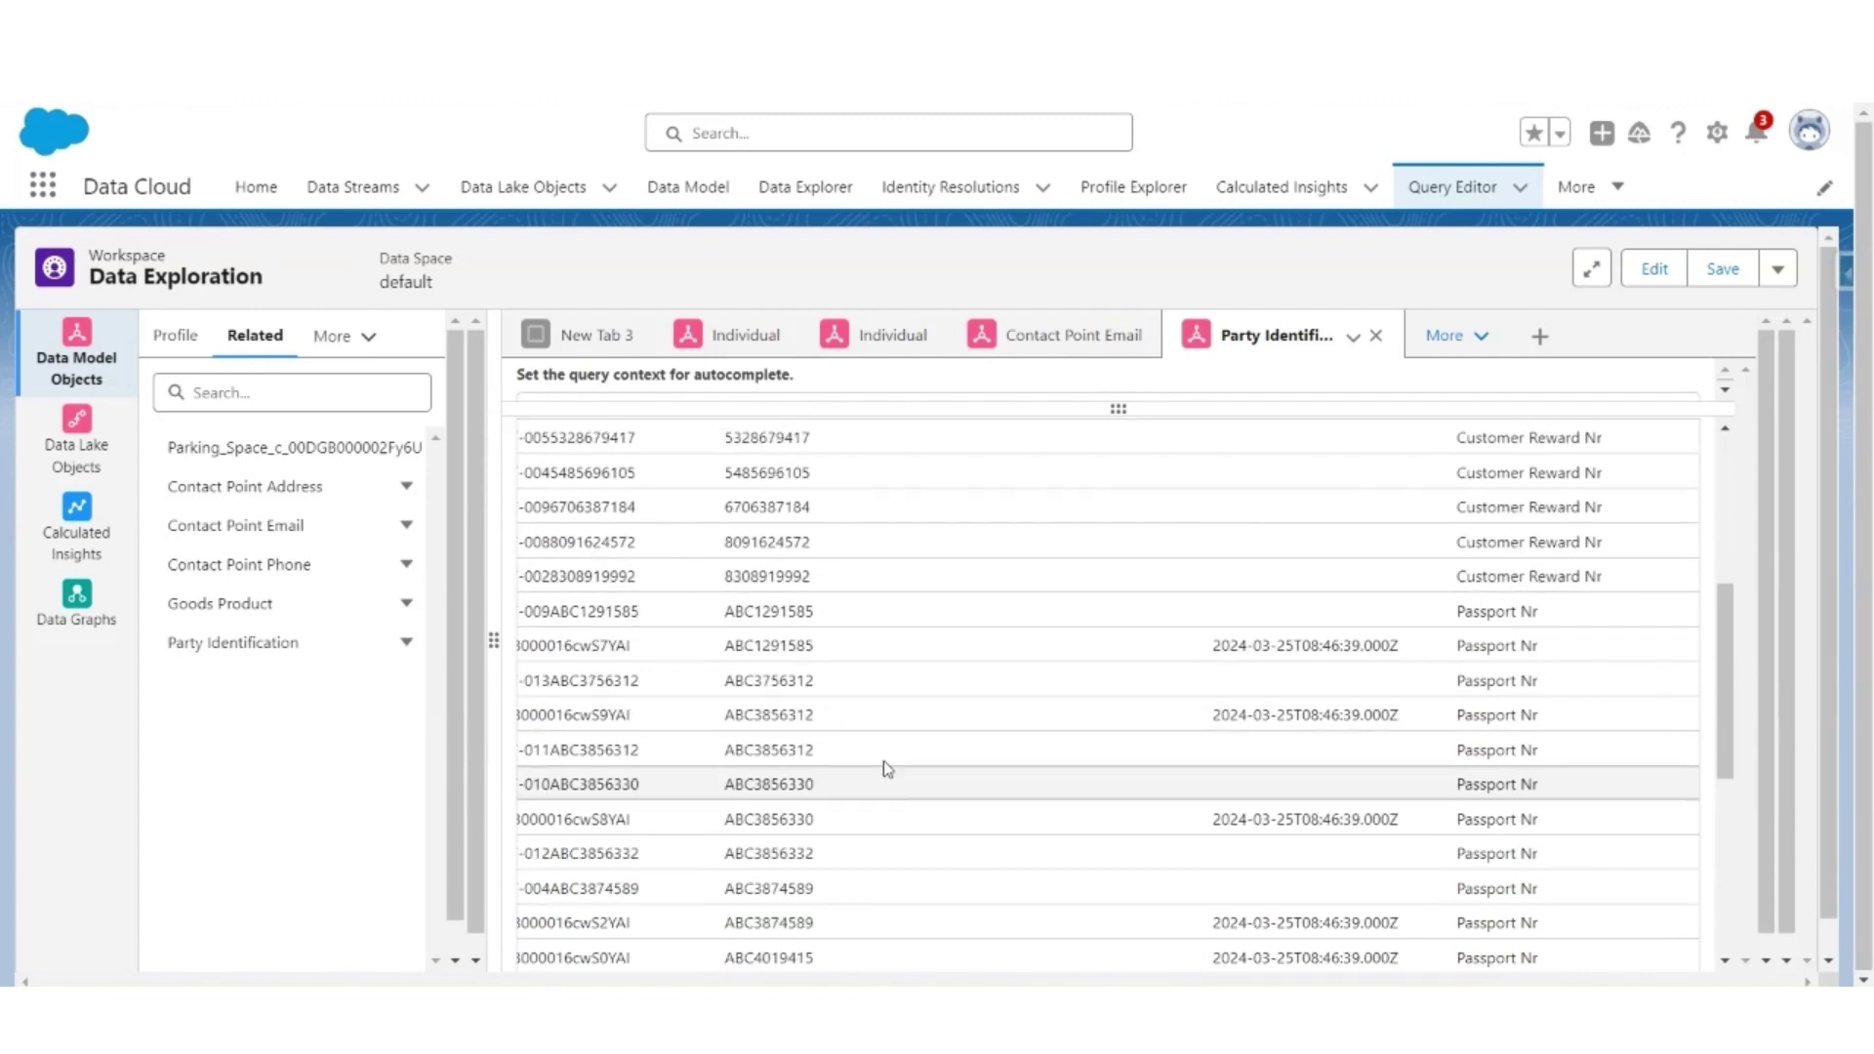
scroll(907, 719, up, 3)
scroll(907, 720, up, 2)
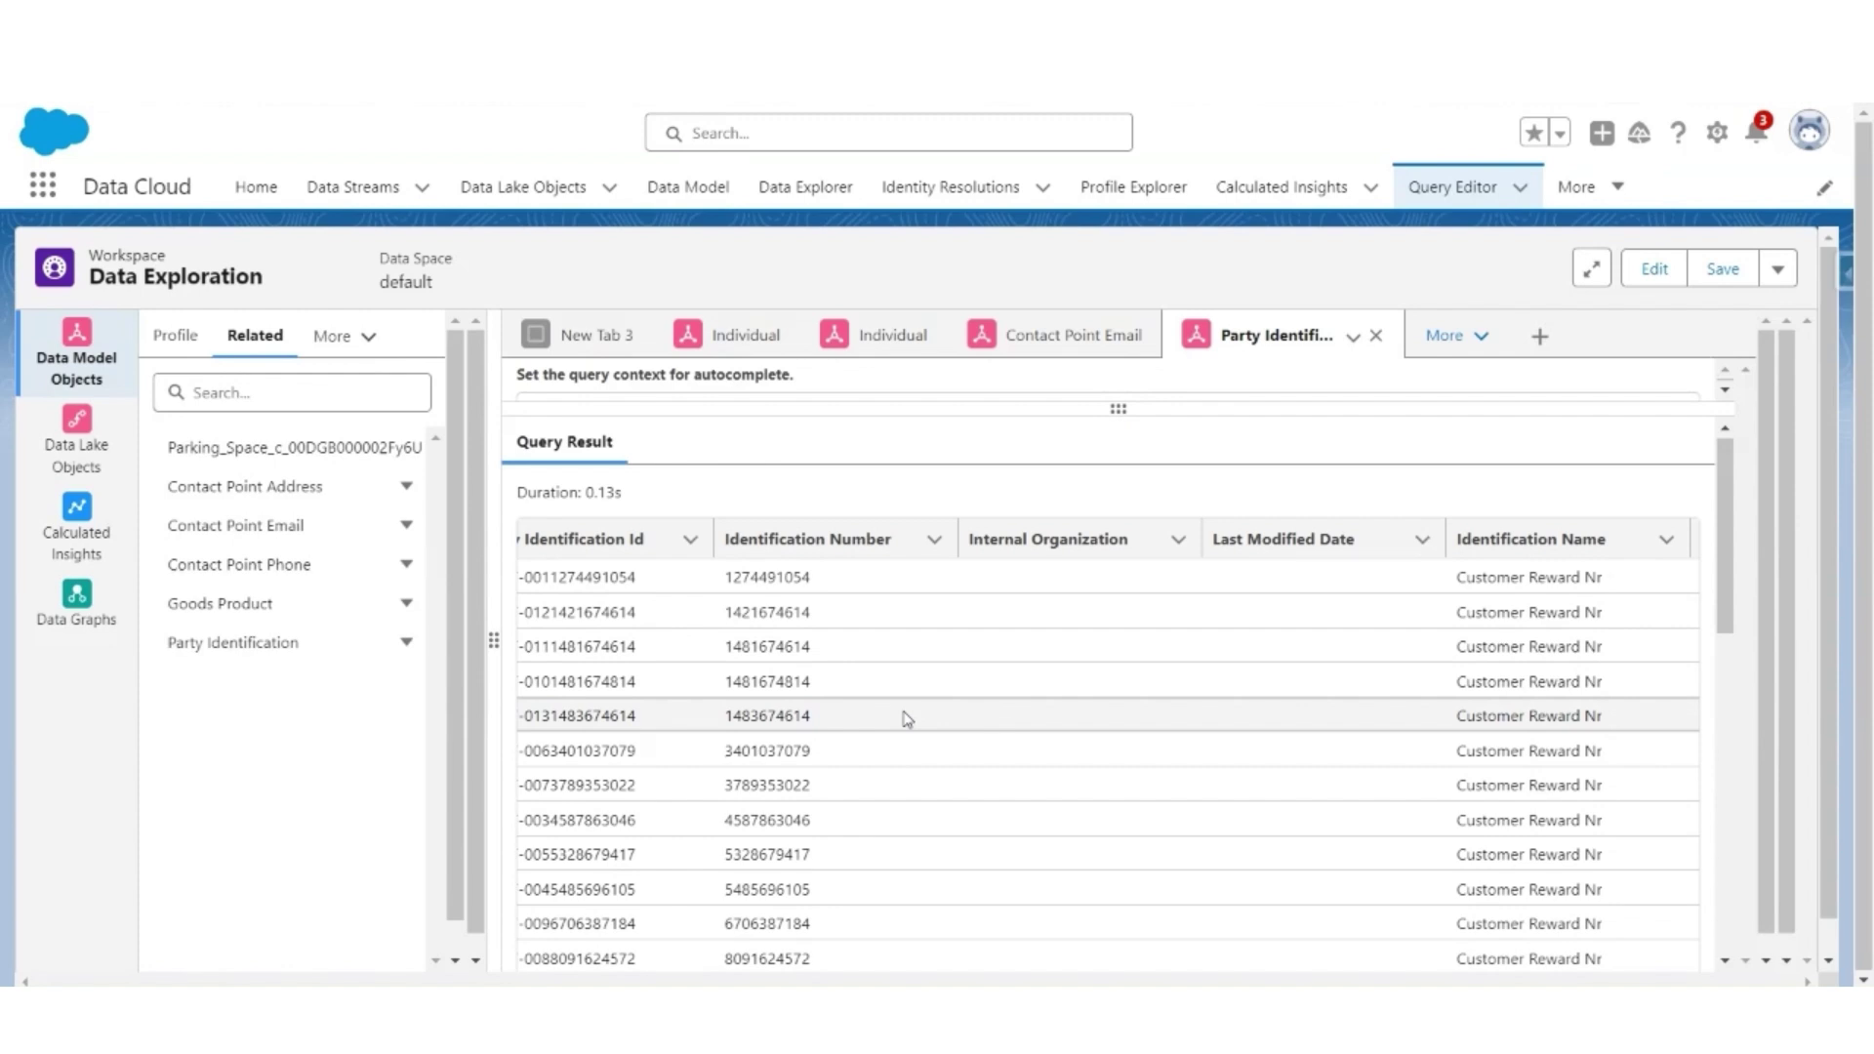
scroll(906, 719, right, 10)
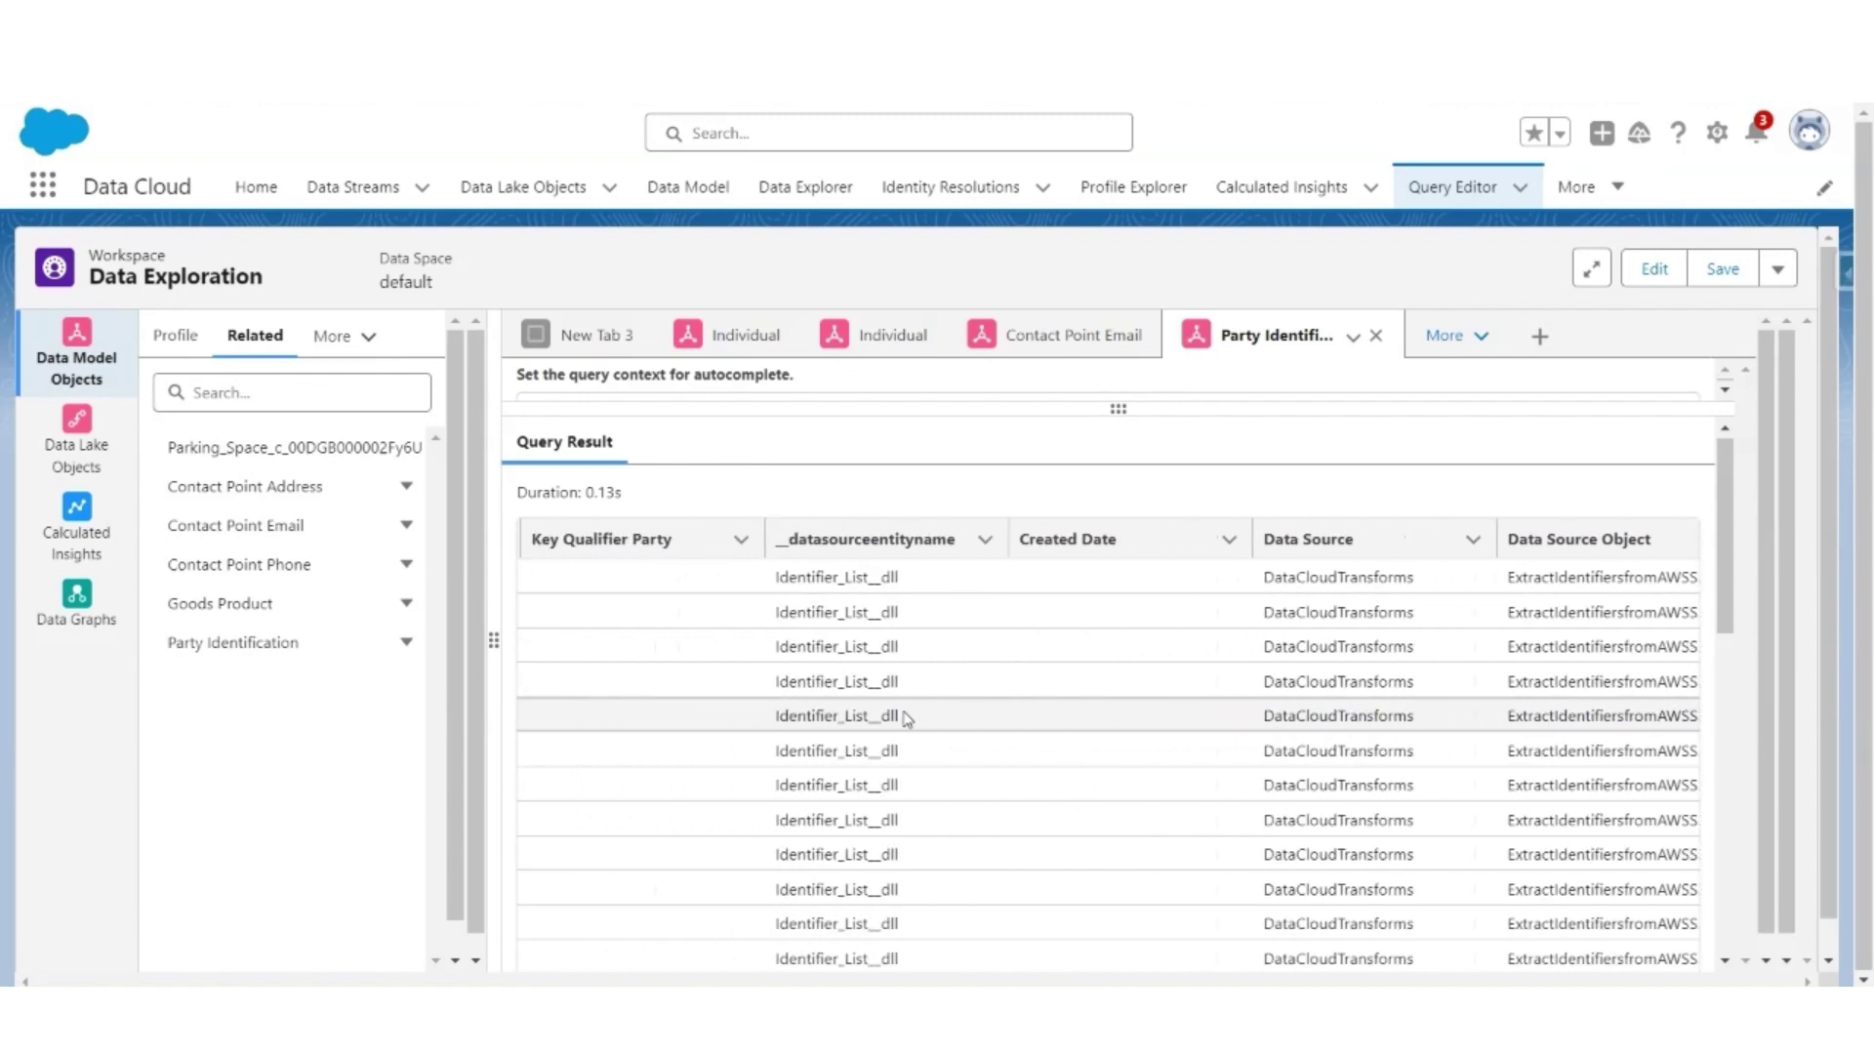
scroll(907, 719, left, 1)
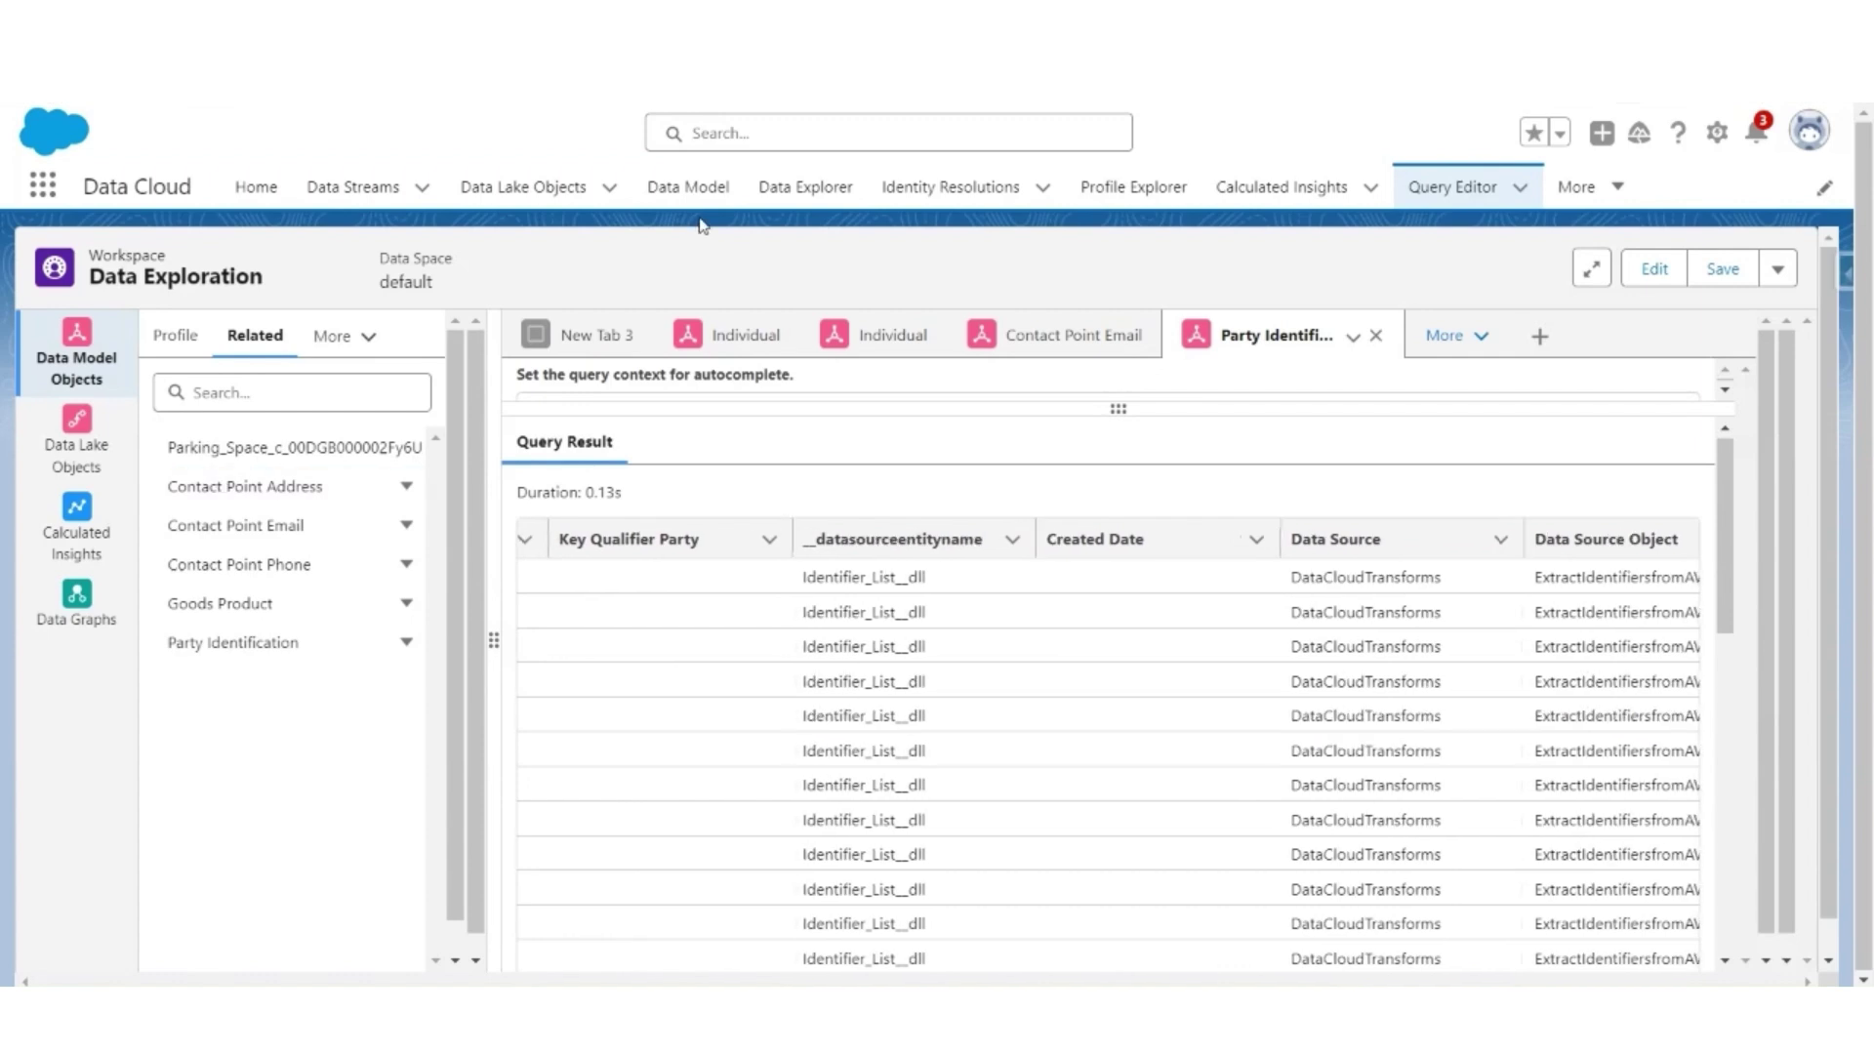
right_click(938, 193)
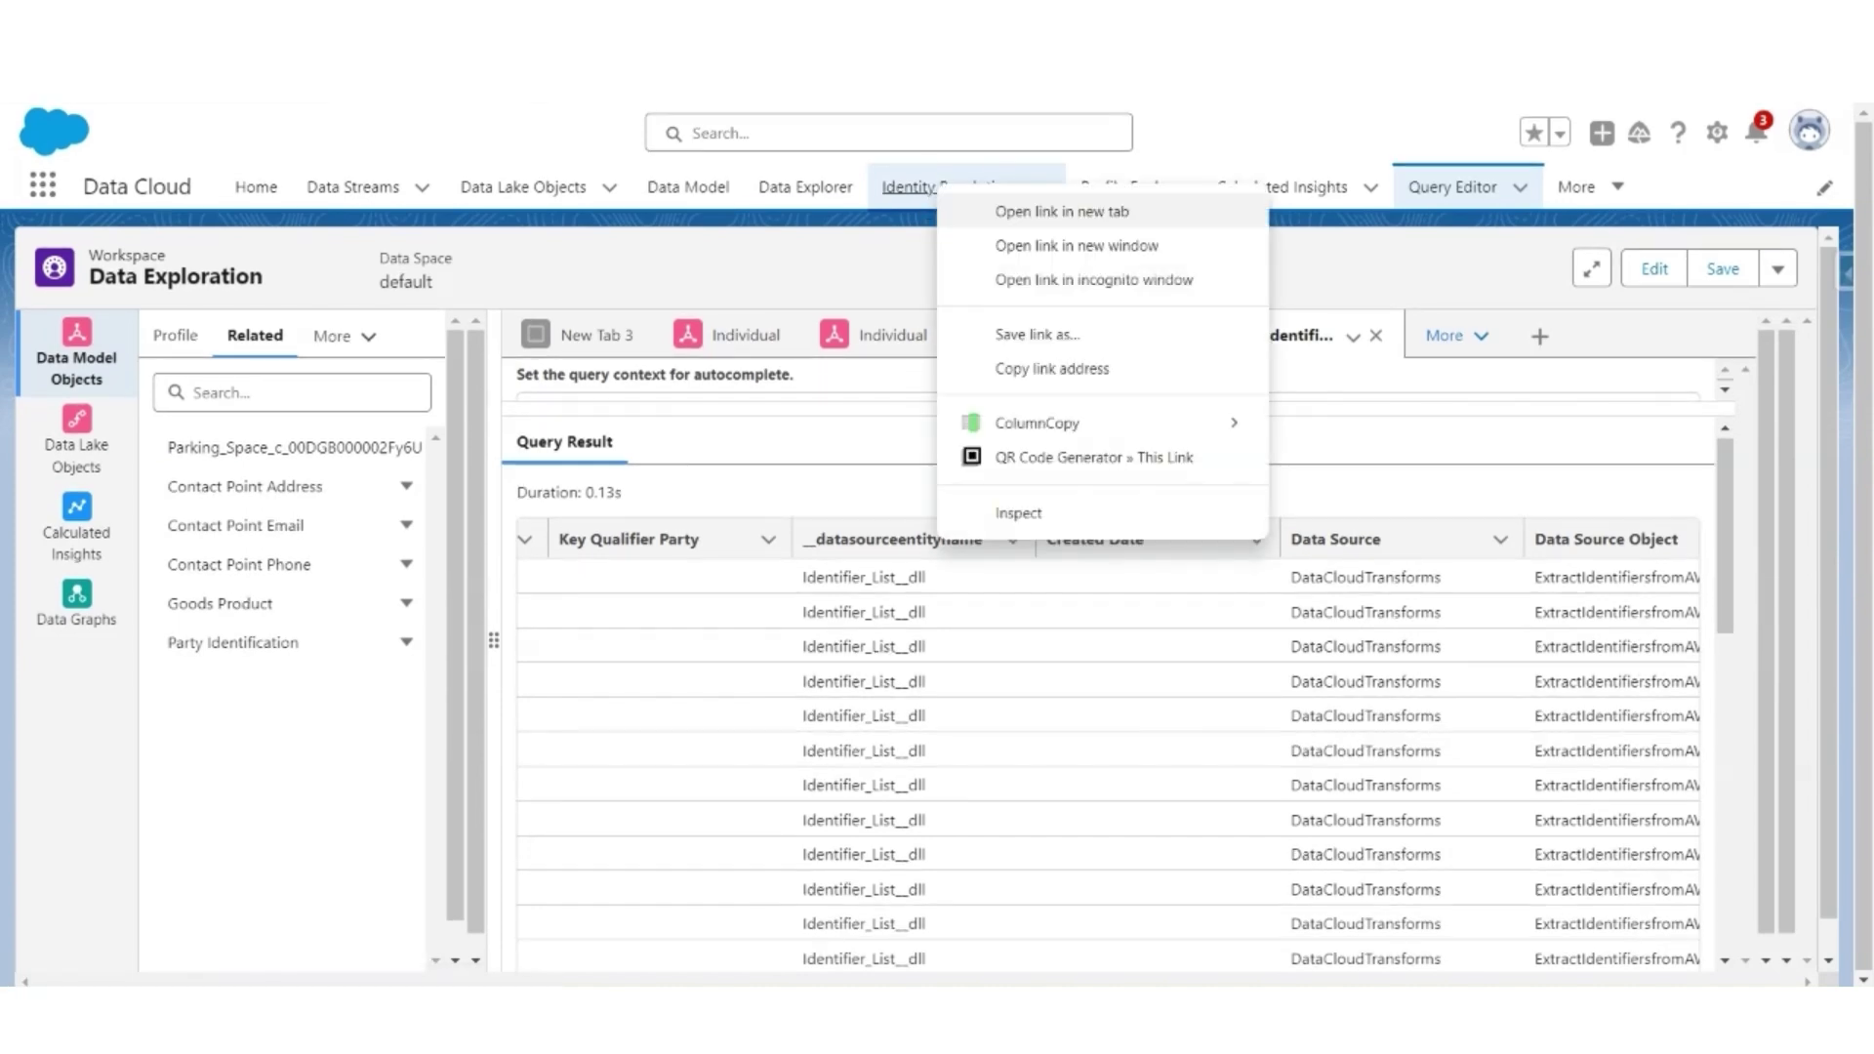
- Create and save ruleset 'Main' with Individual as the primary data model object
click(1062, 211)
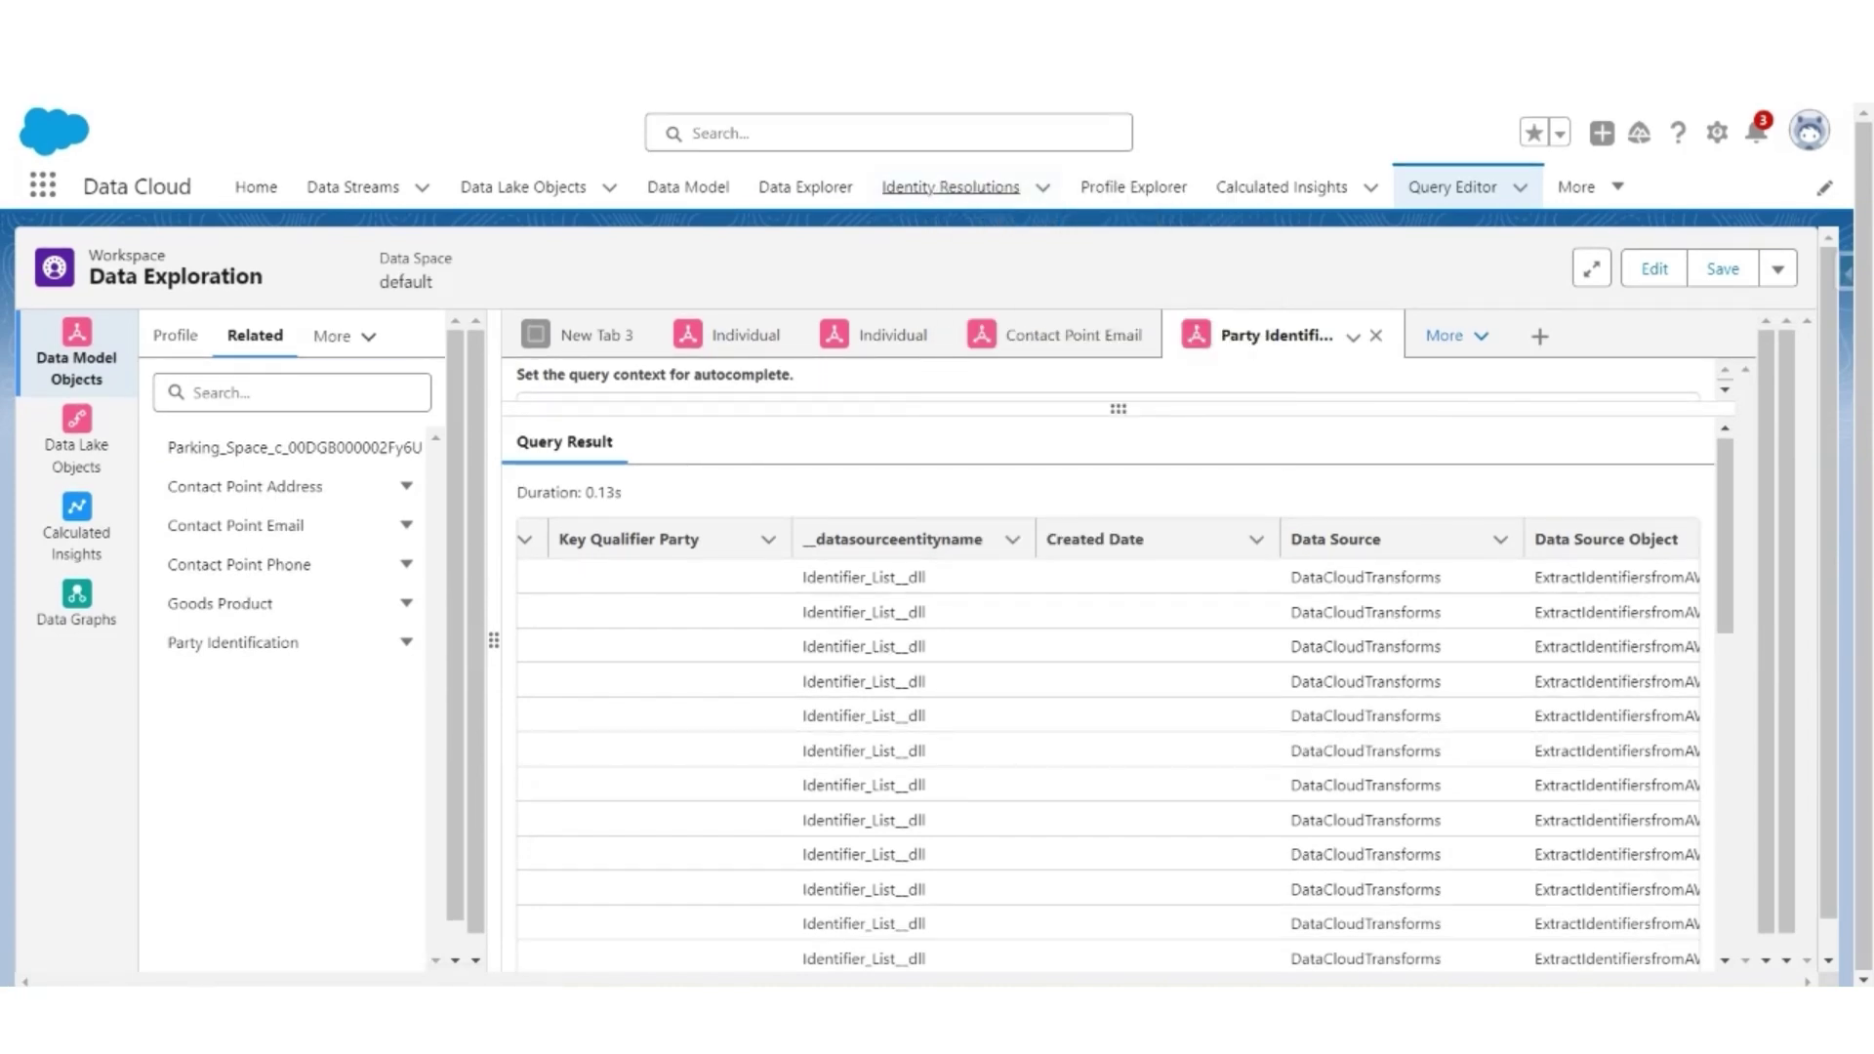
click(482, 93)
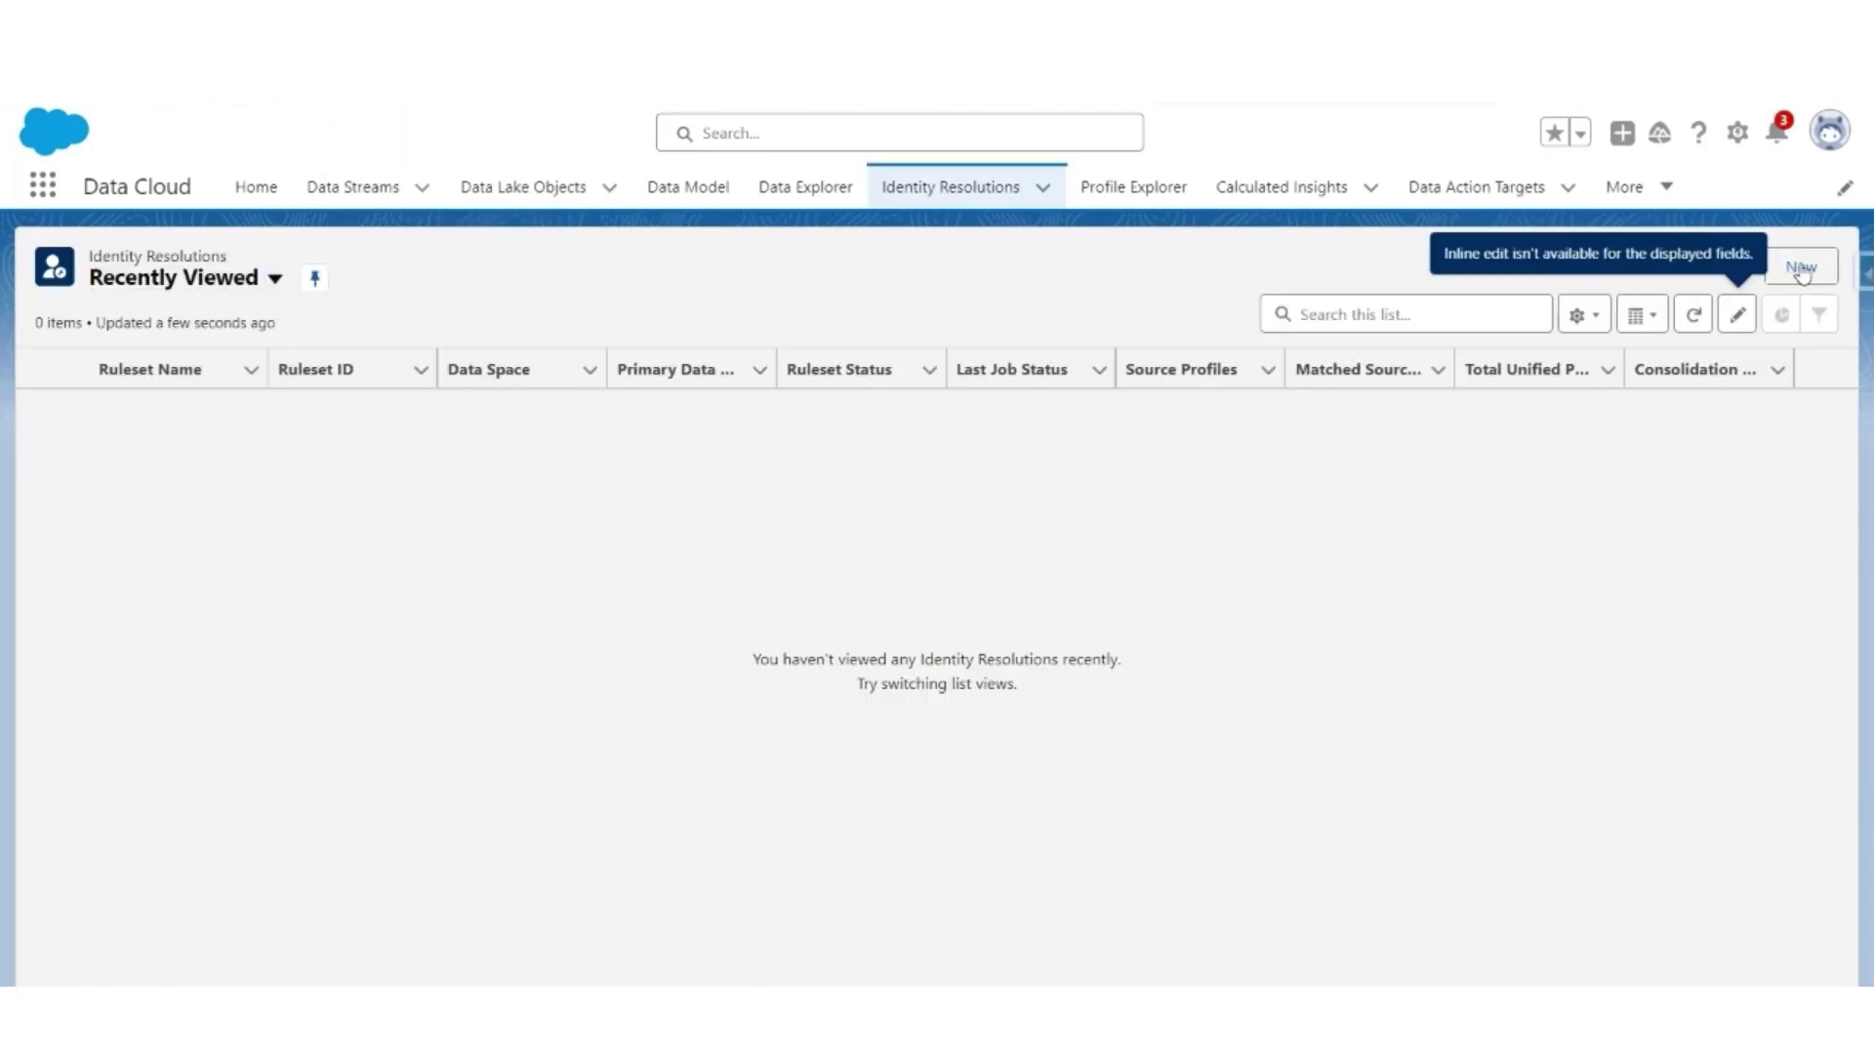
click(1801, 271)
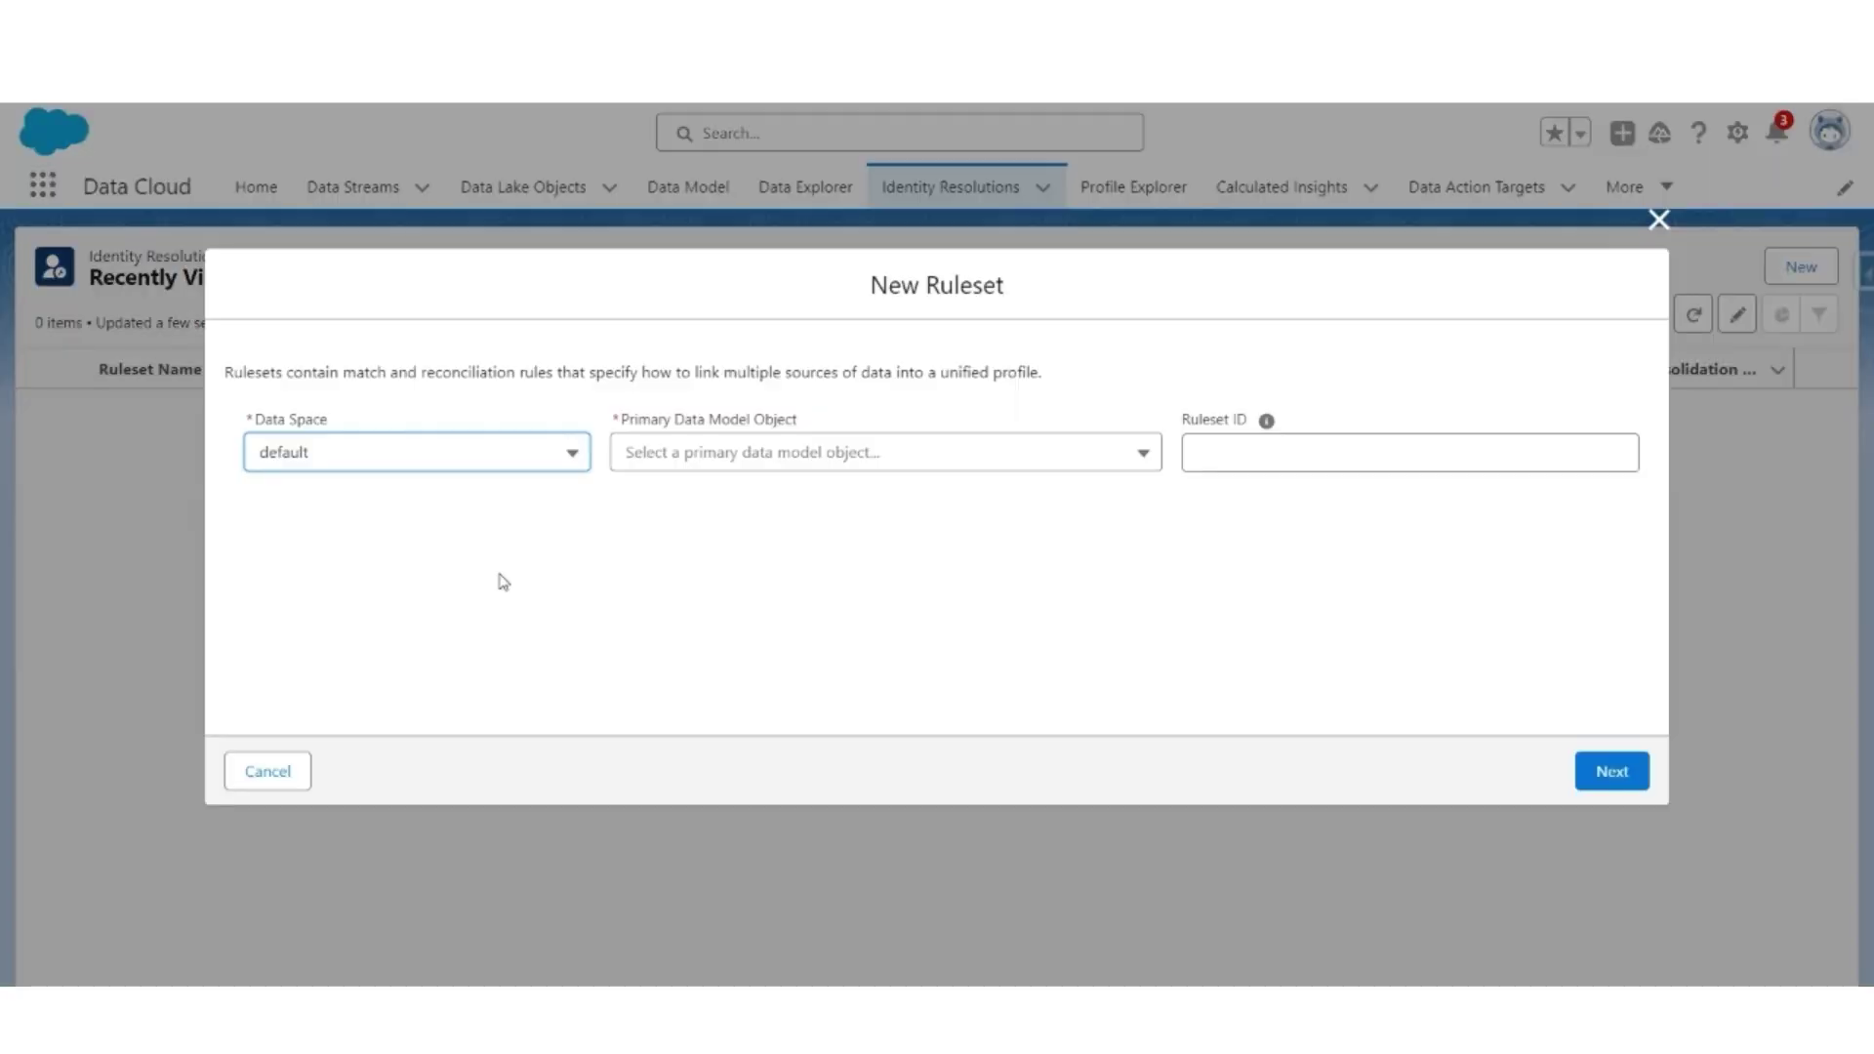
click(717, 464)
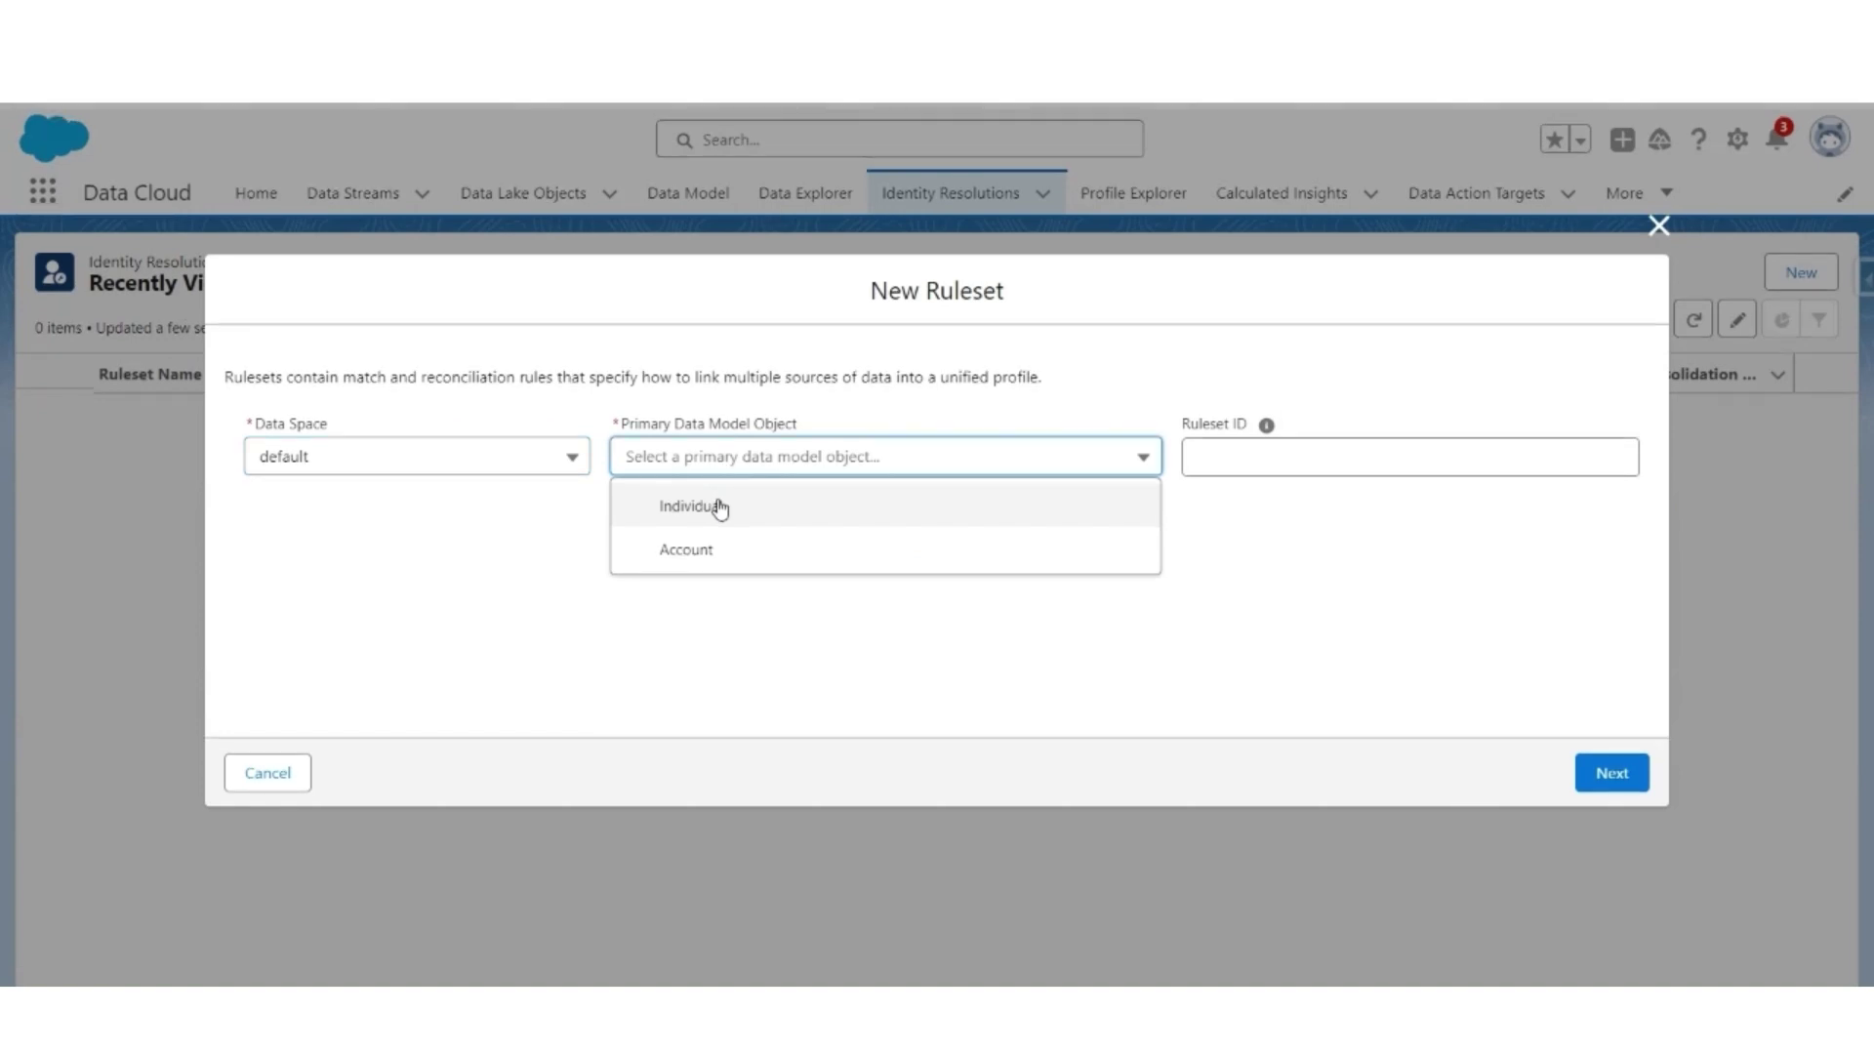
click(720, 507)
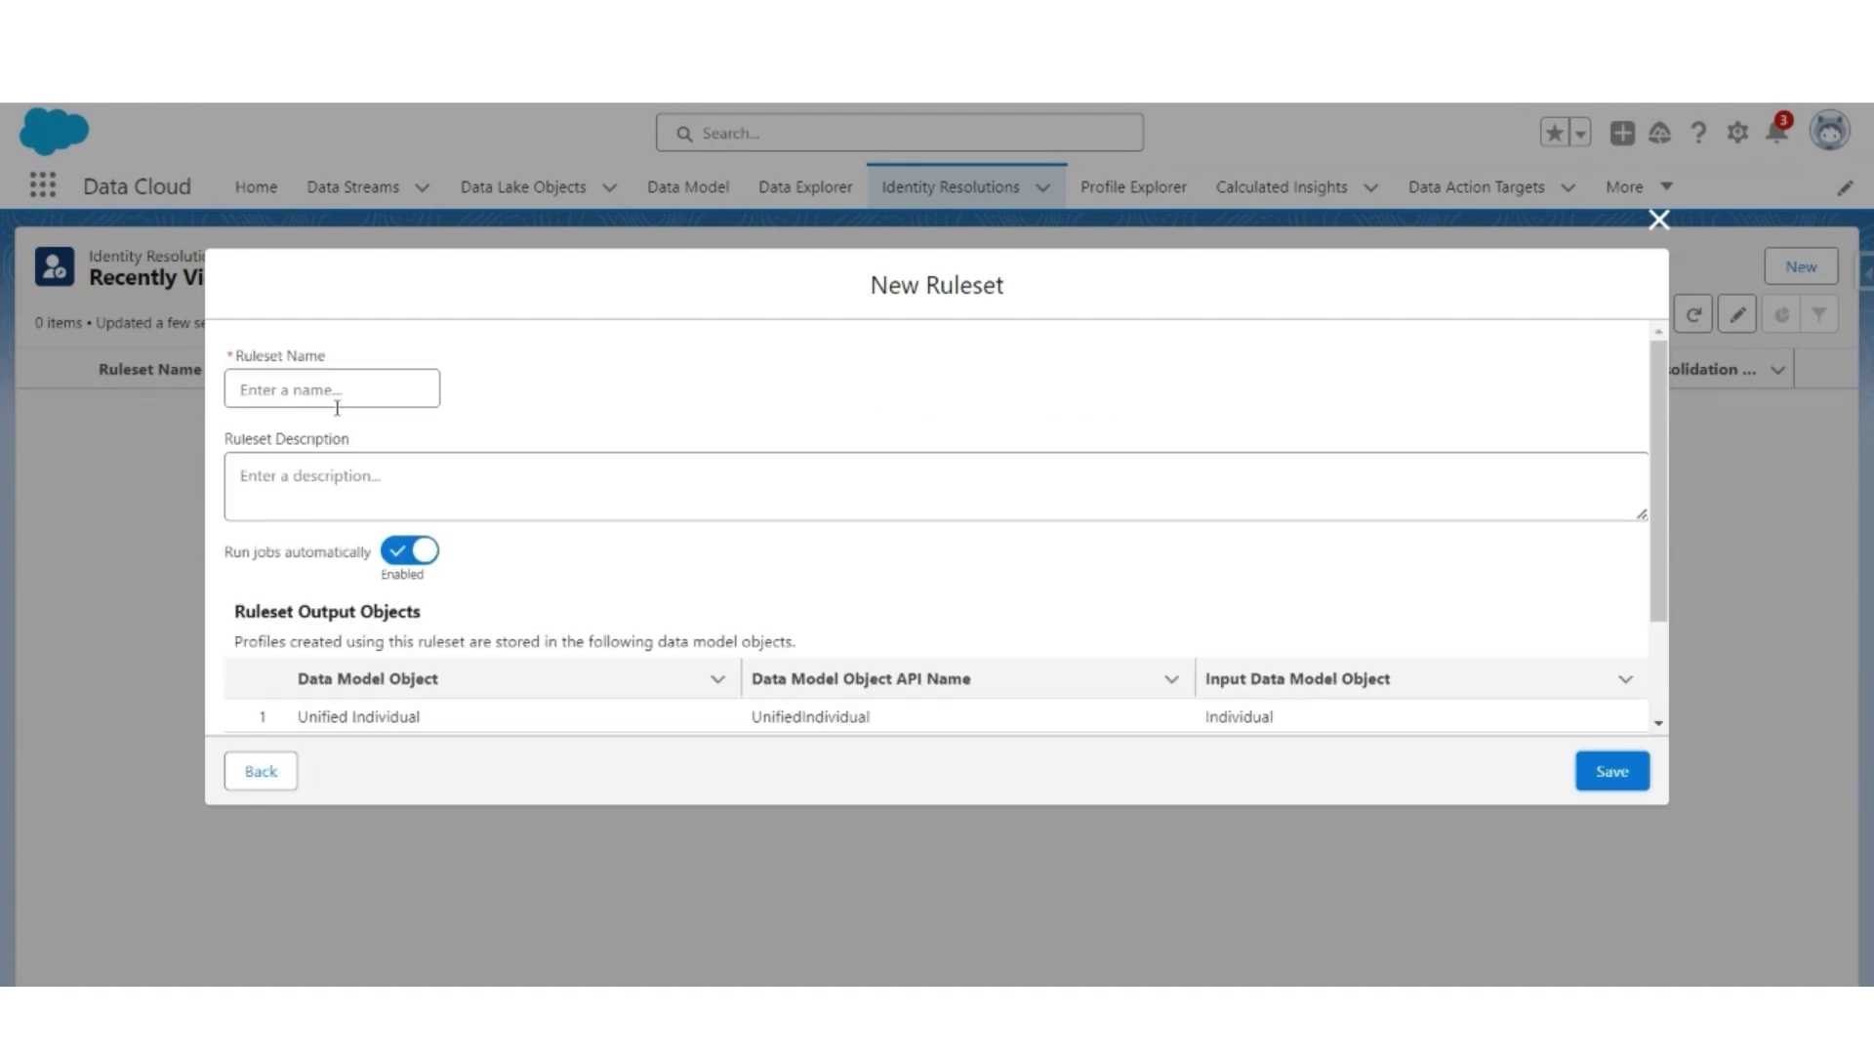
click(340, 401)
text(Main)
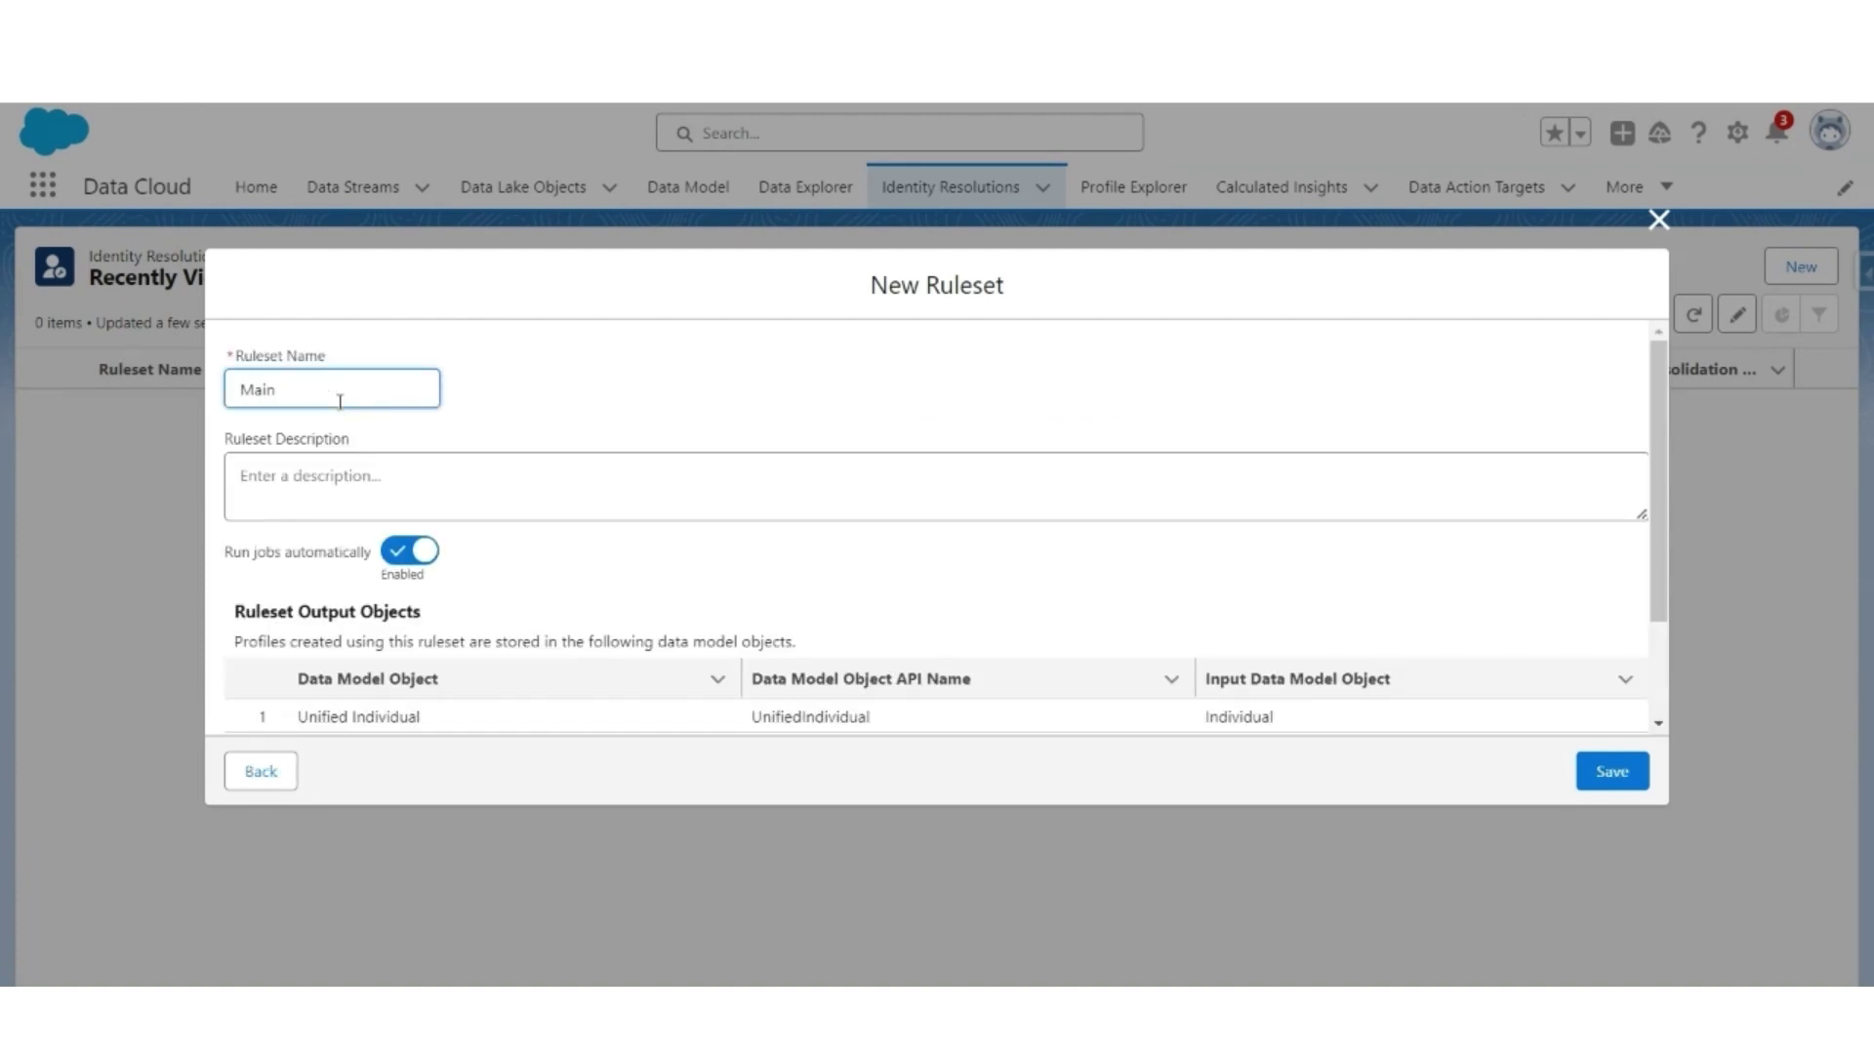
scroll(823, 510, down, 2)
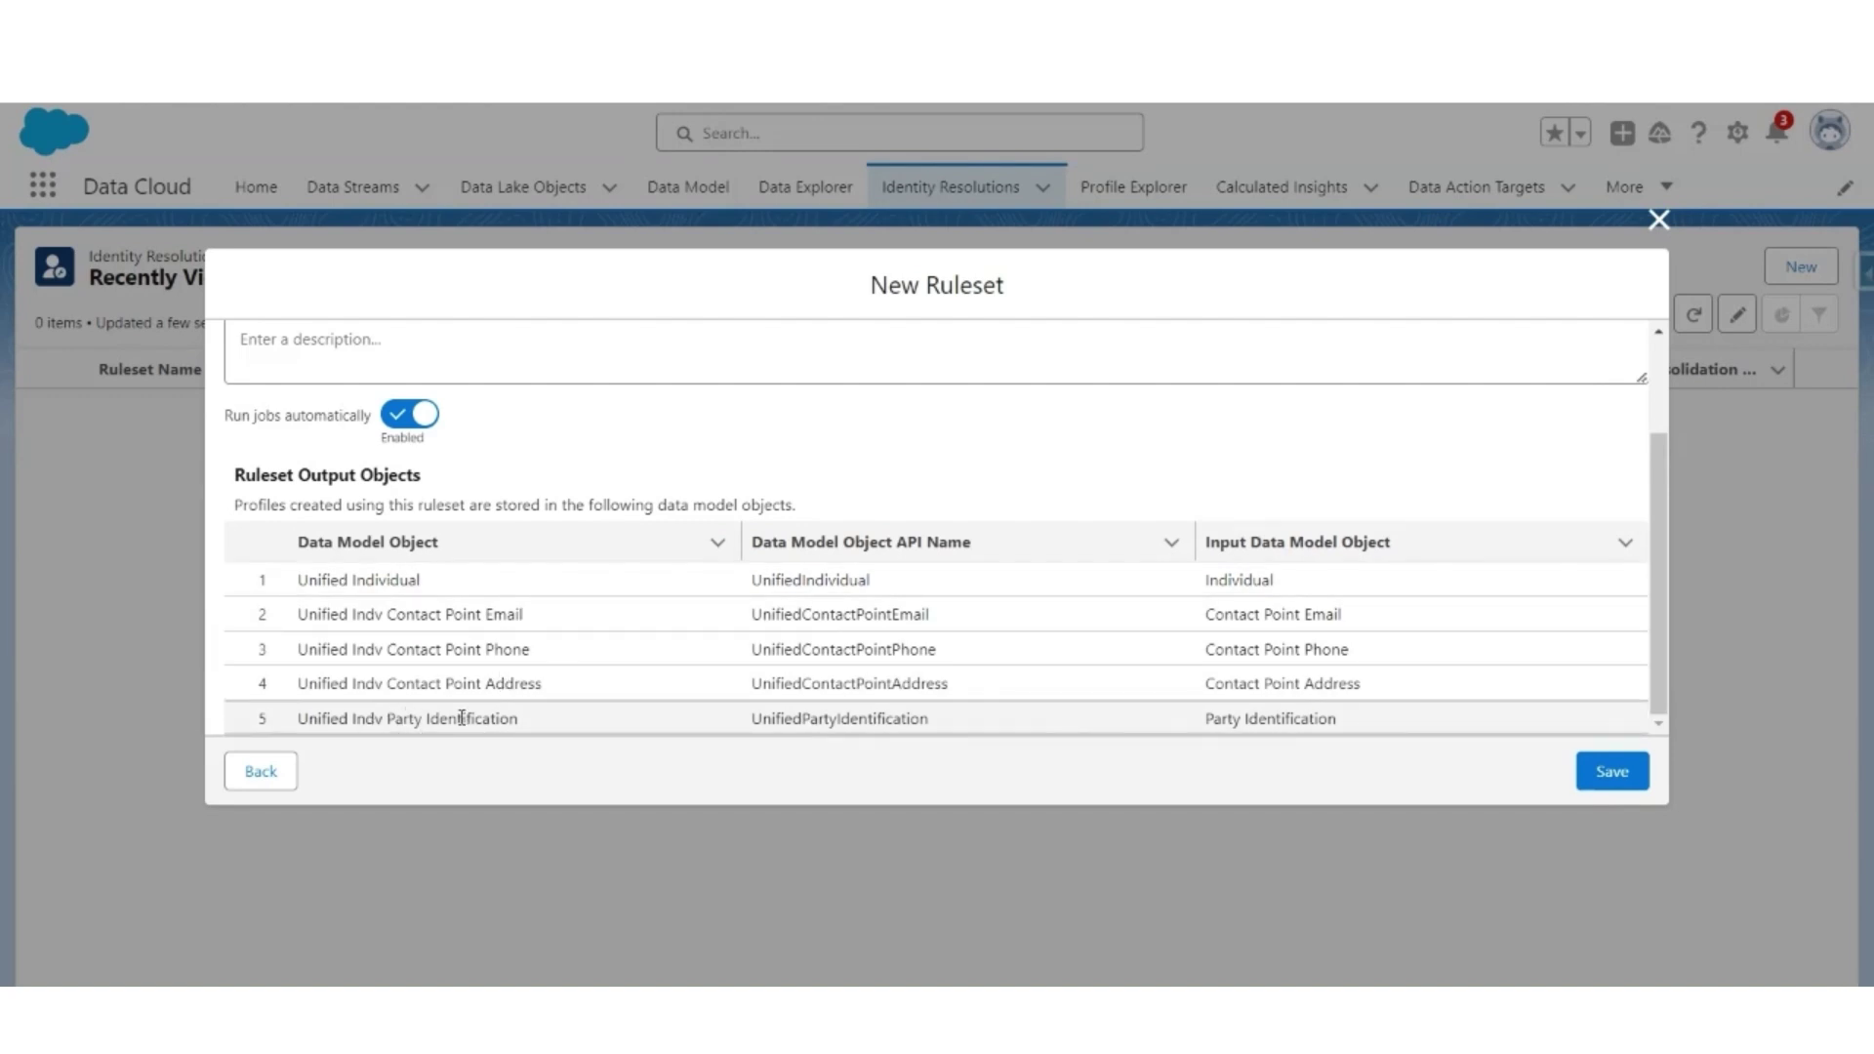
click(1608, 771)
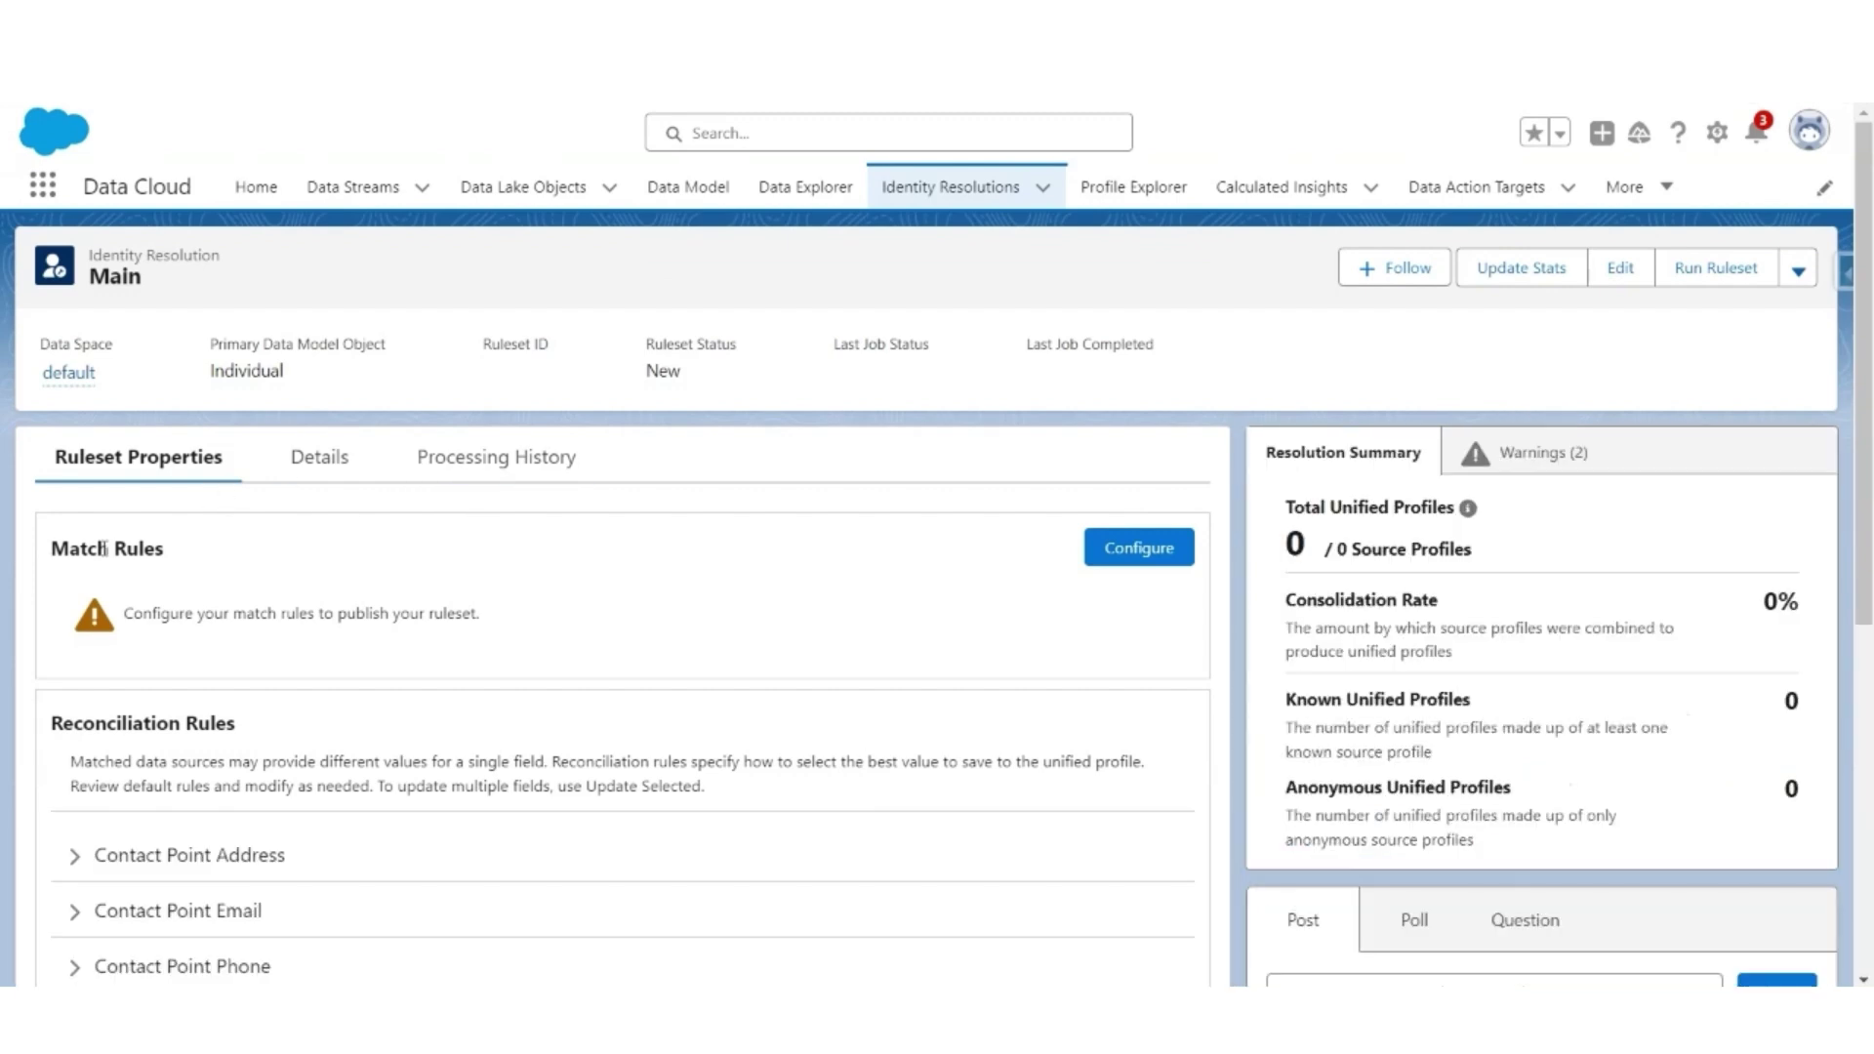
- Choose Fuzzy Name and Normalized Email as Match Rule 1 and view its criteria
click(1132, 548)
click(1523, 786)
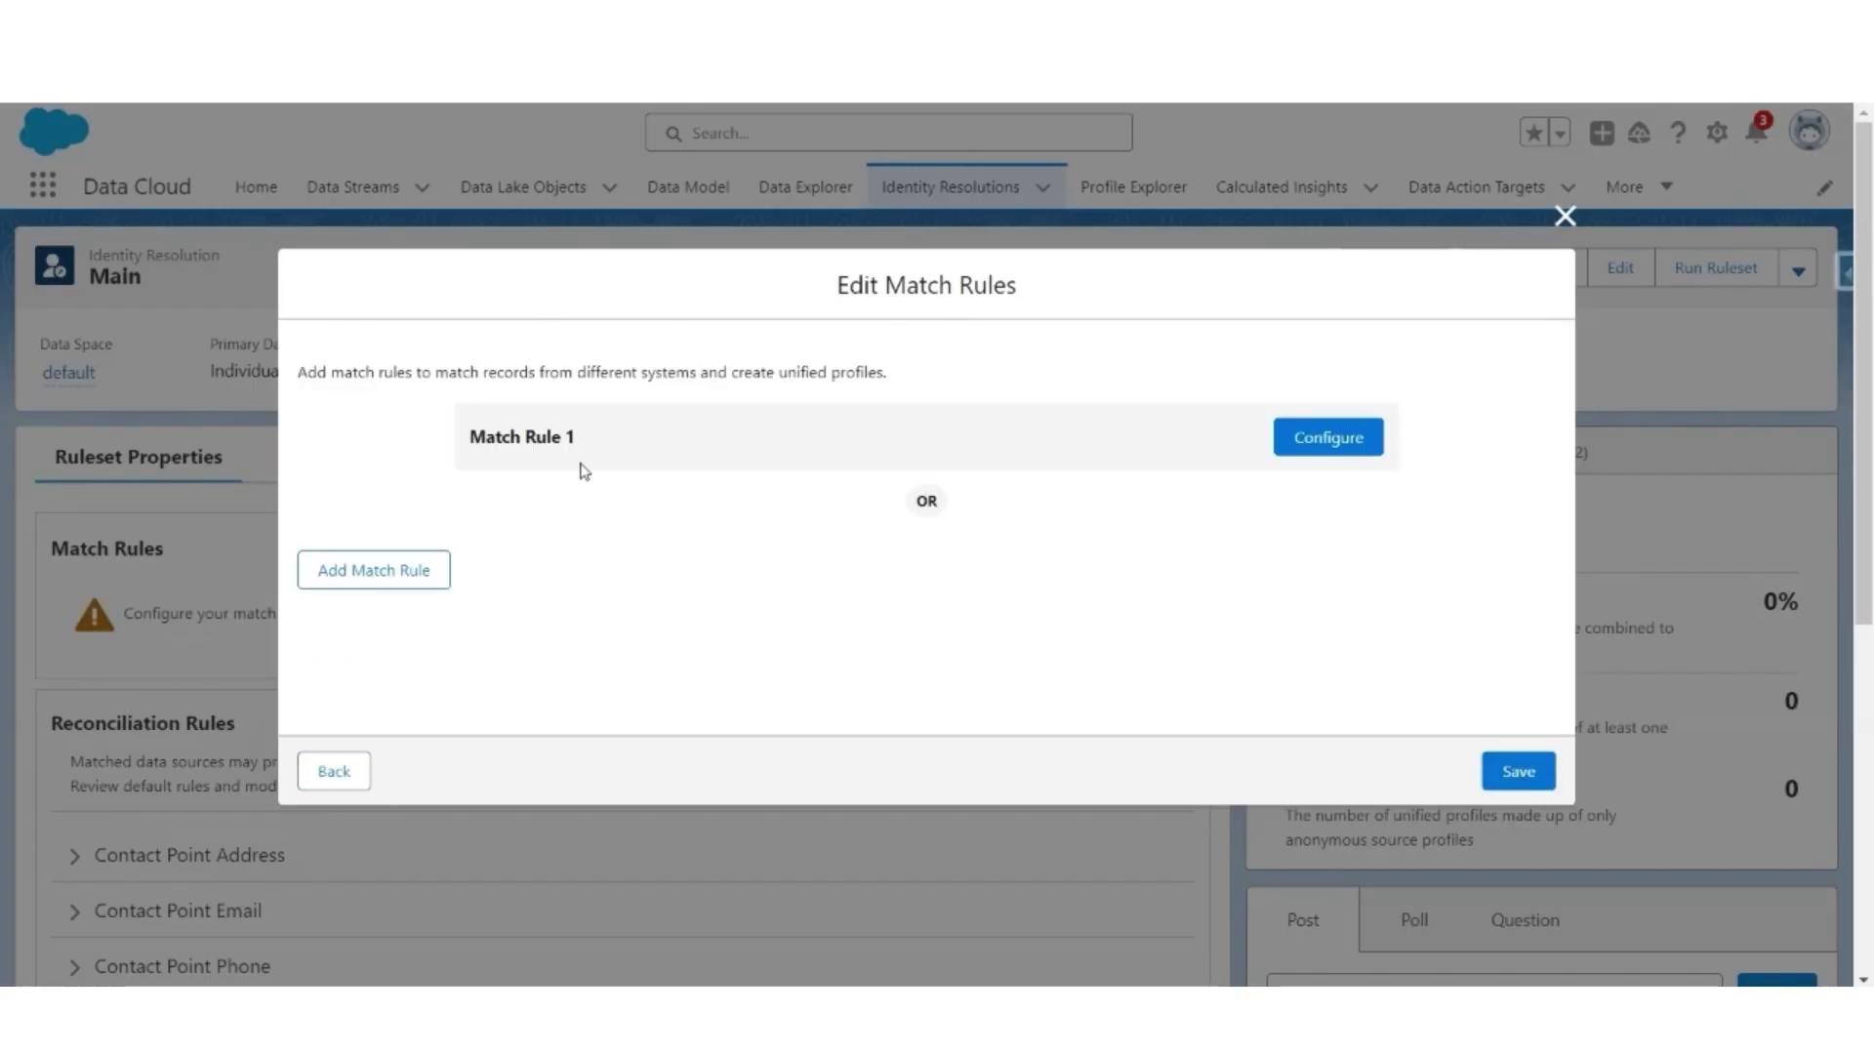
click(1308, 434)
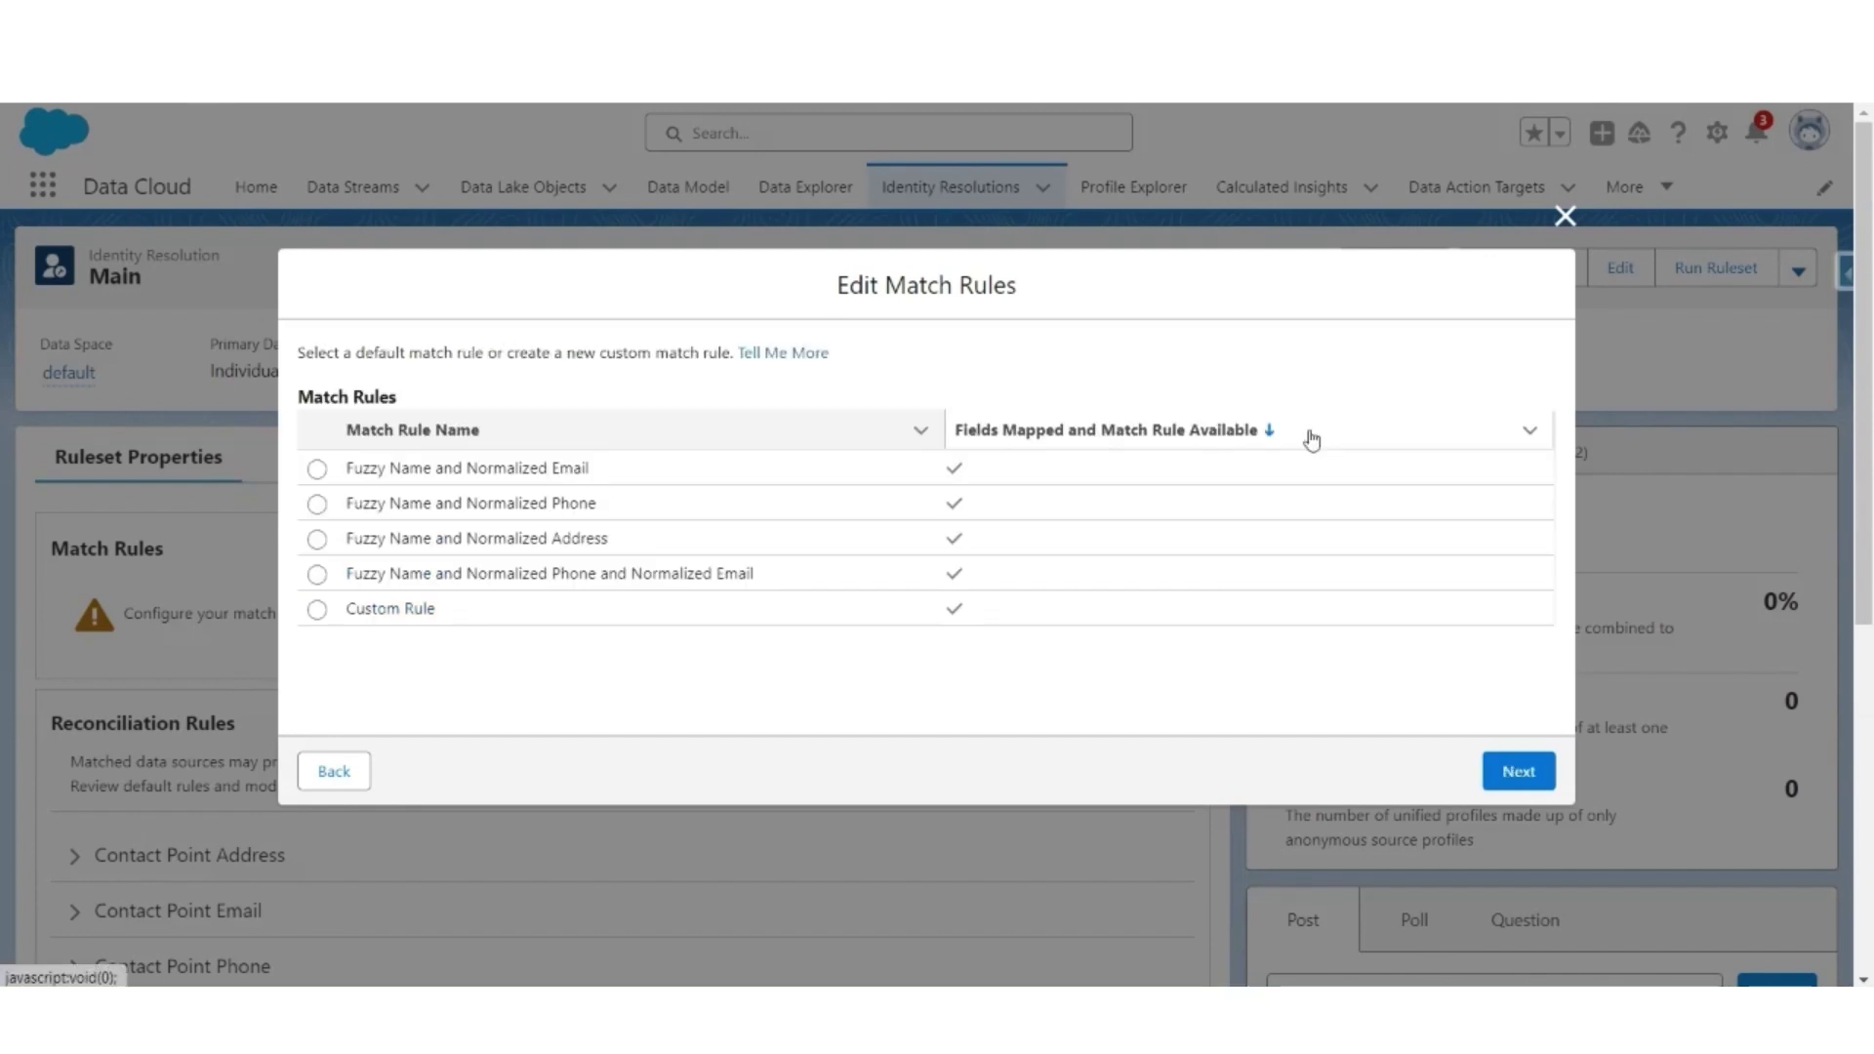
click(317, 469)
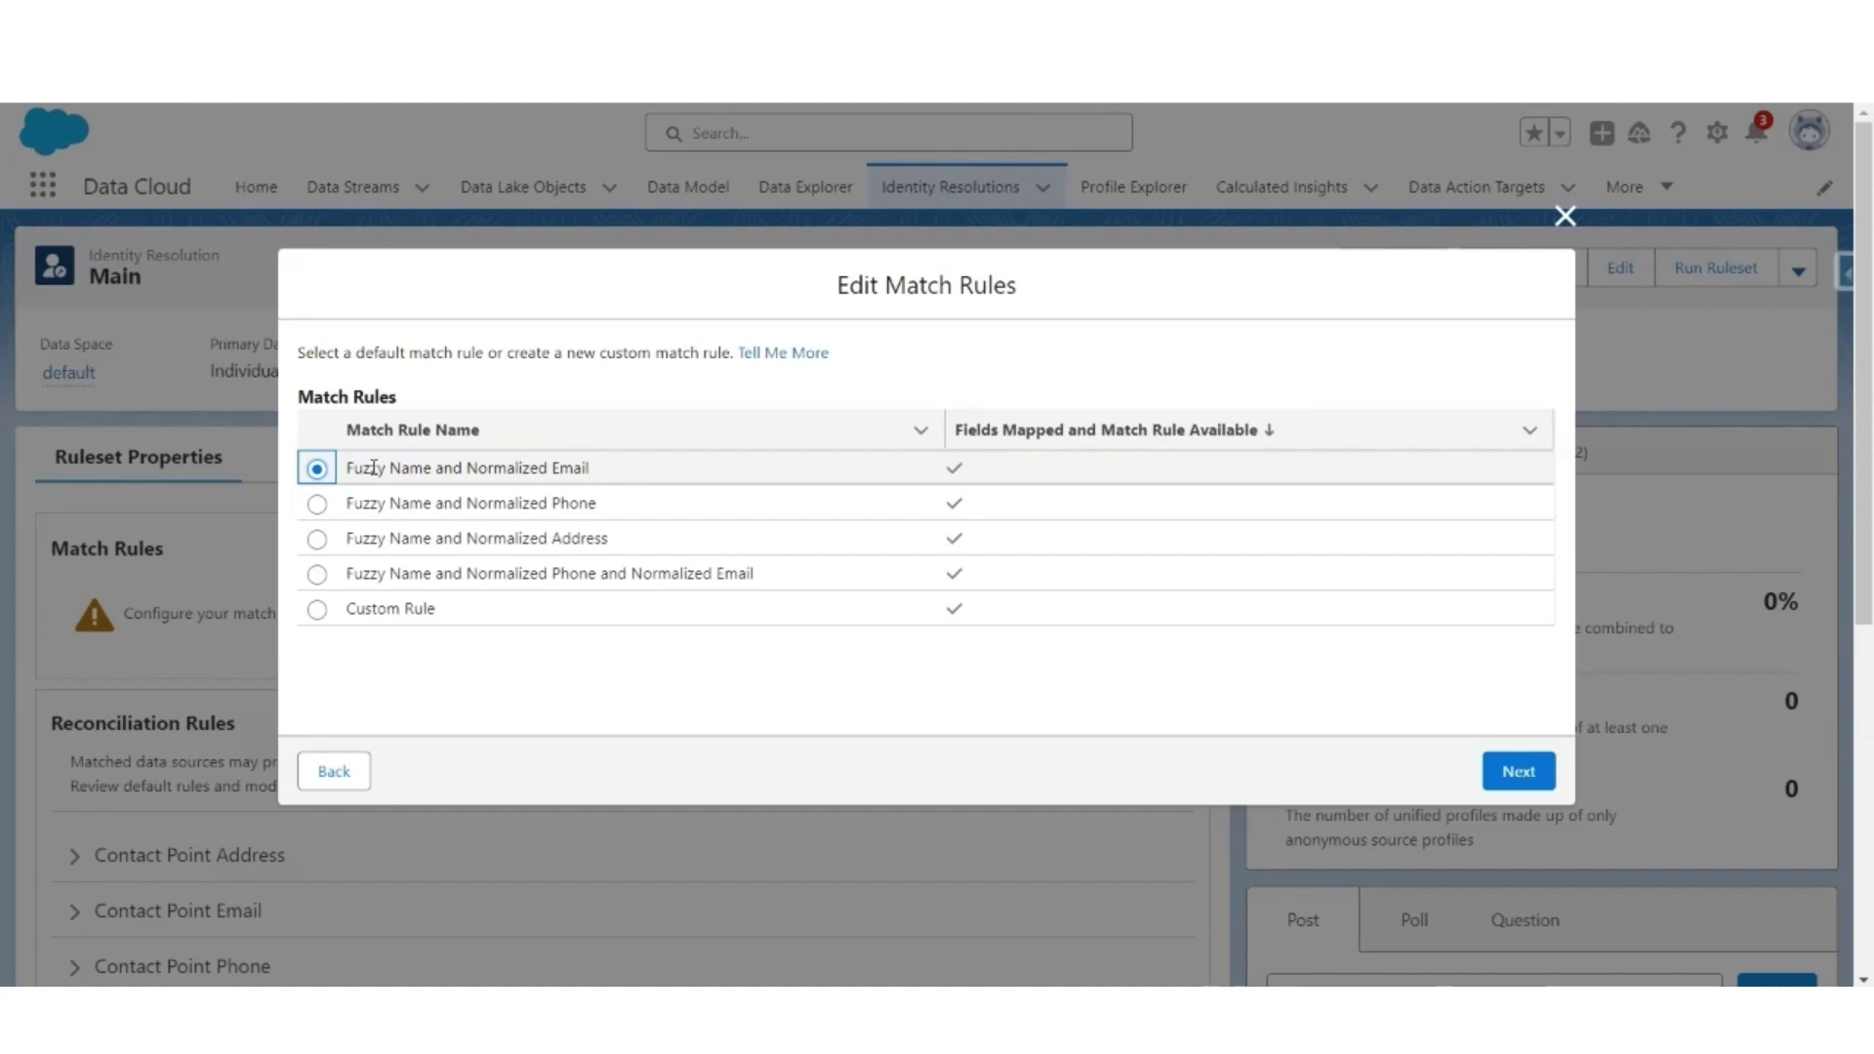
click(1519, 773)
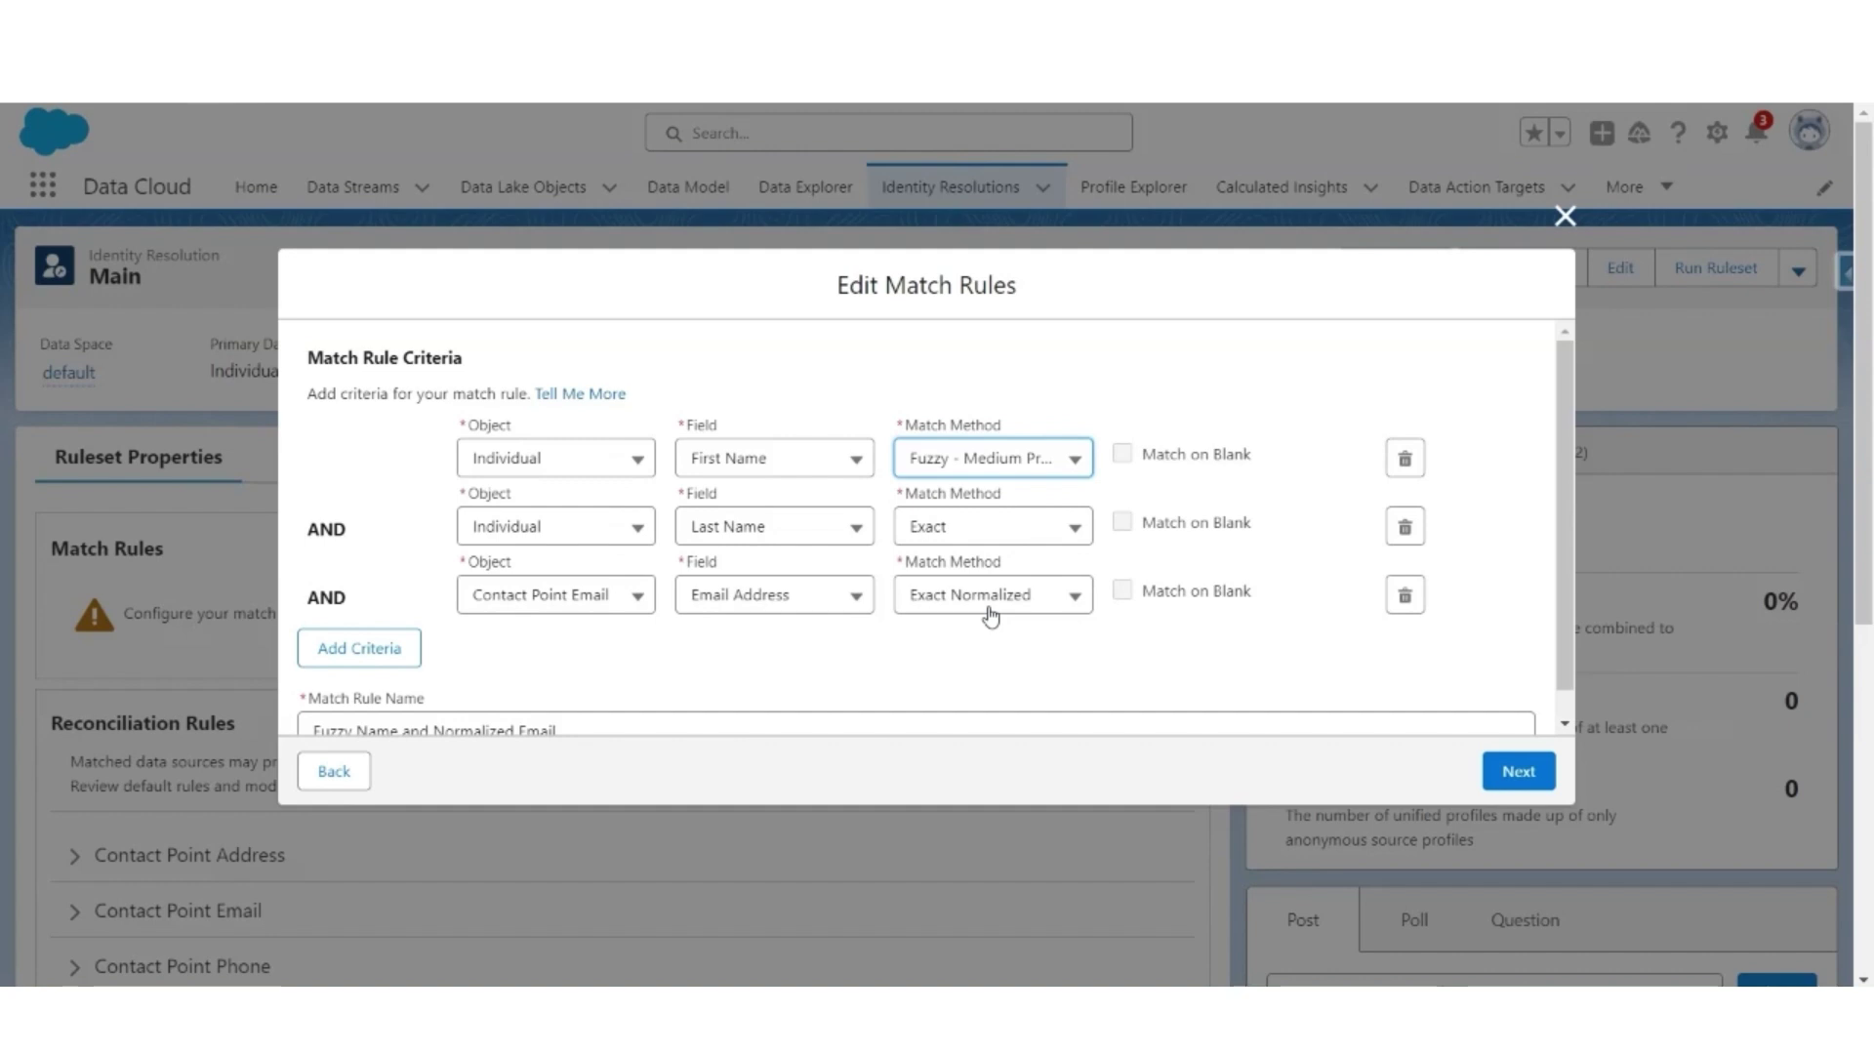
- Accept the criteria, save the Fuzzy Name and Normalized Email rule, and reopen match rule editing
click(1518, 771)
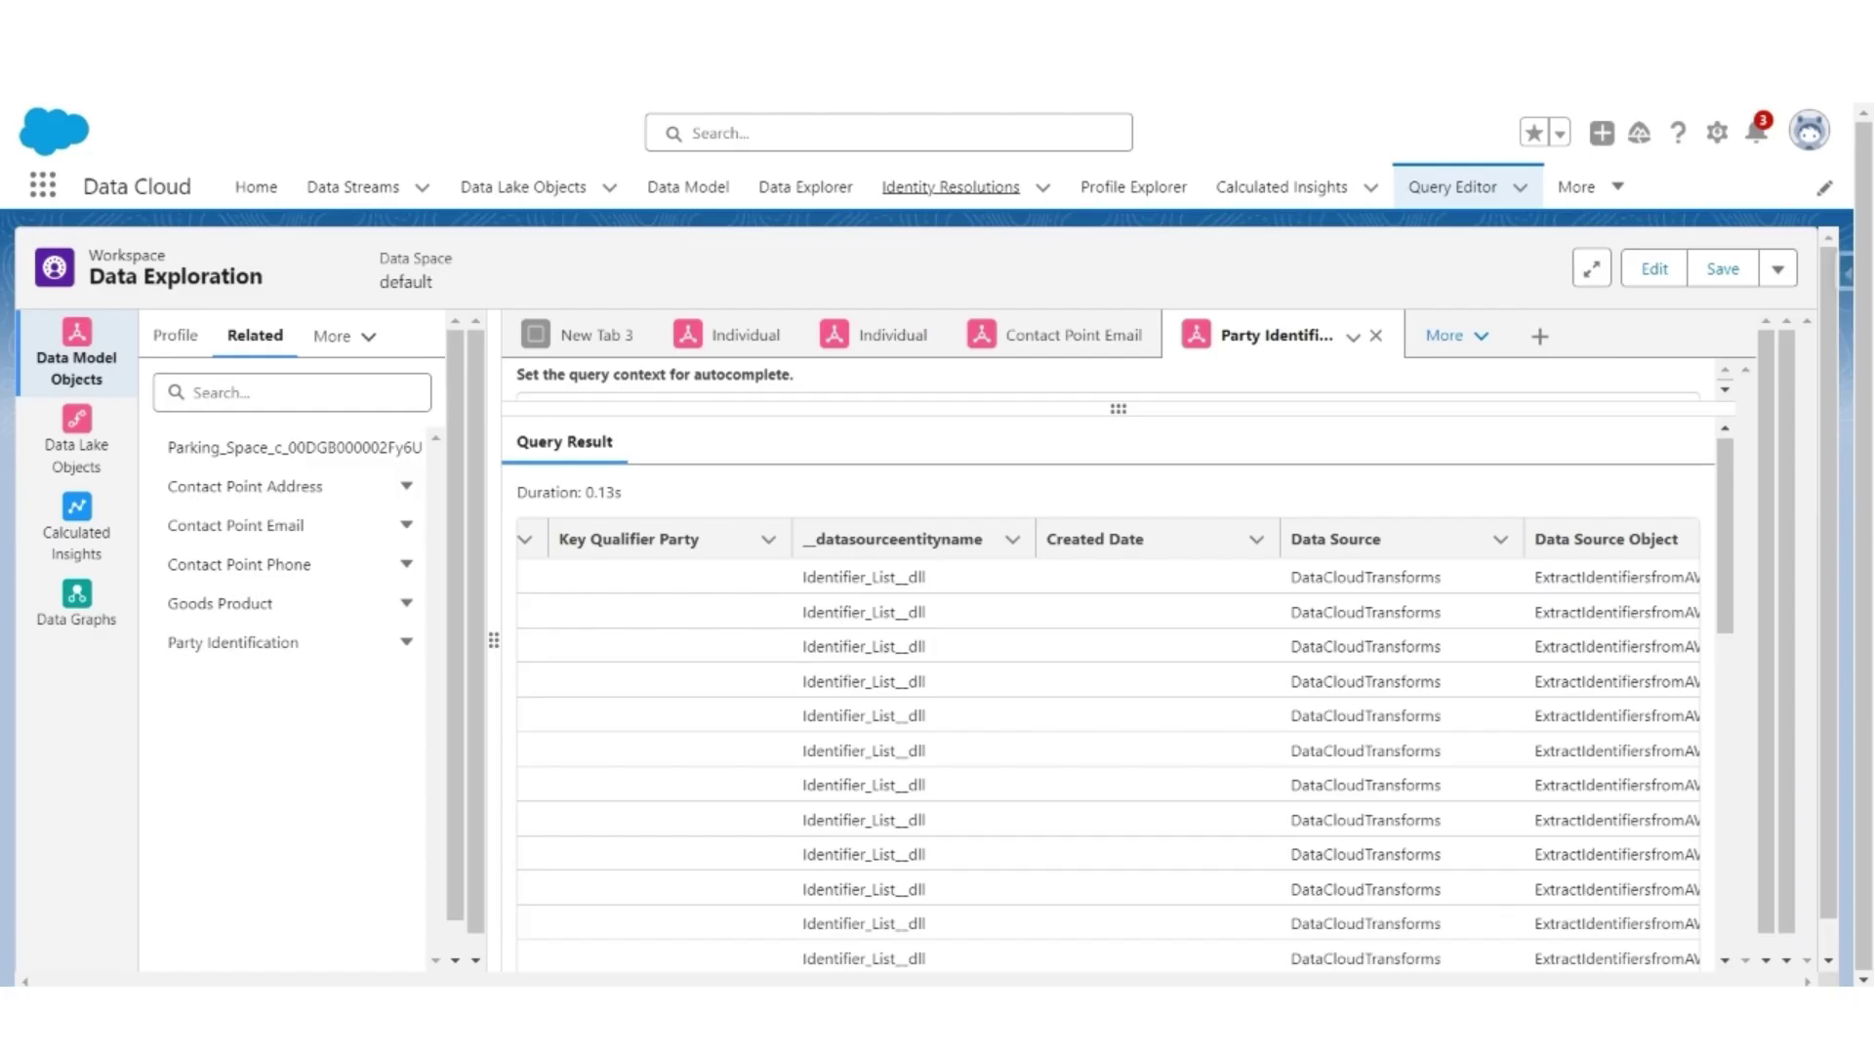
scroll(1266, 716, right, 10)
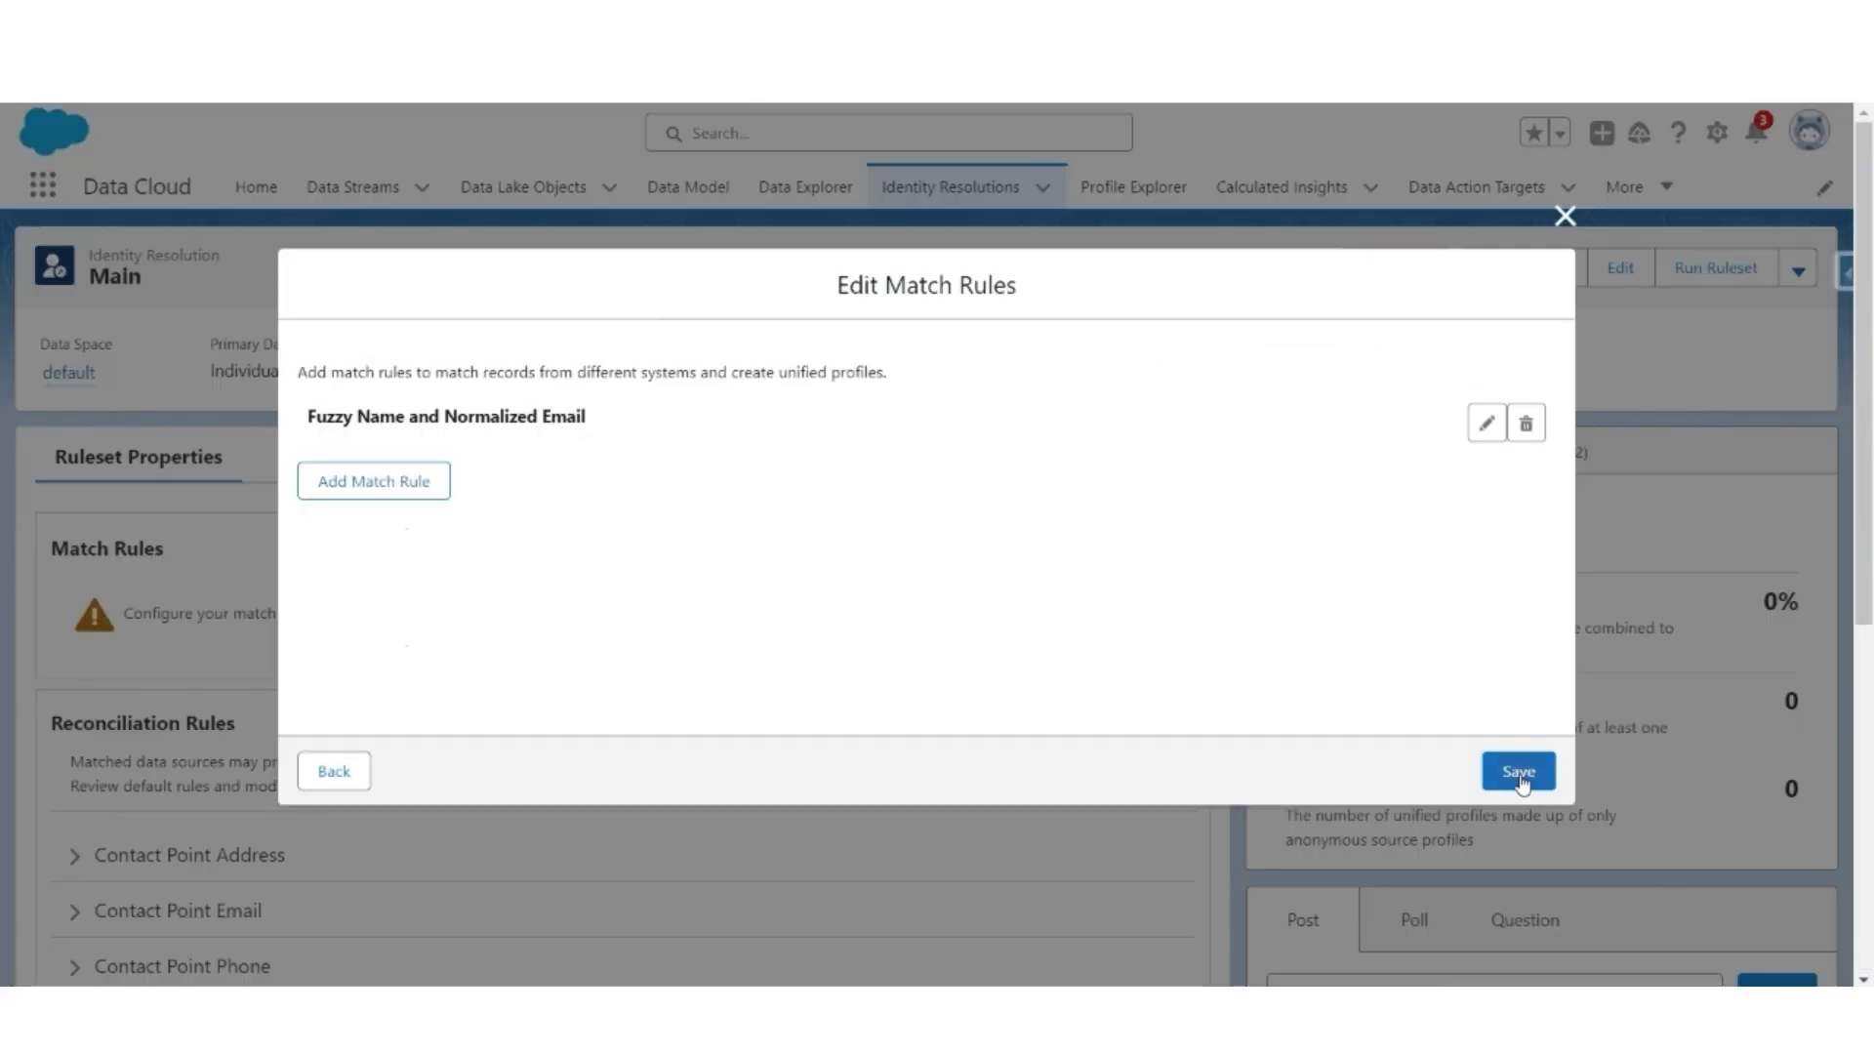
click(1519, 771)
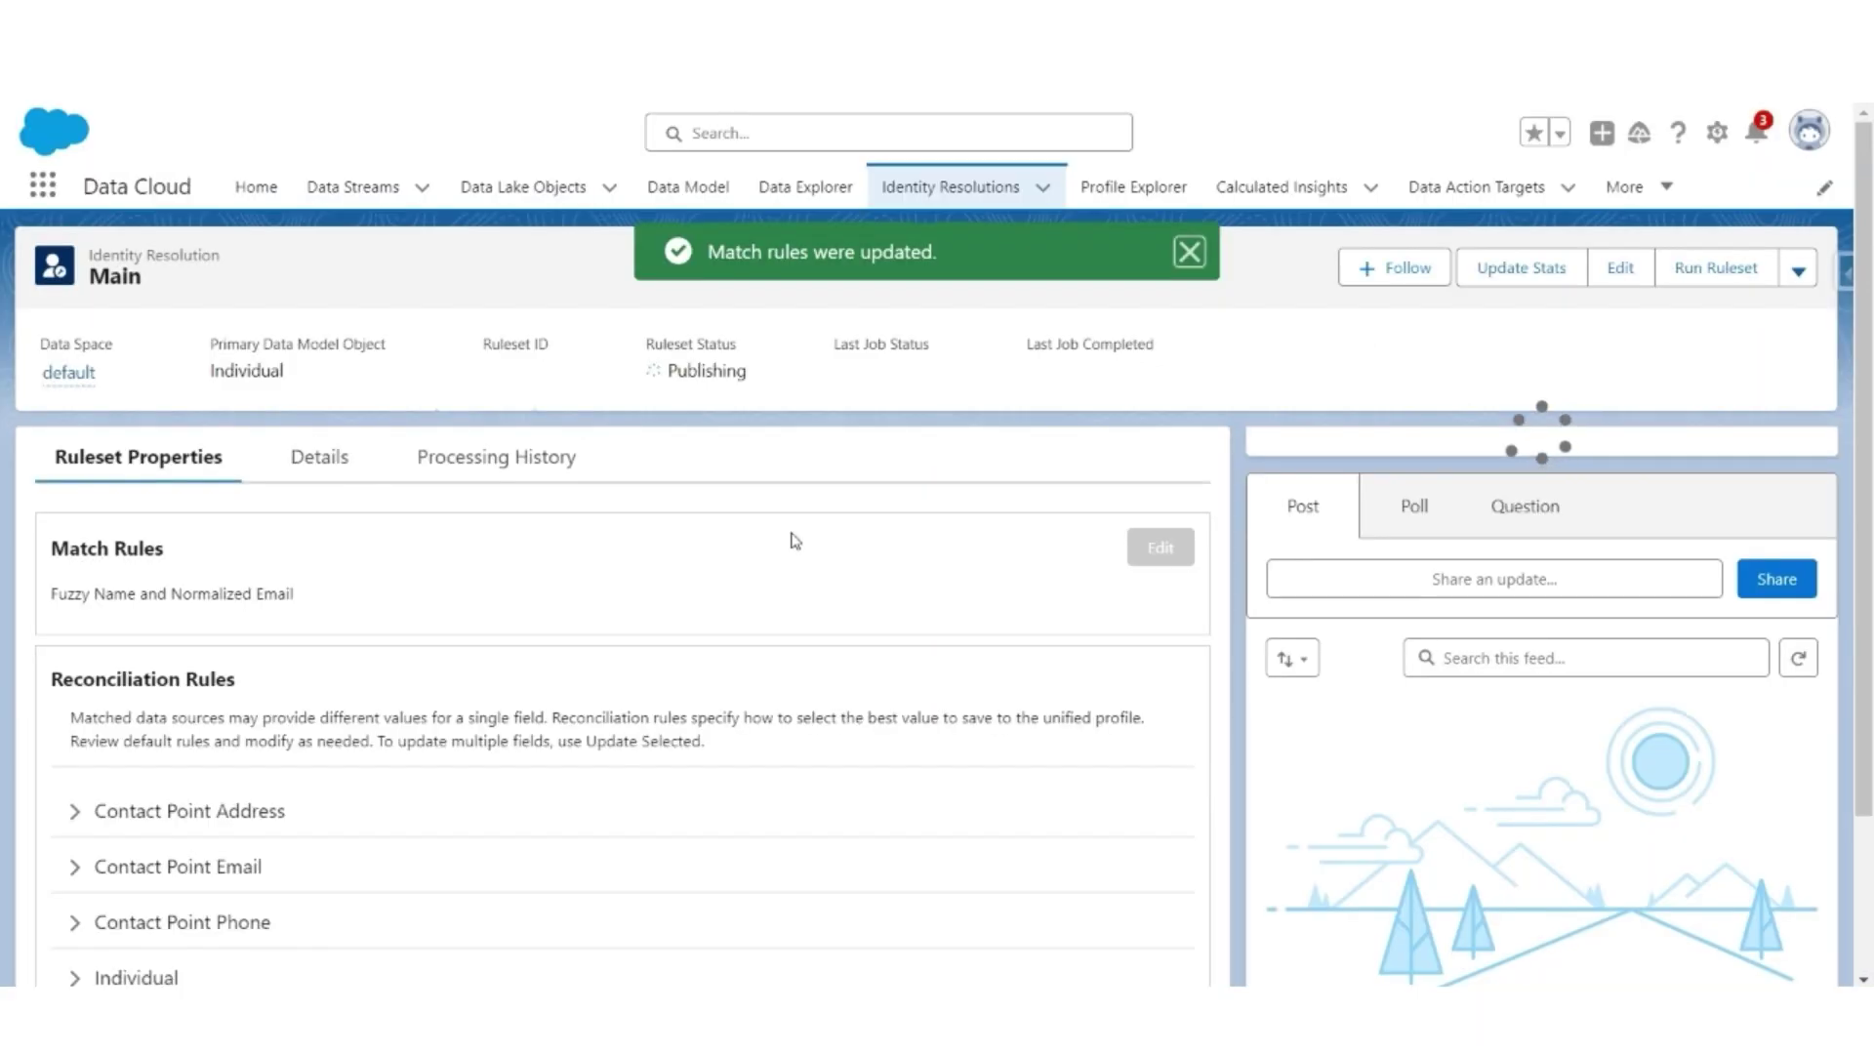
click(1161, 547)
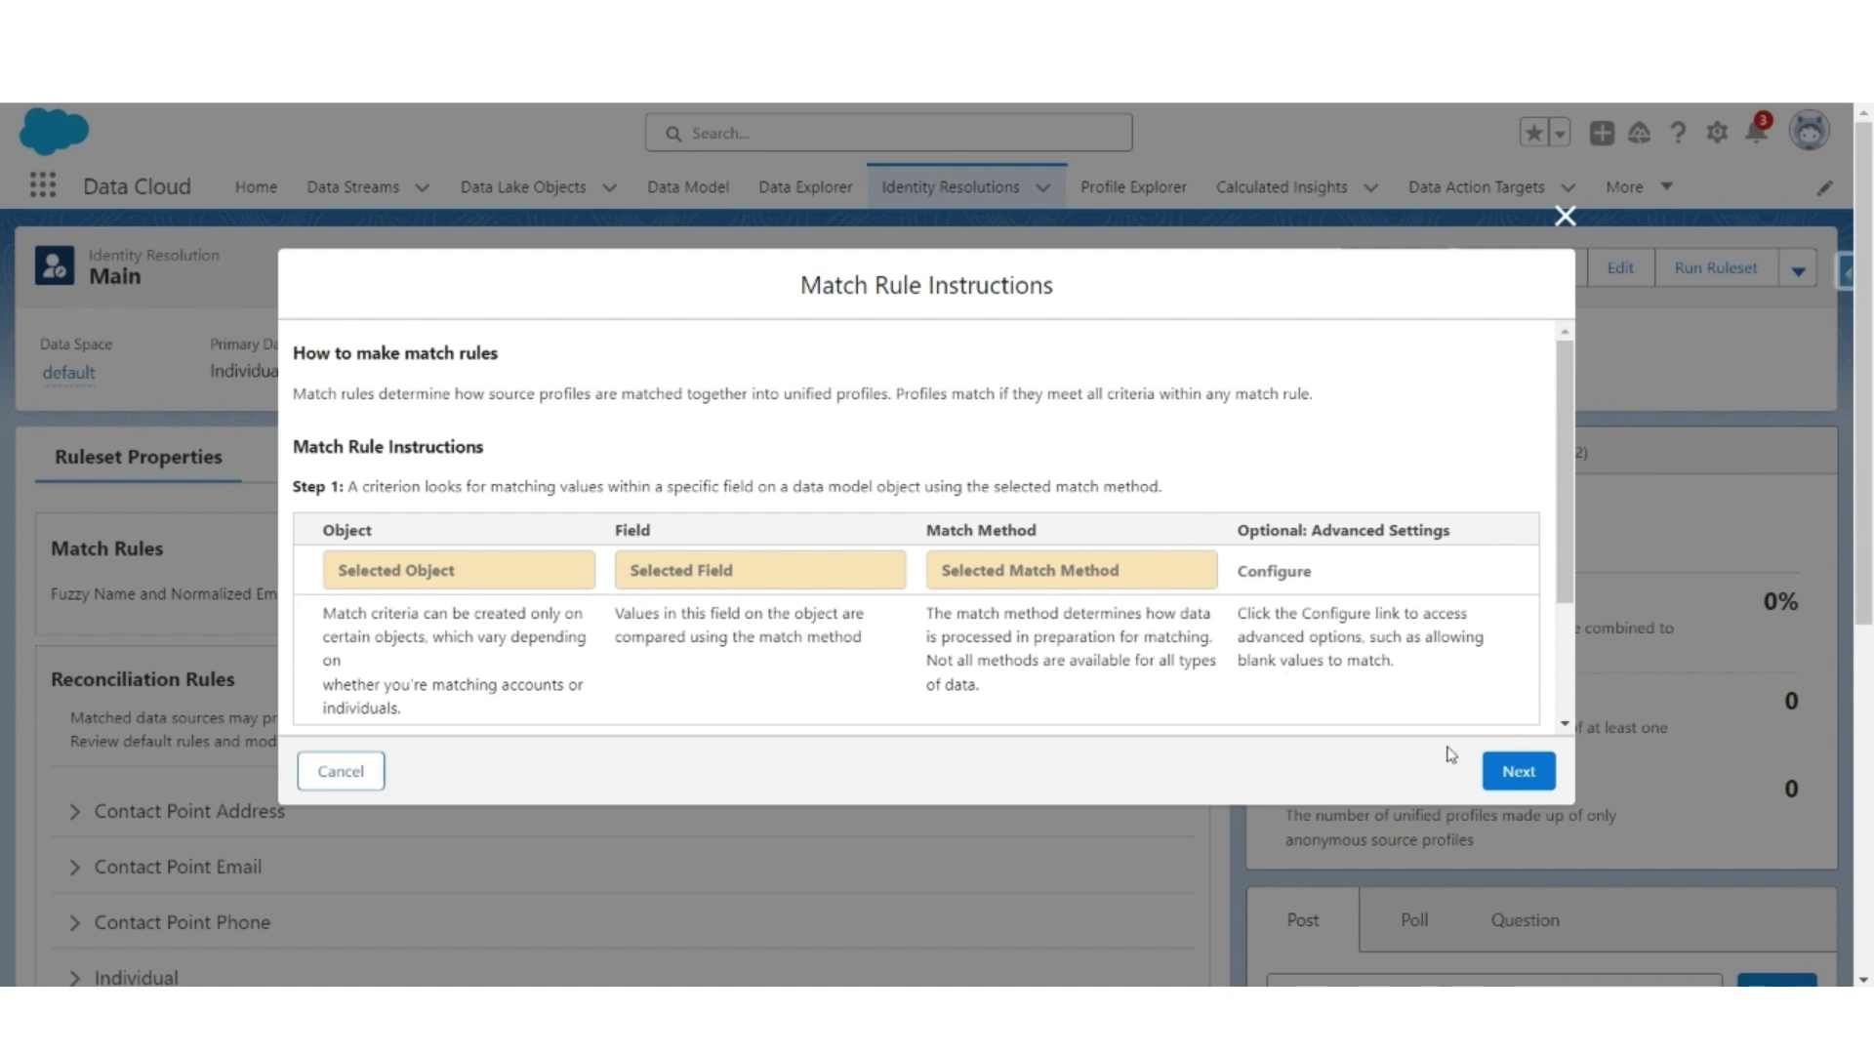
- Add a custom match rule on Party Identification's Identification Number field
click(1513, 771)
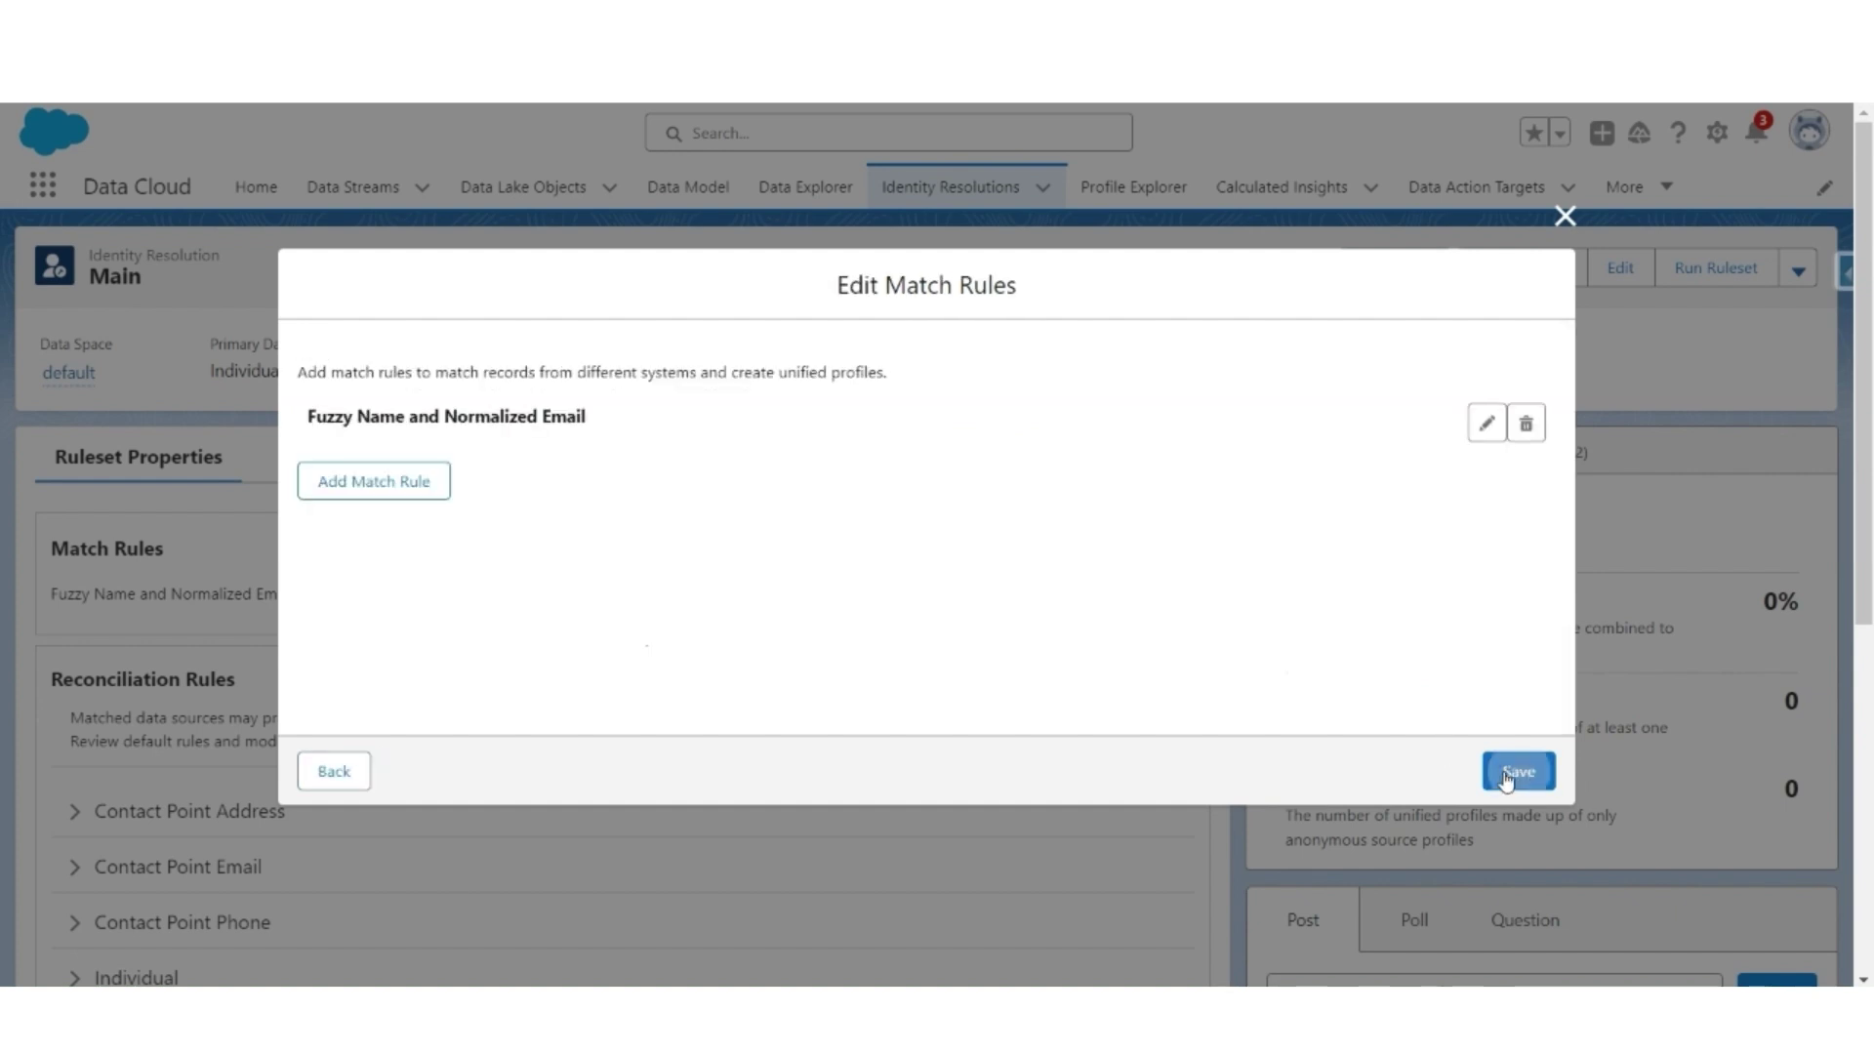
click(417, 485)
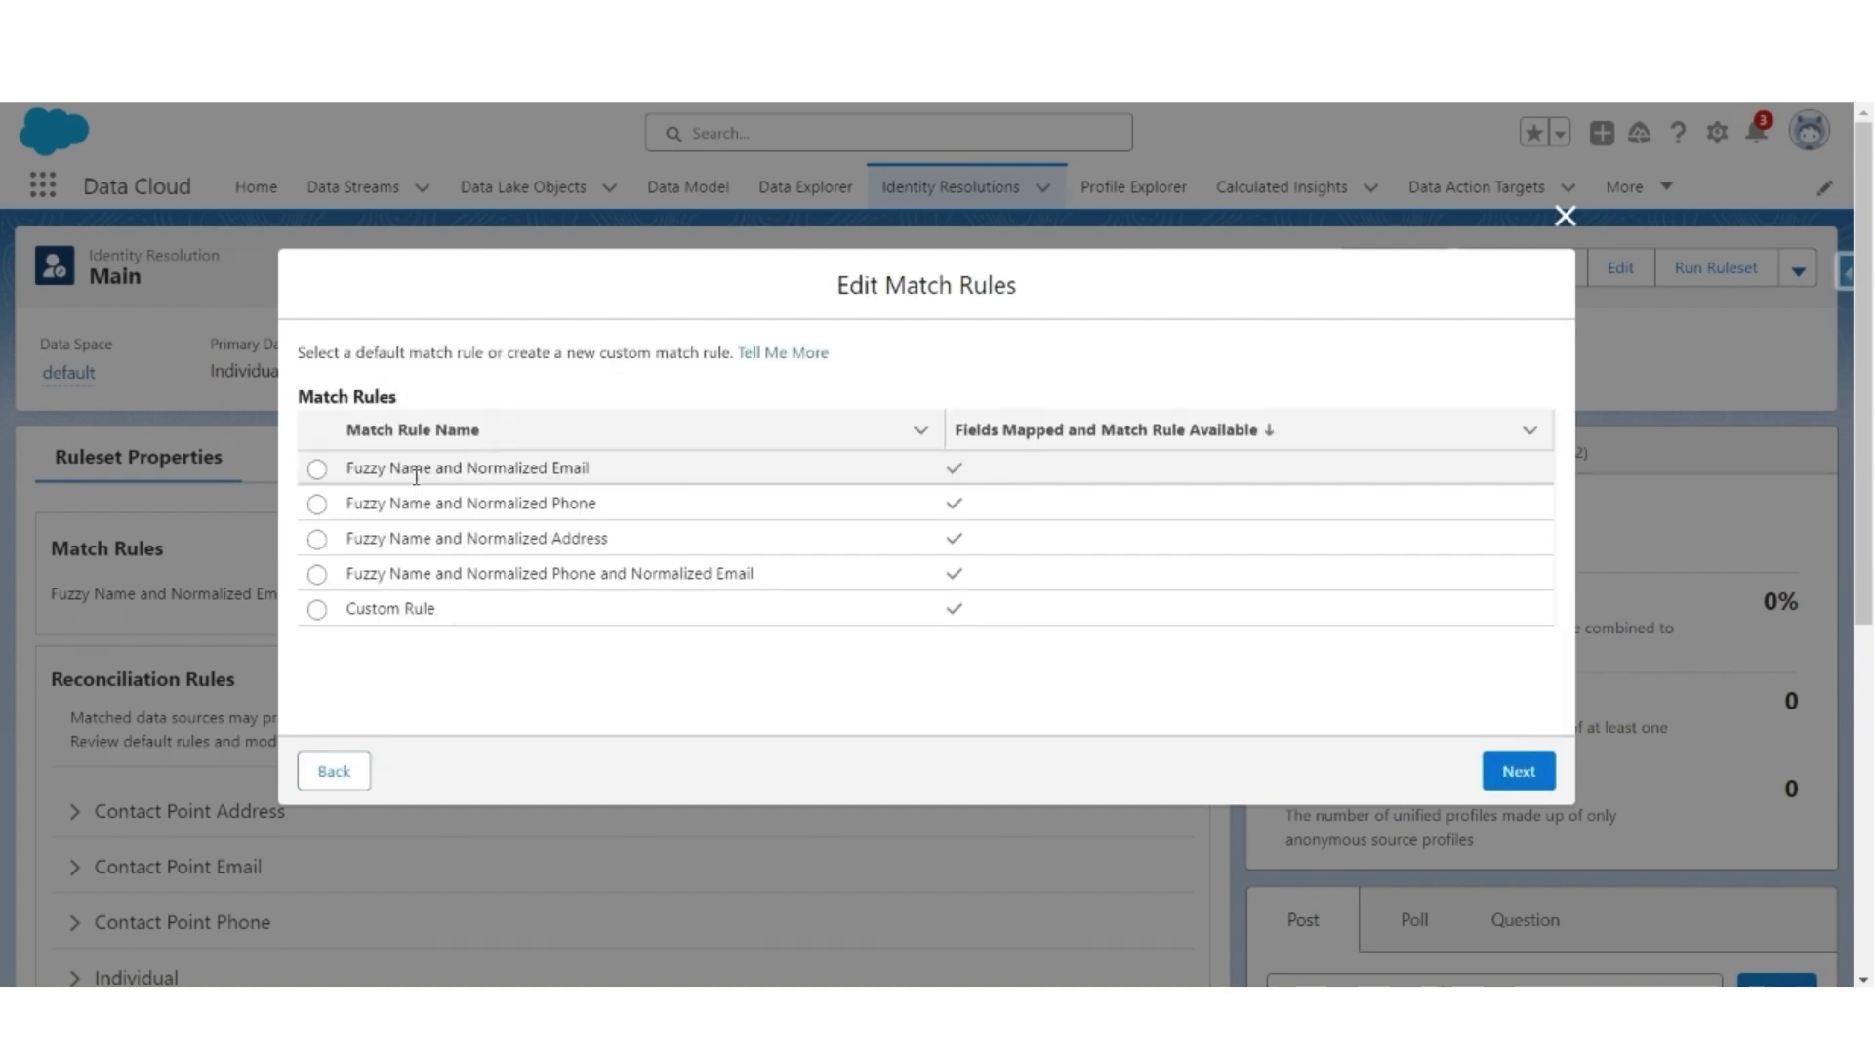
click(316, 615)
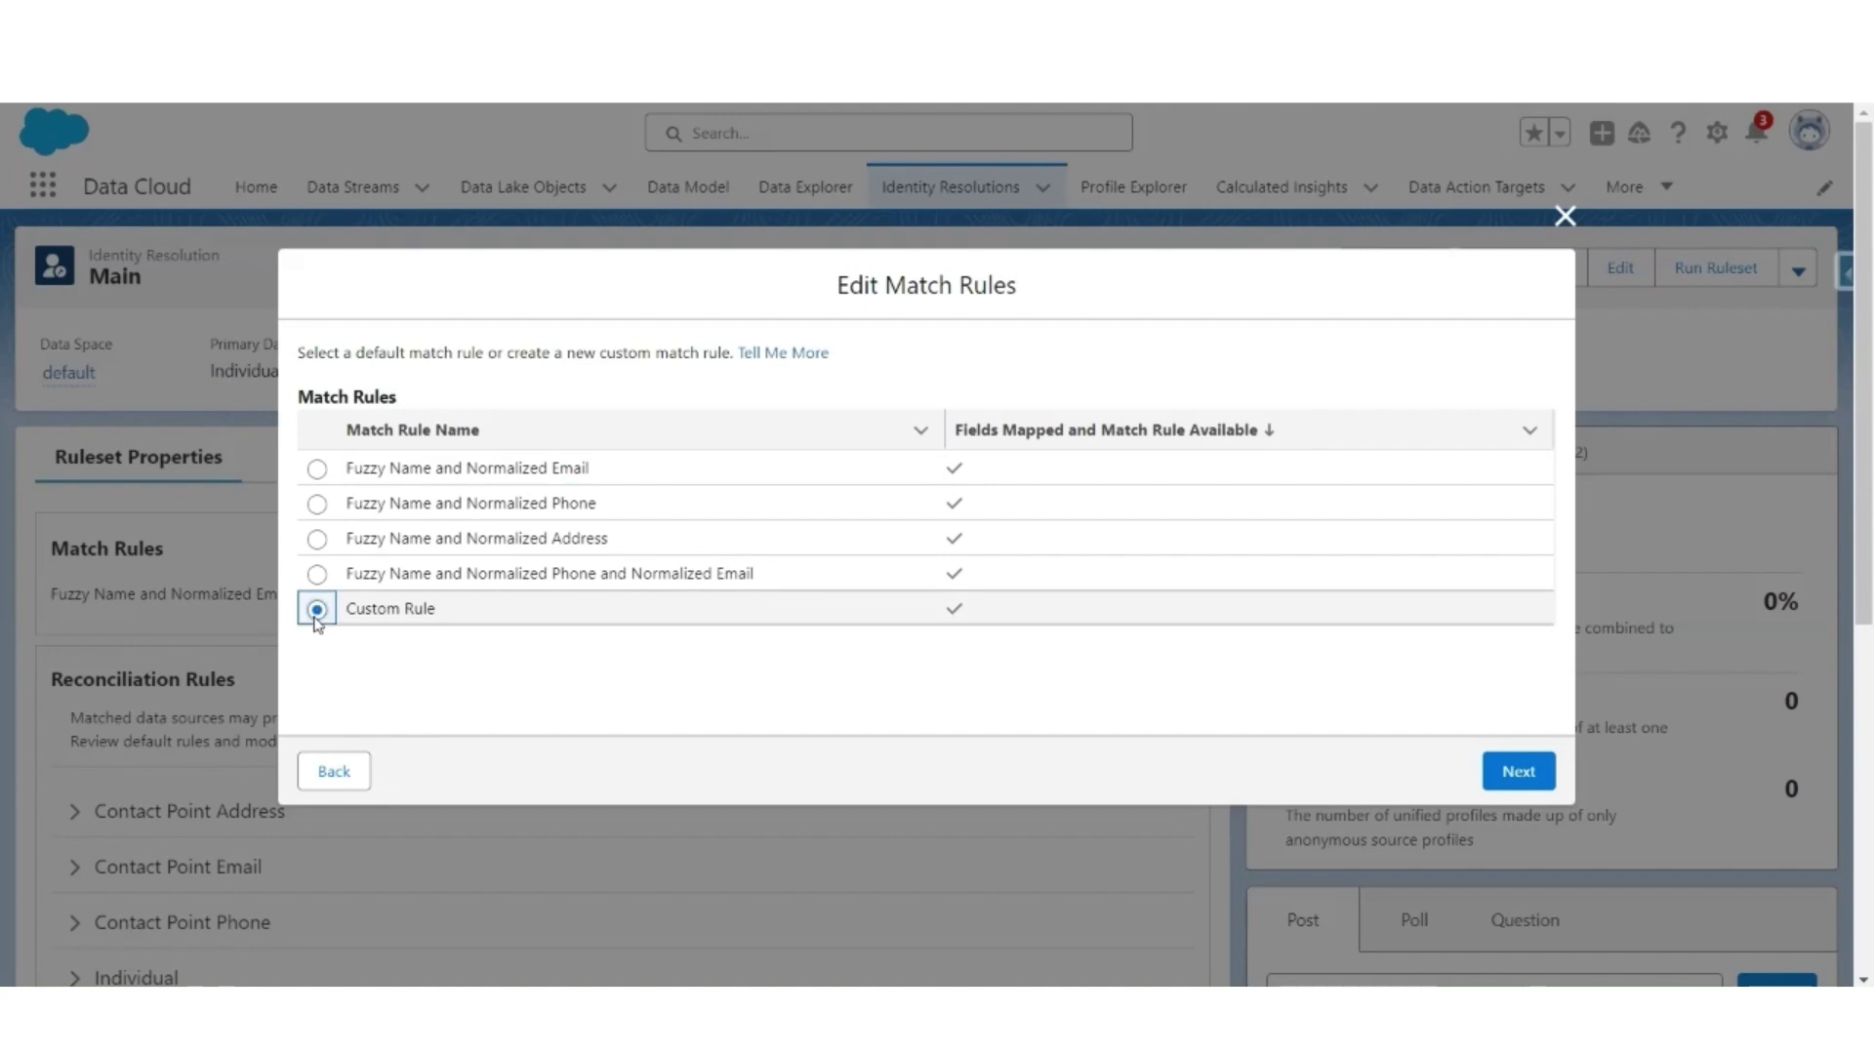
click(1518, 771)
click(561, 458)
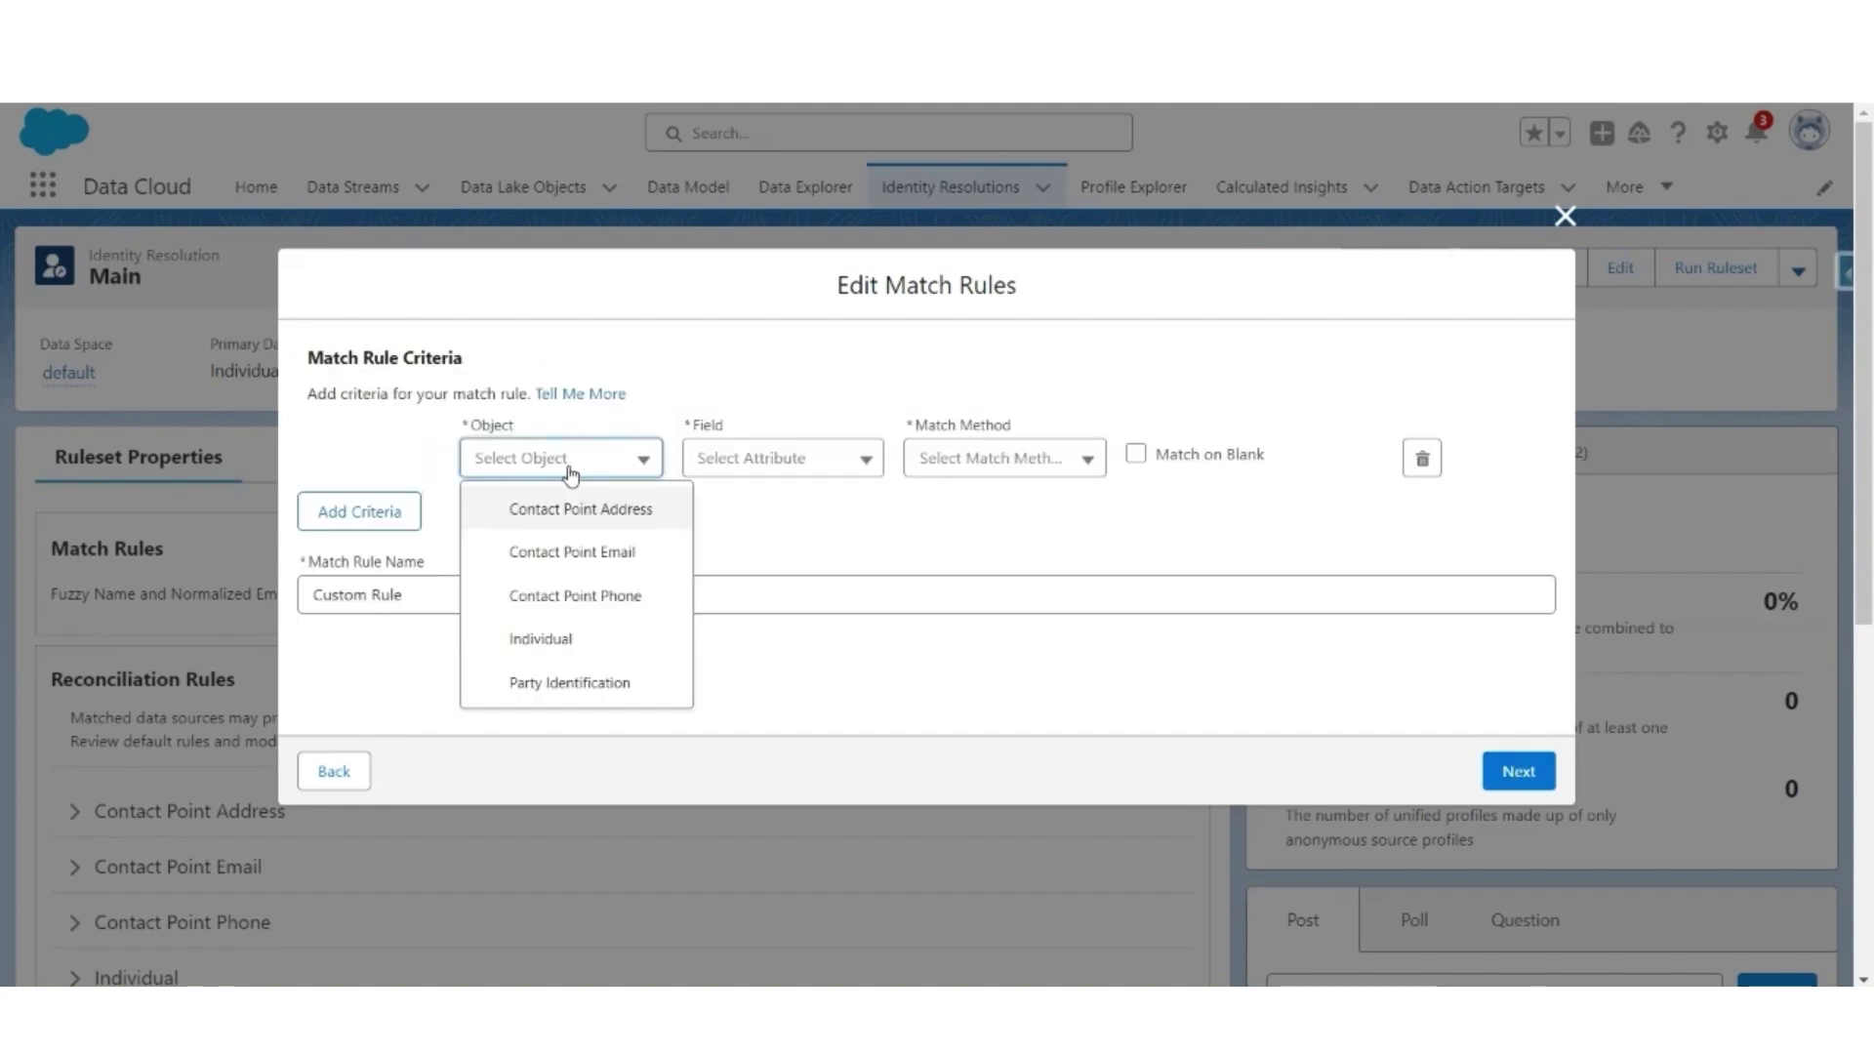
click(571, 684)
click(786, 463)
click(802, 508)
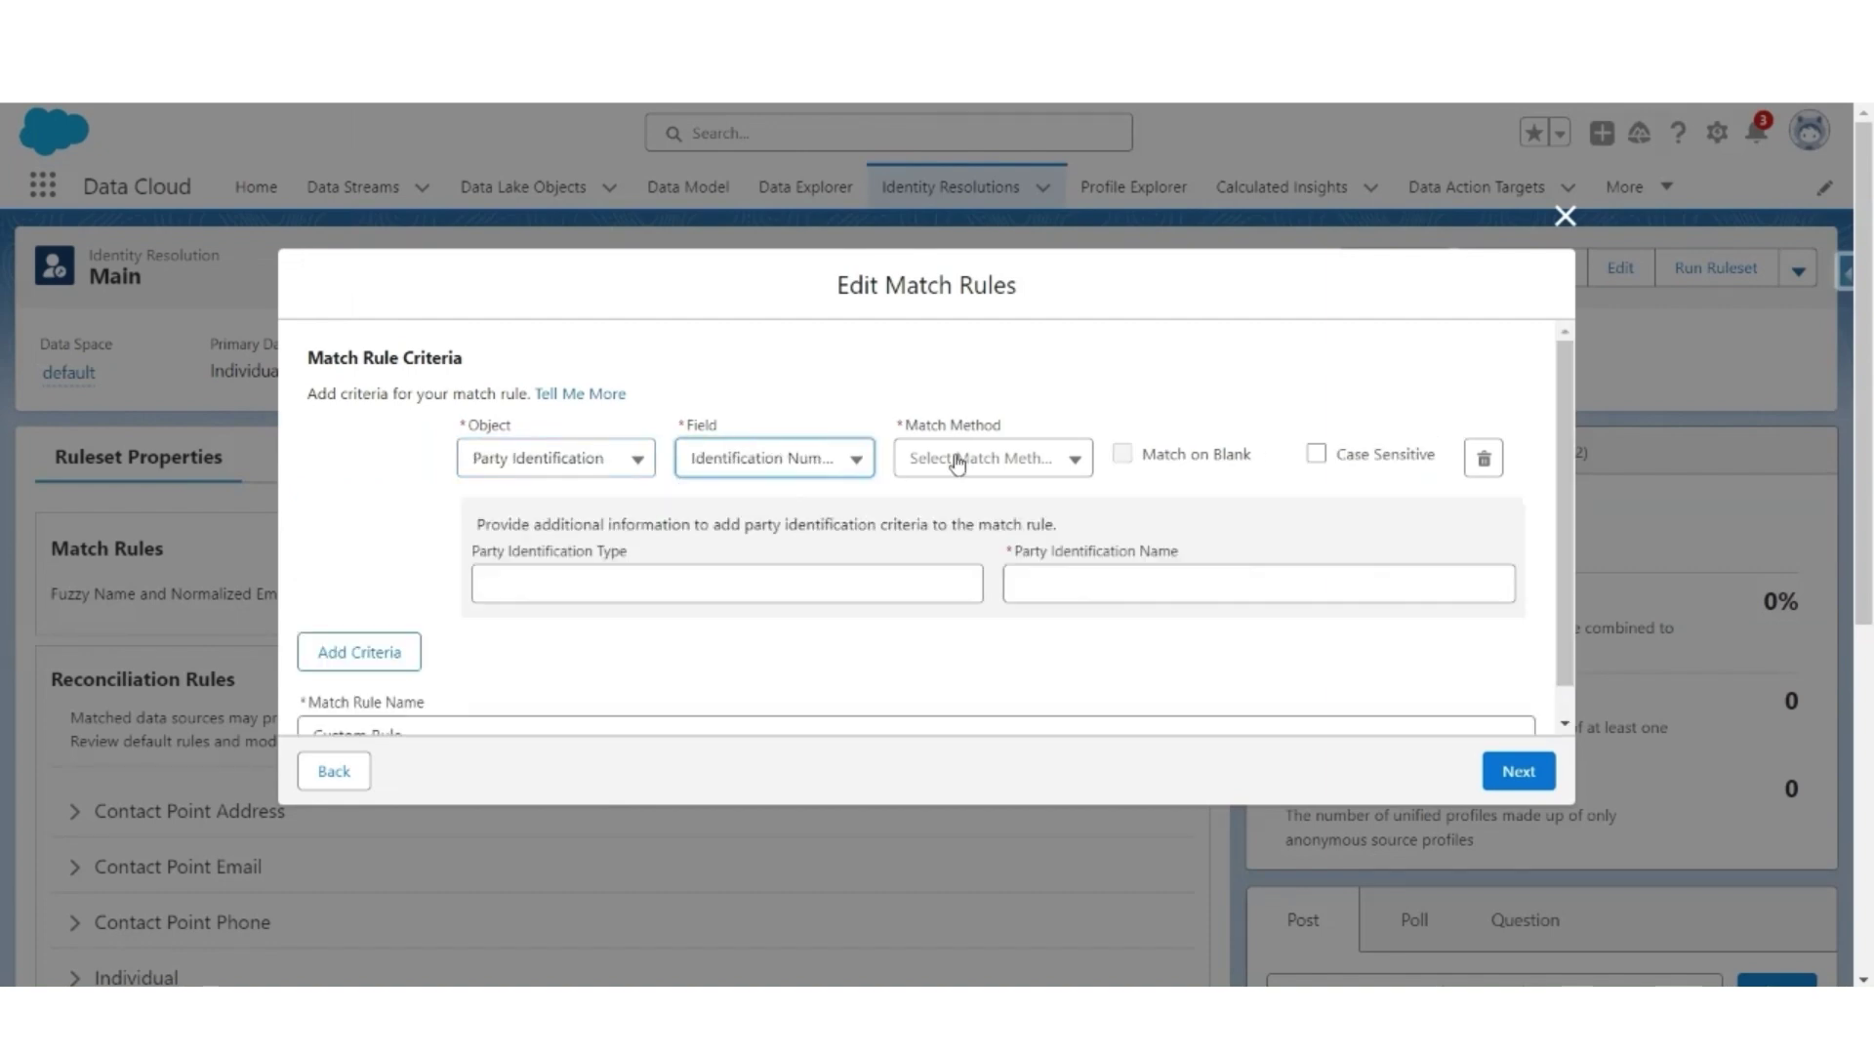
click(959, 461)
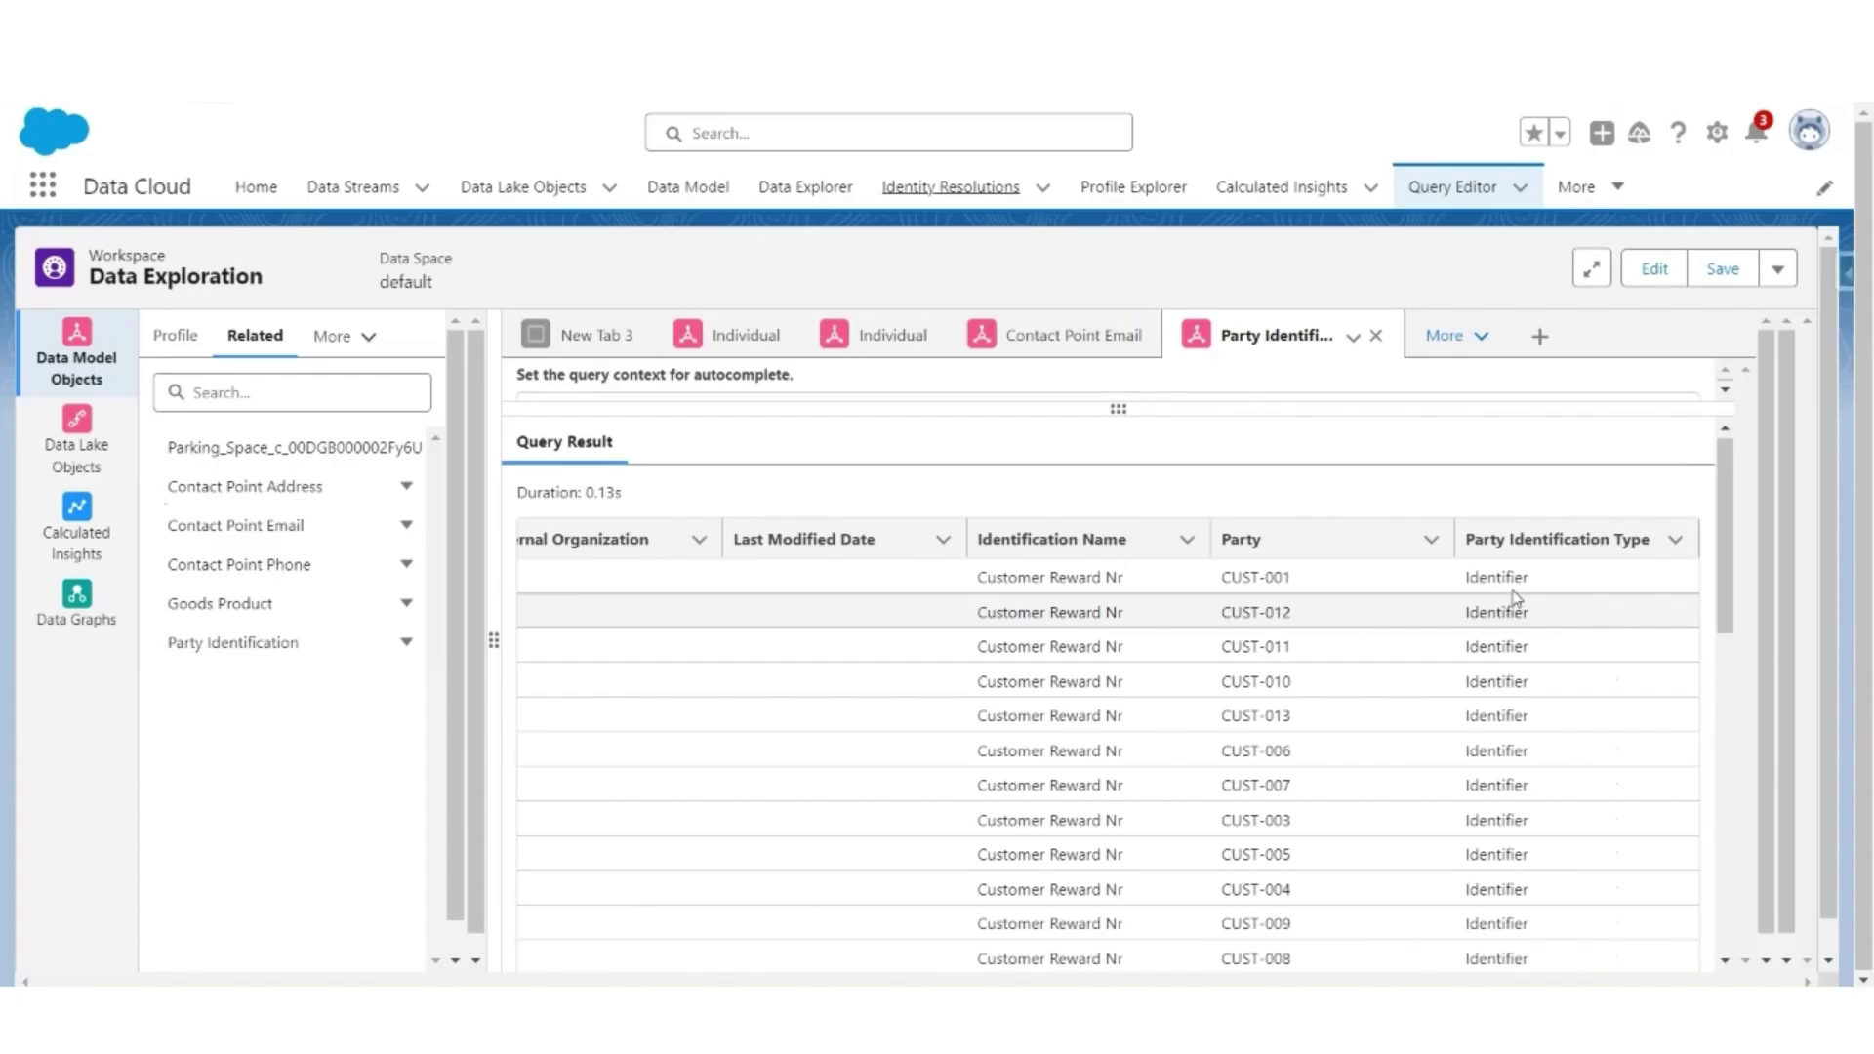
- Set type Identifier, name Customer Reward Nr, and call the rule 'Same Customer Reward Nr'
drag(1531, 577, 1455, 583)
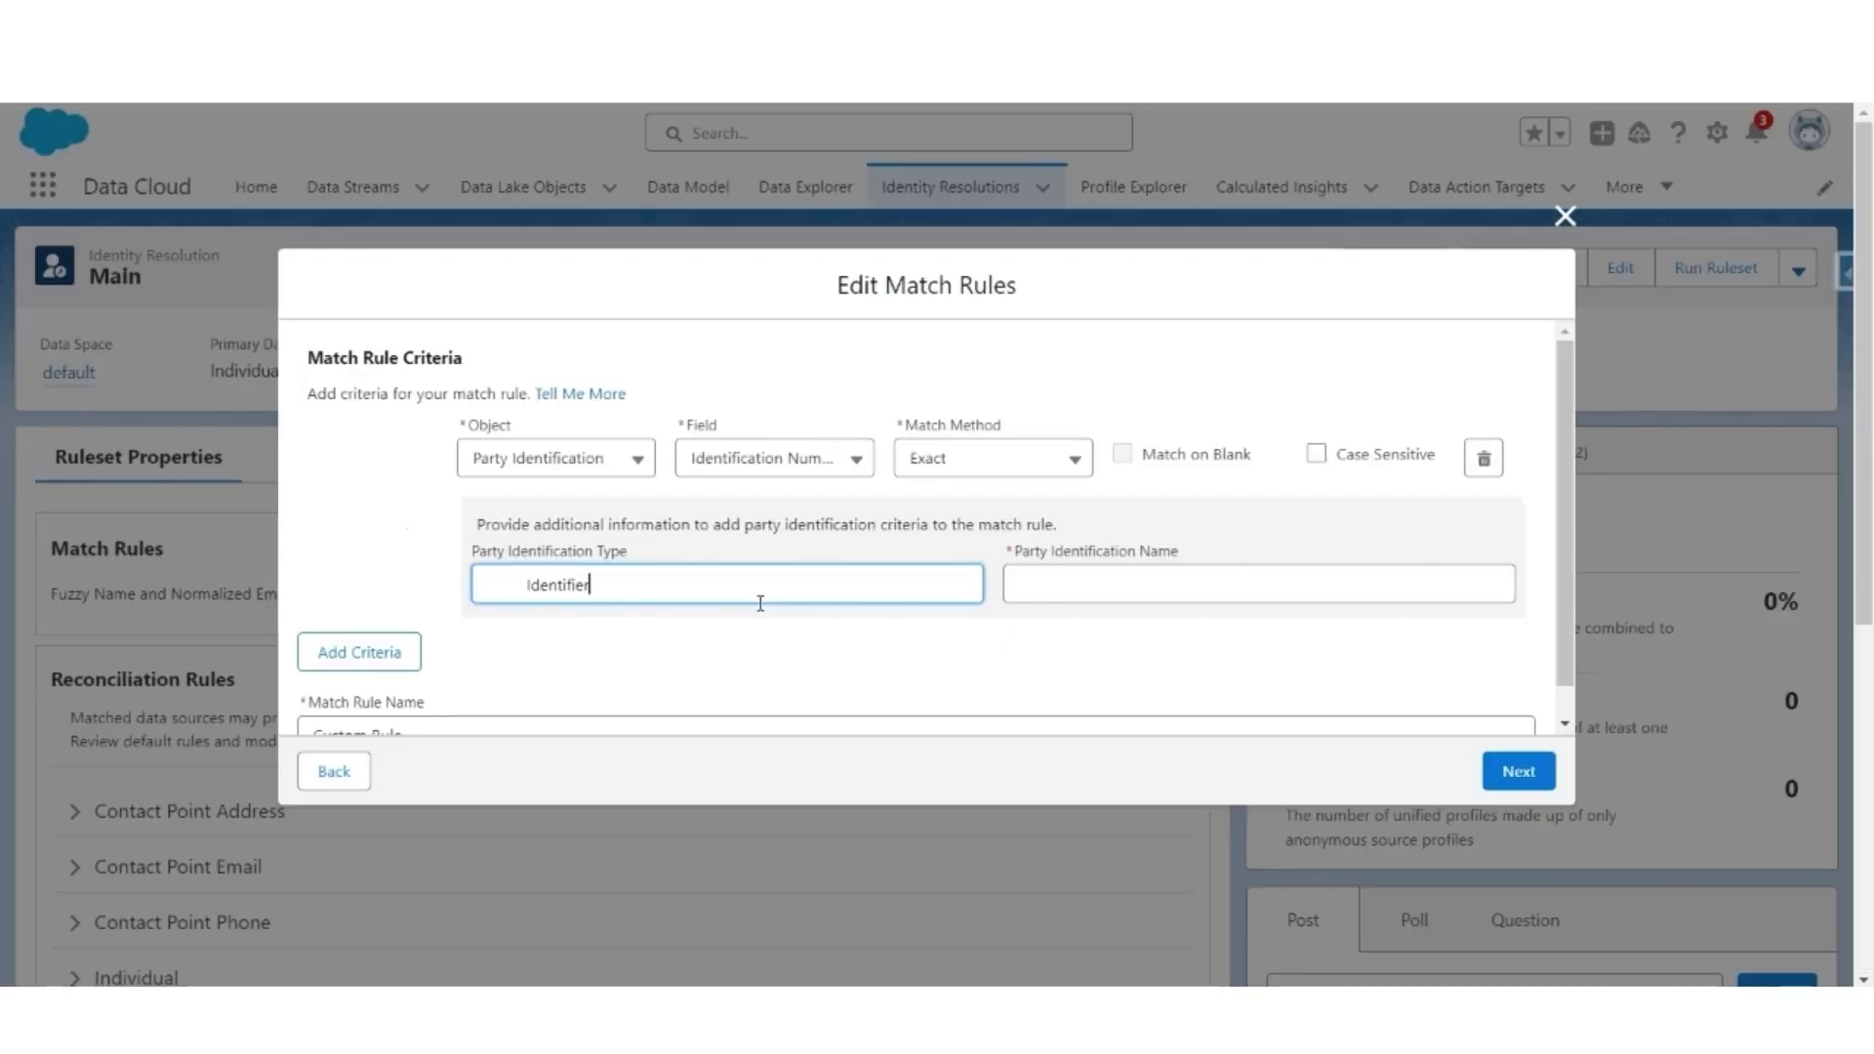
key(Home)
key(BackSpace)
click(1232, 576)
text(Customer Reward Nr)
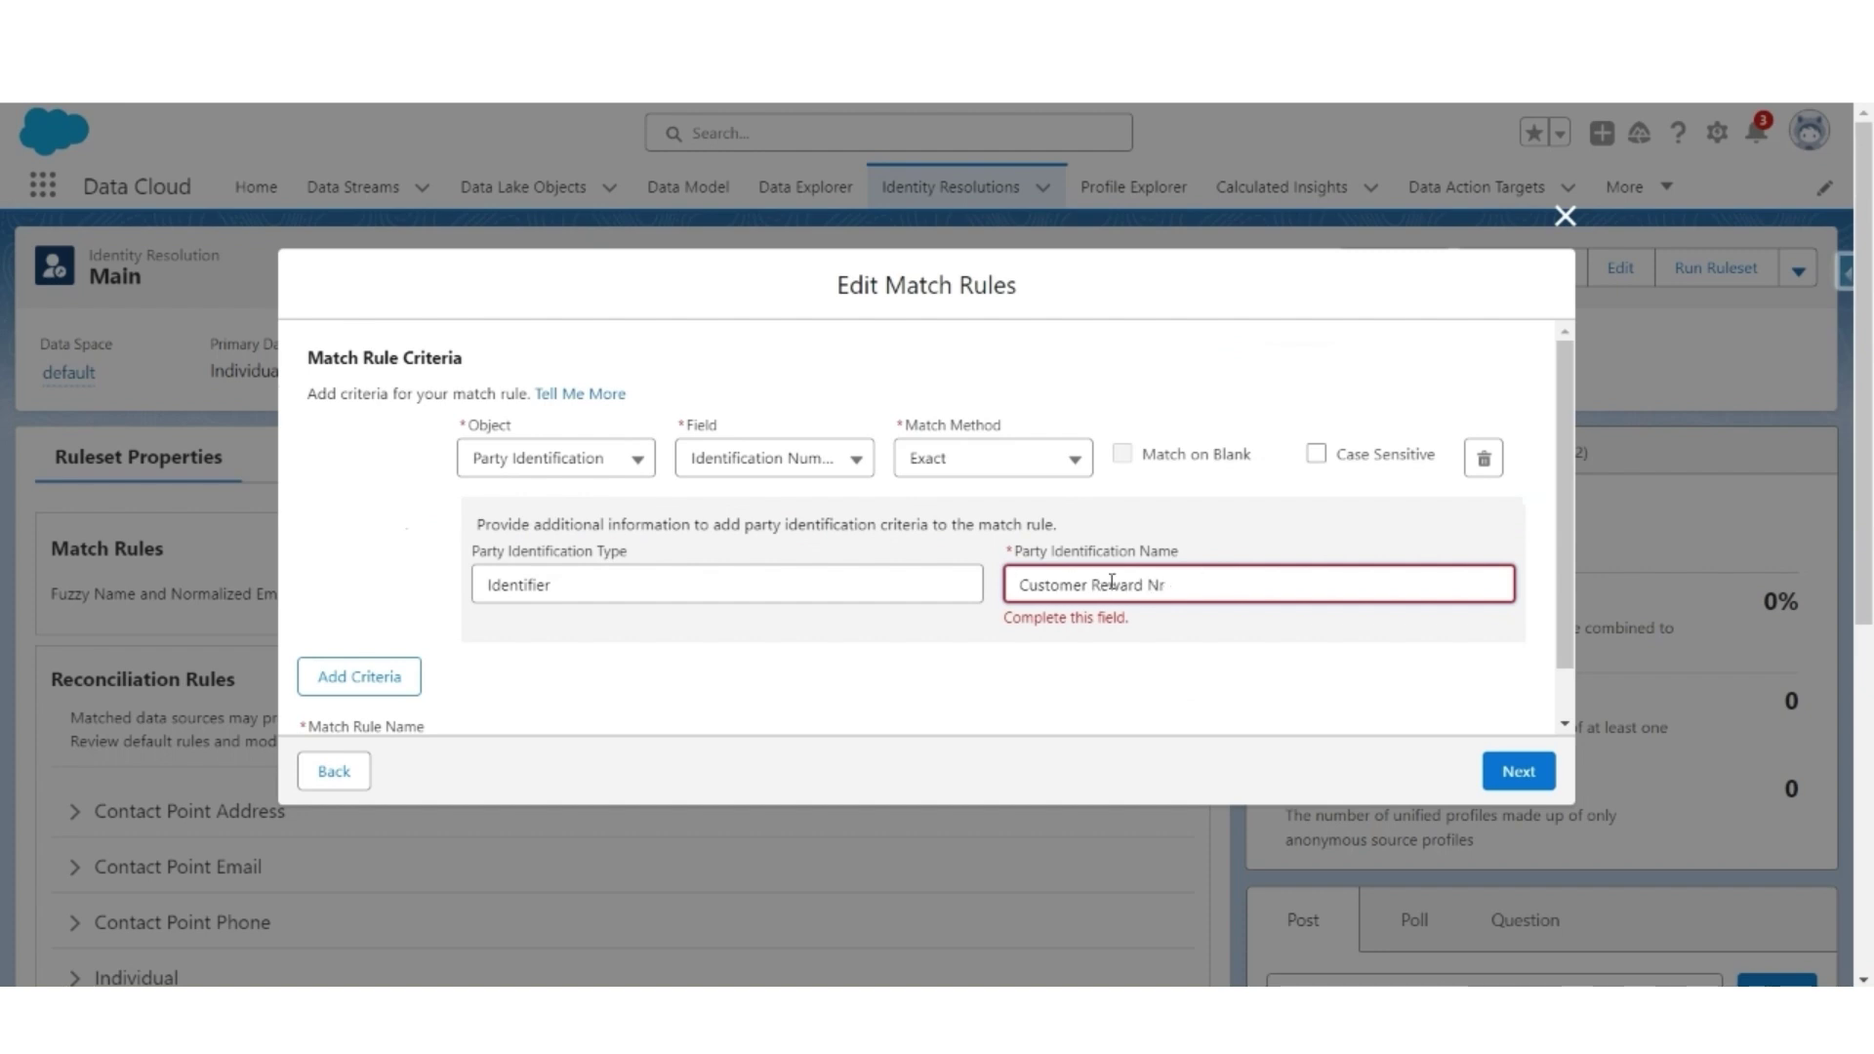
key(Tab)
key(Tab)
text(Same)
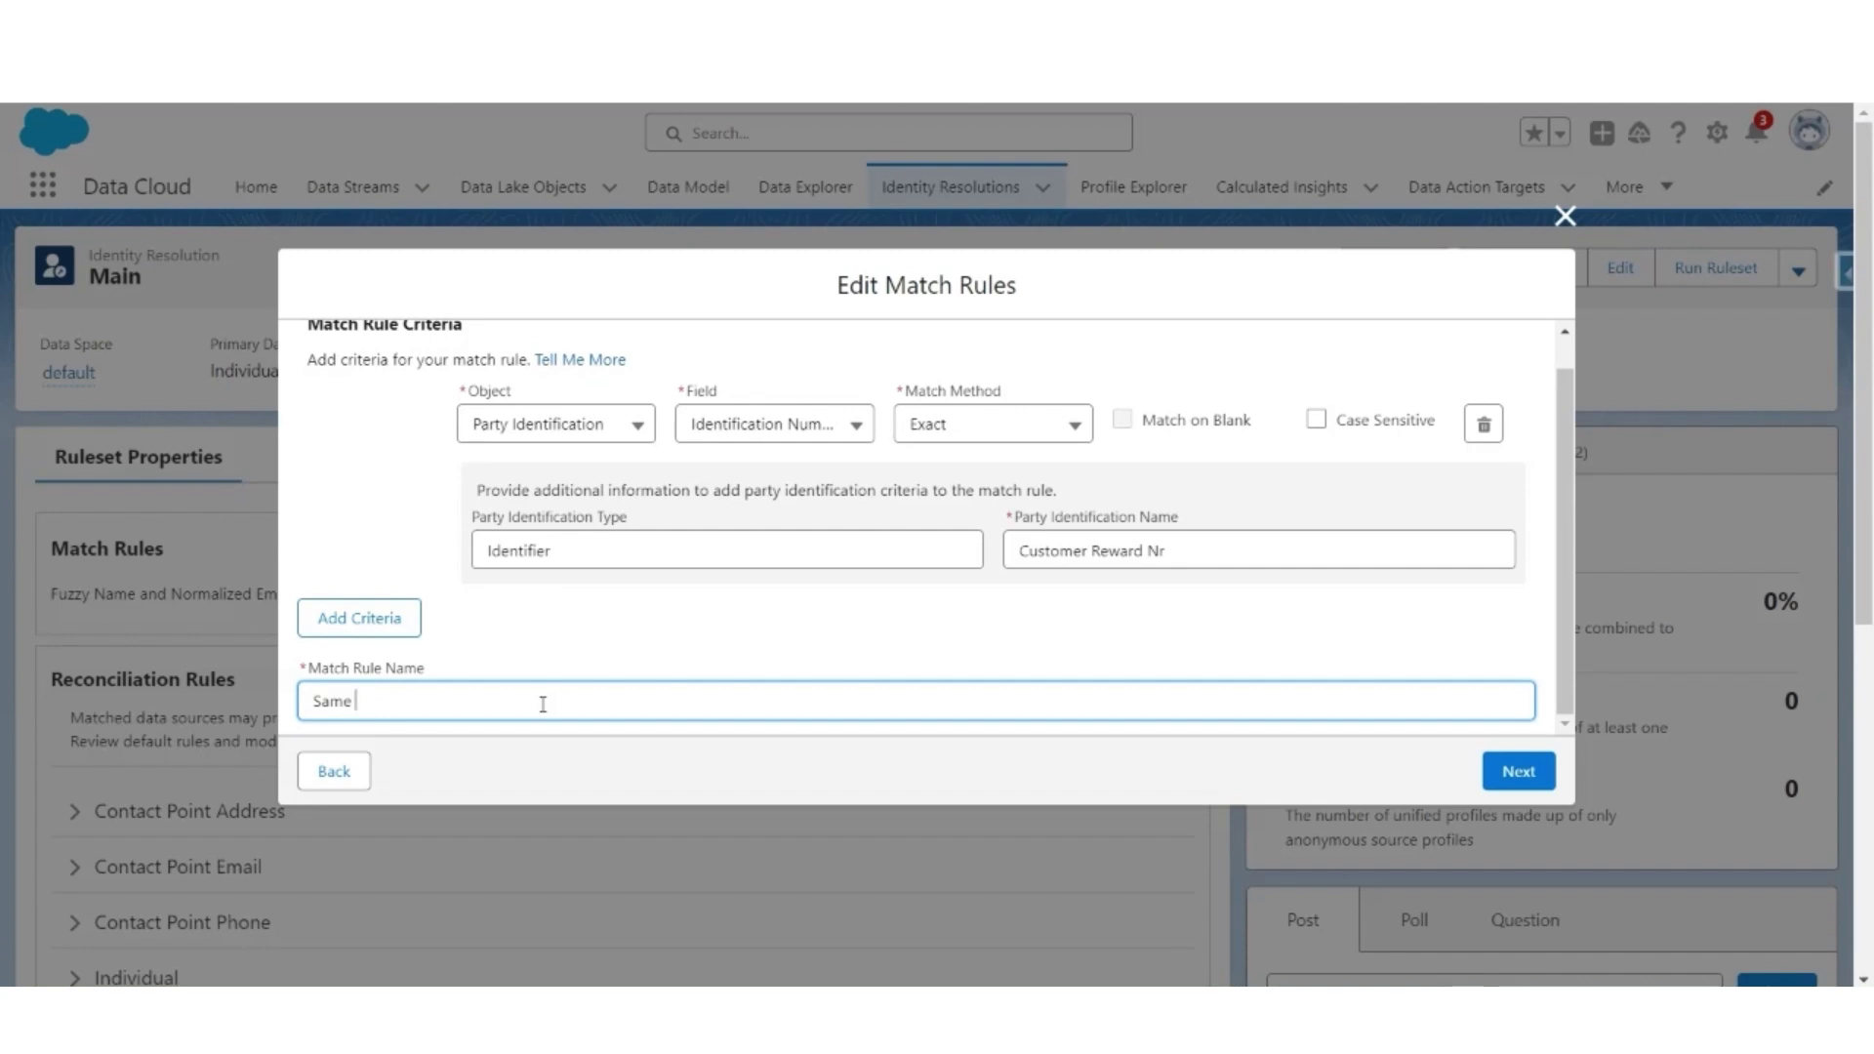
text(Customer Reward Nr)
click(1531, 781)
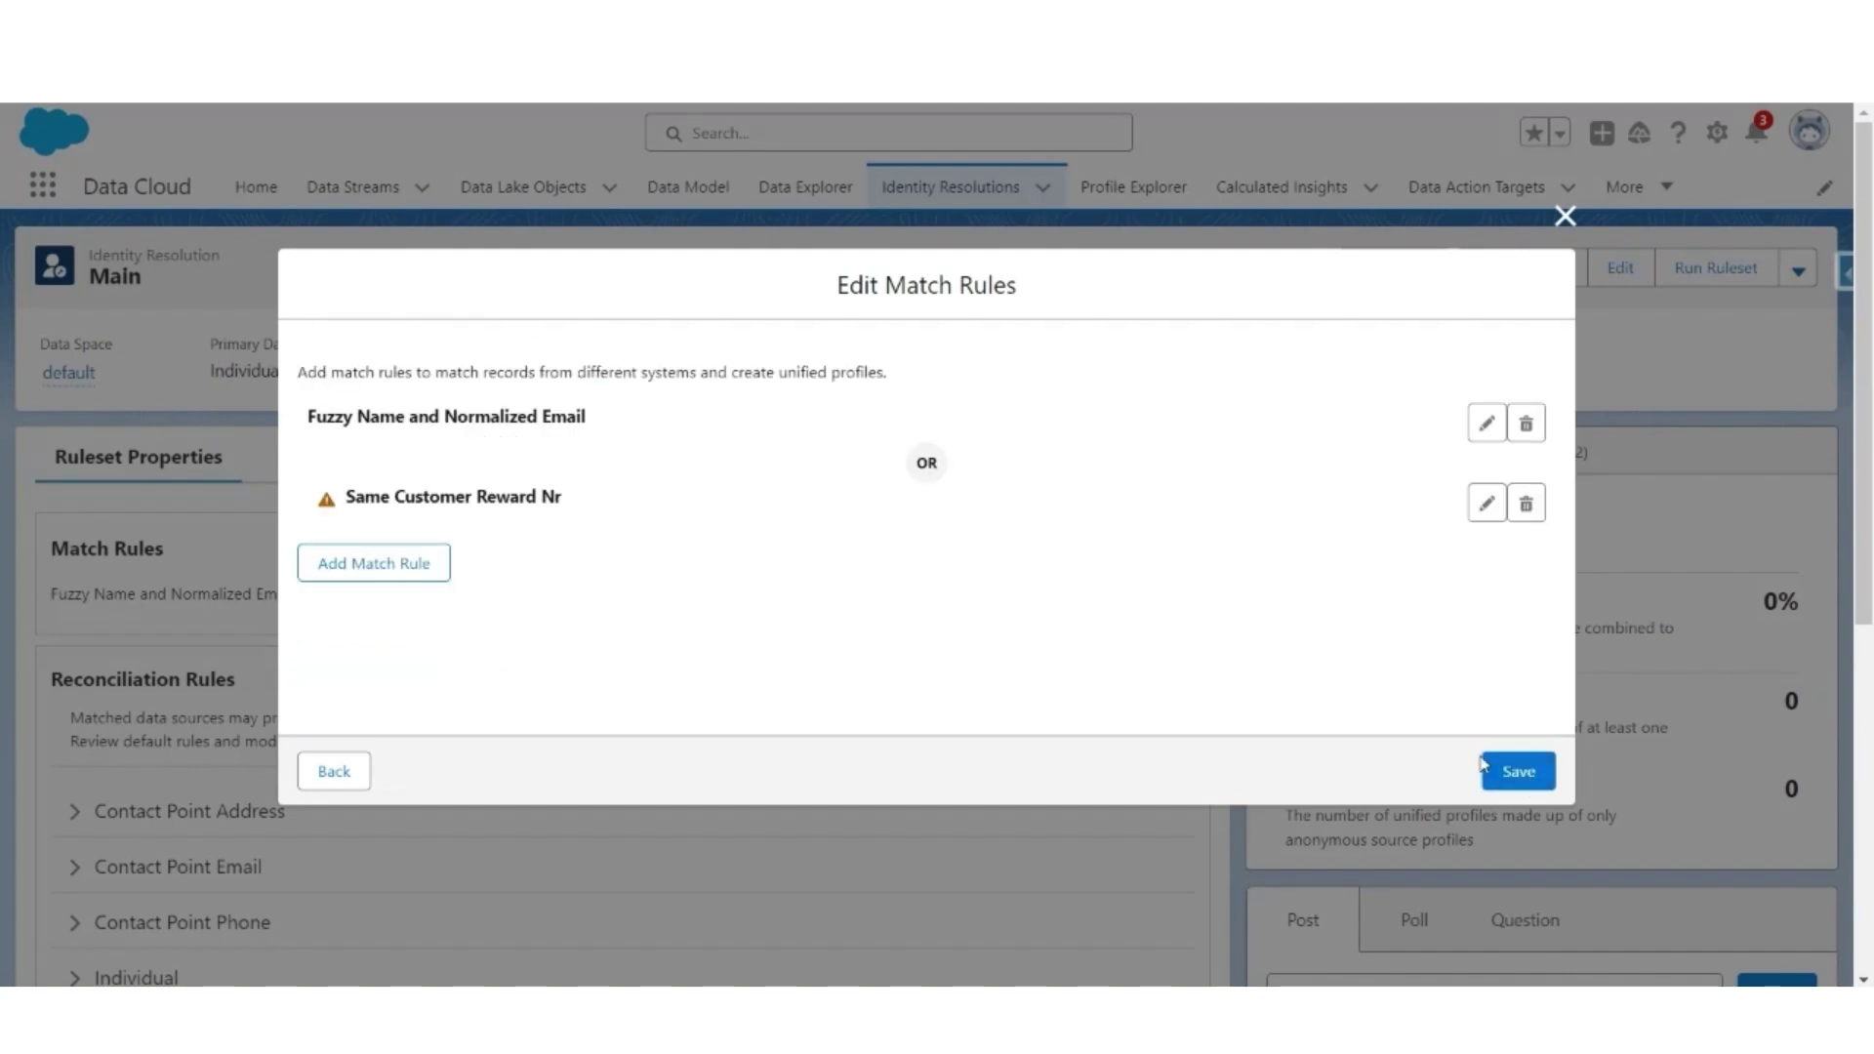
- Add a third custom rule matching Party Identification's Identification Number with Exact method
click(374, 563)
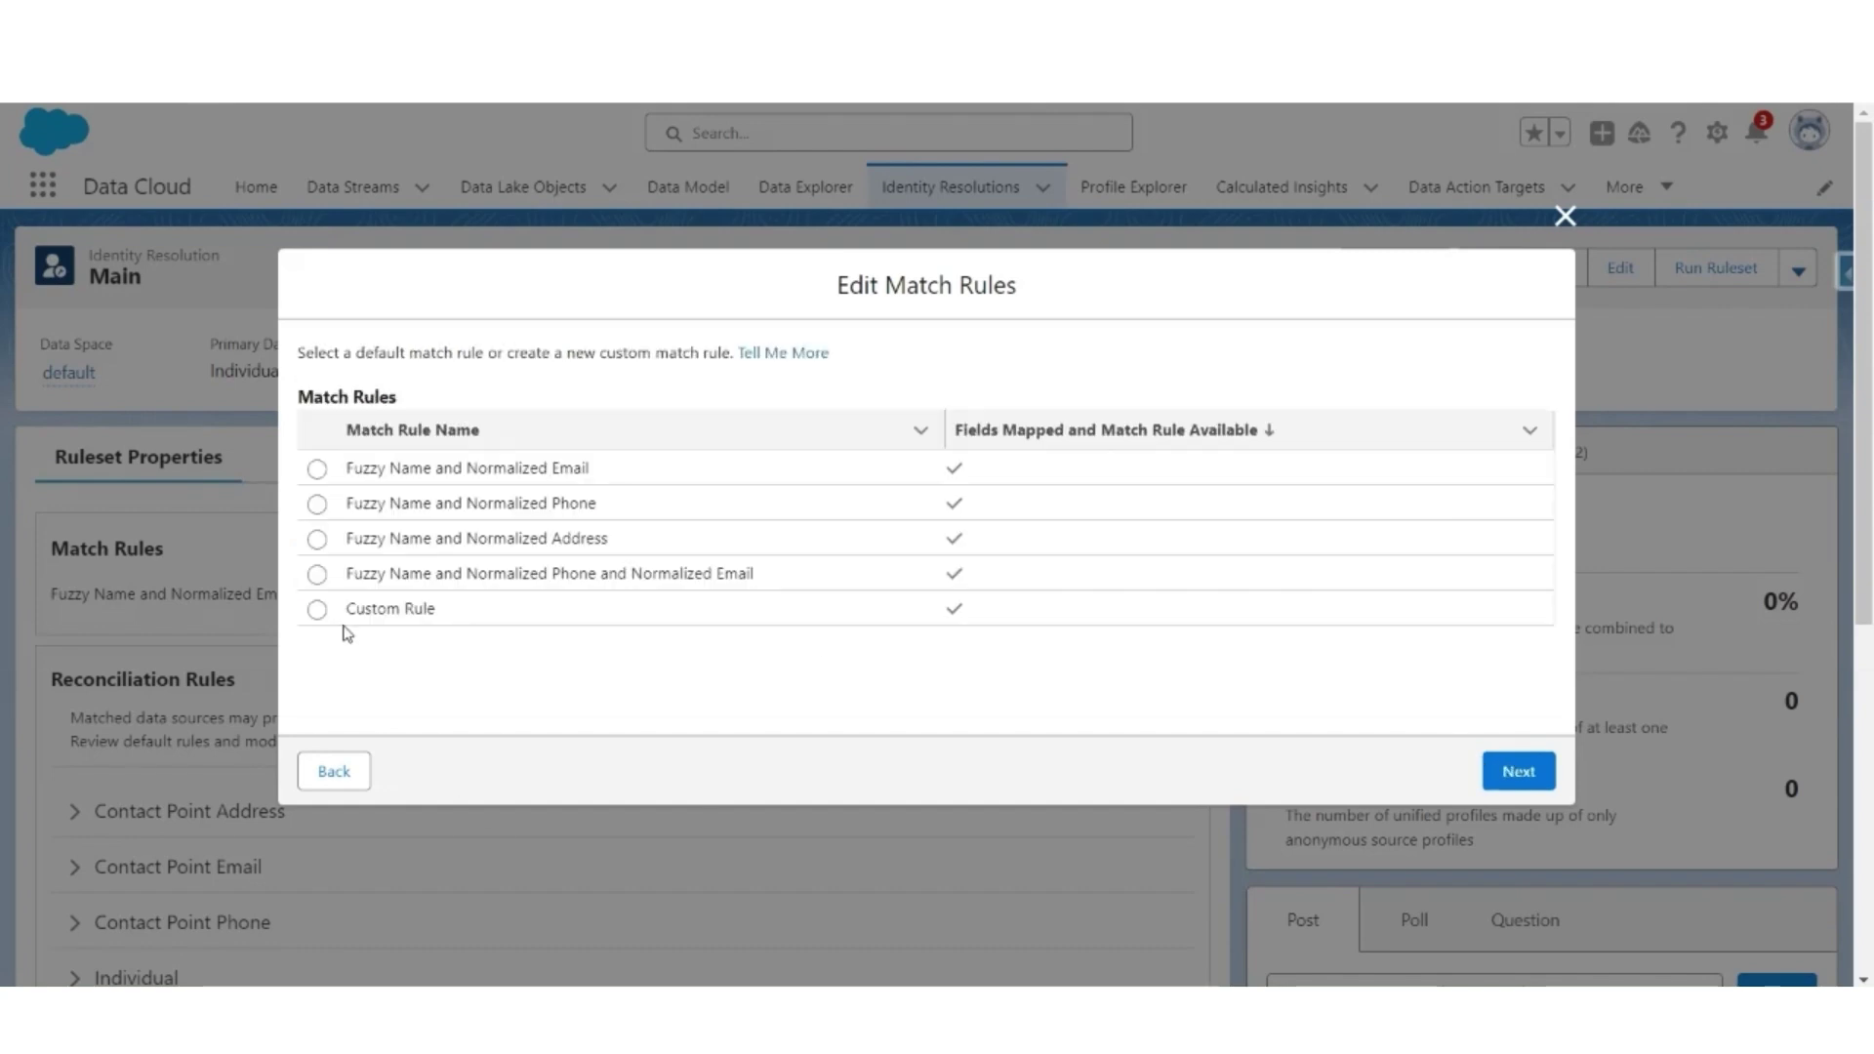
click(327, 612)
click(573, 466)
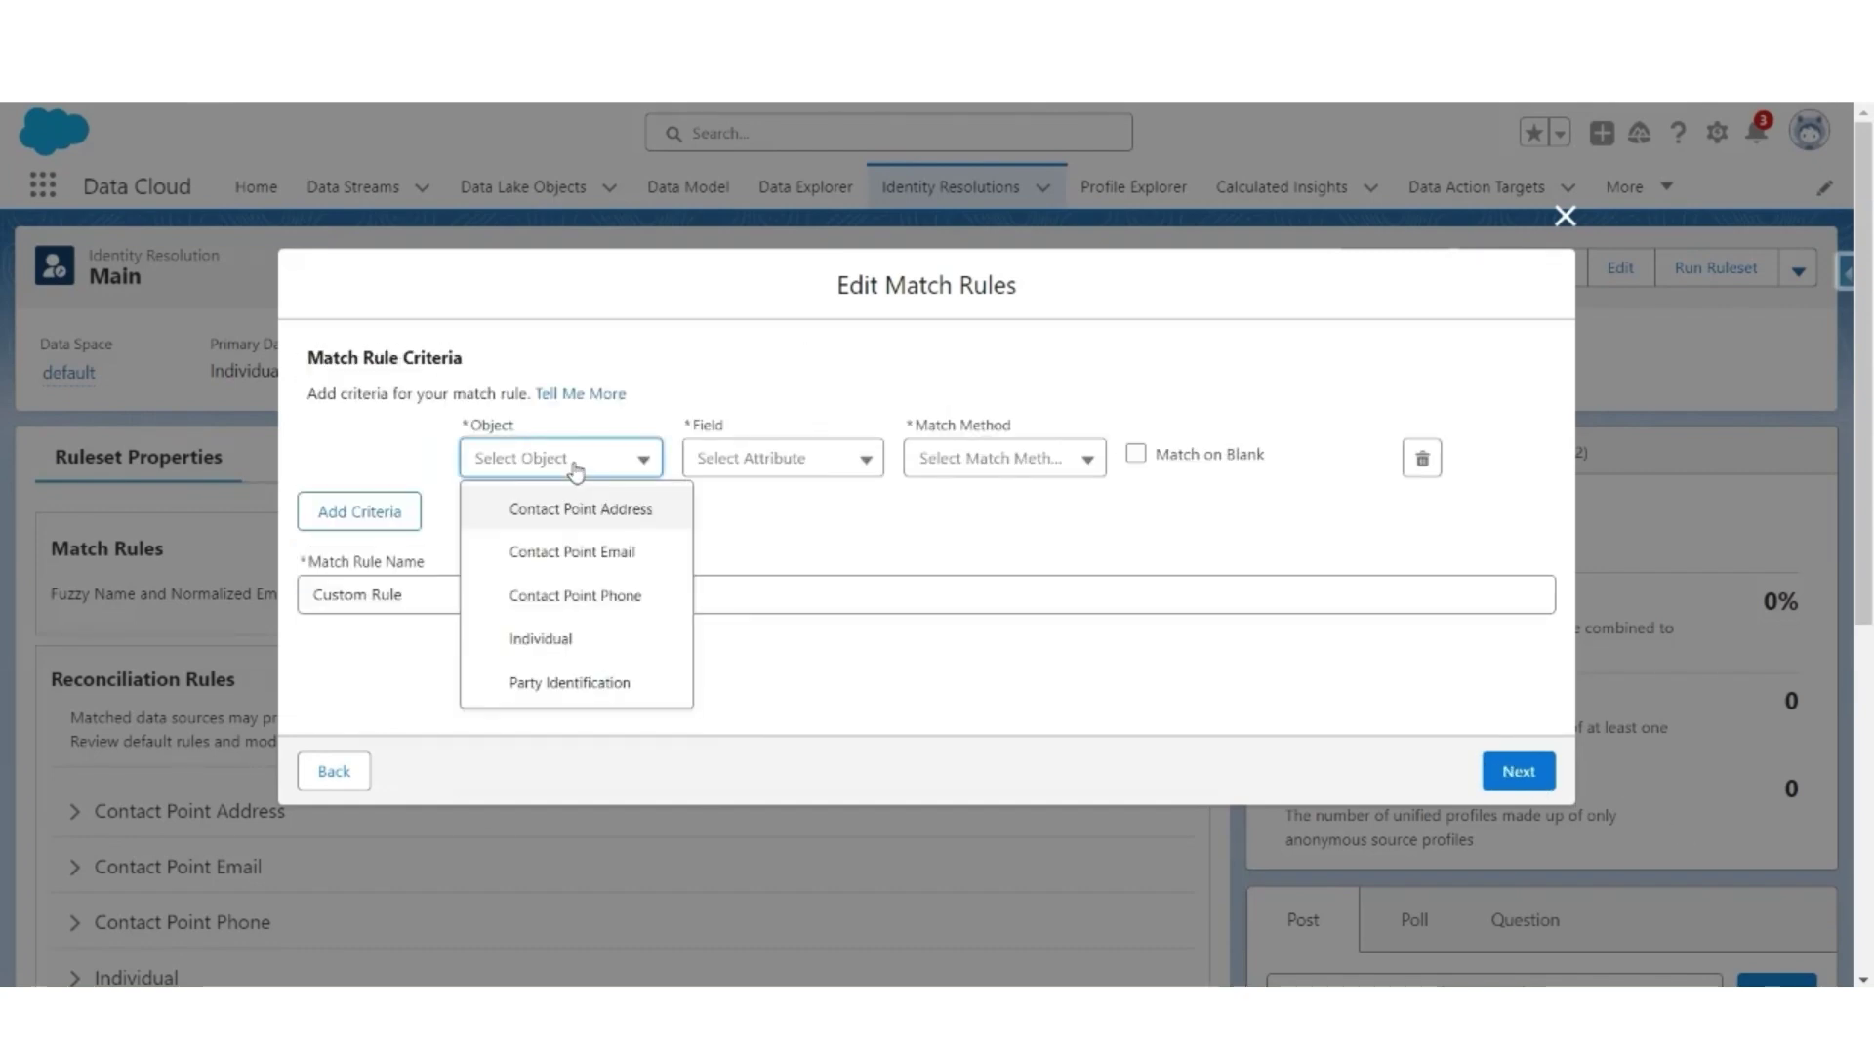
click(582, 678)
click(785, 459)
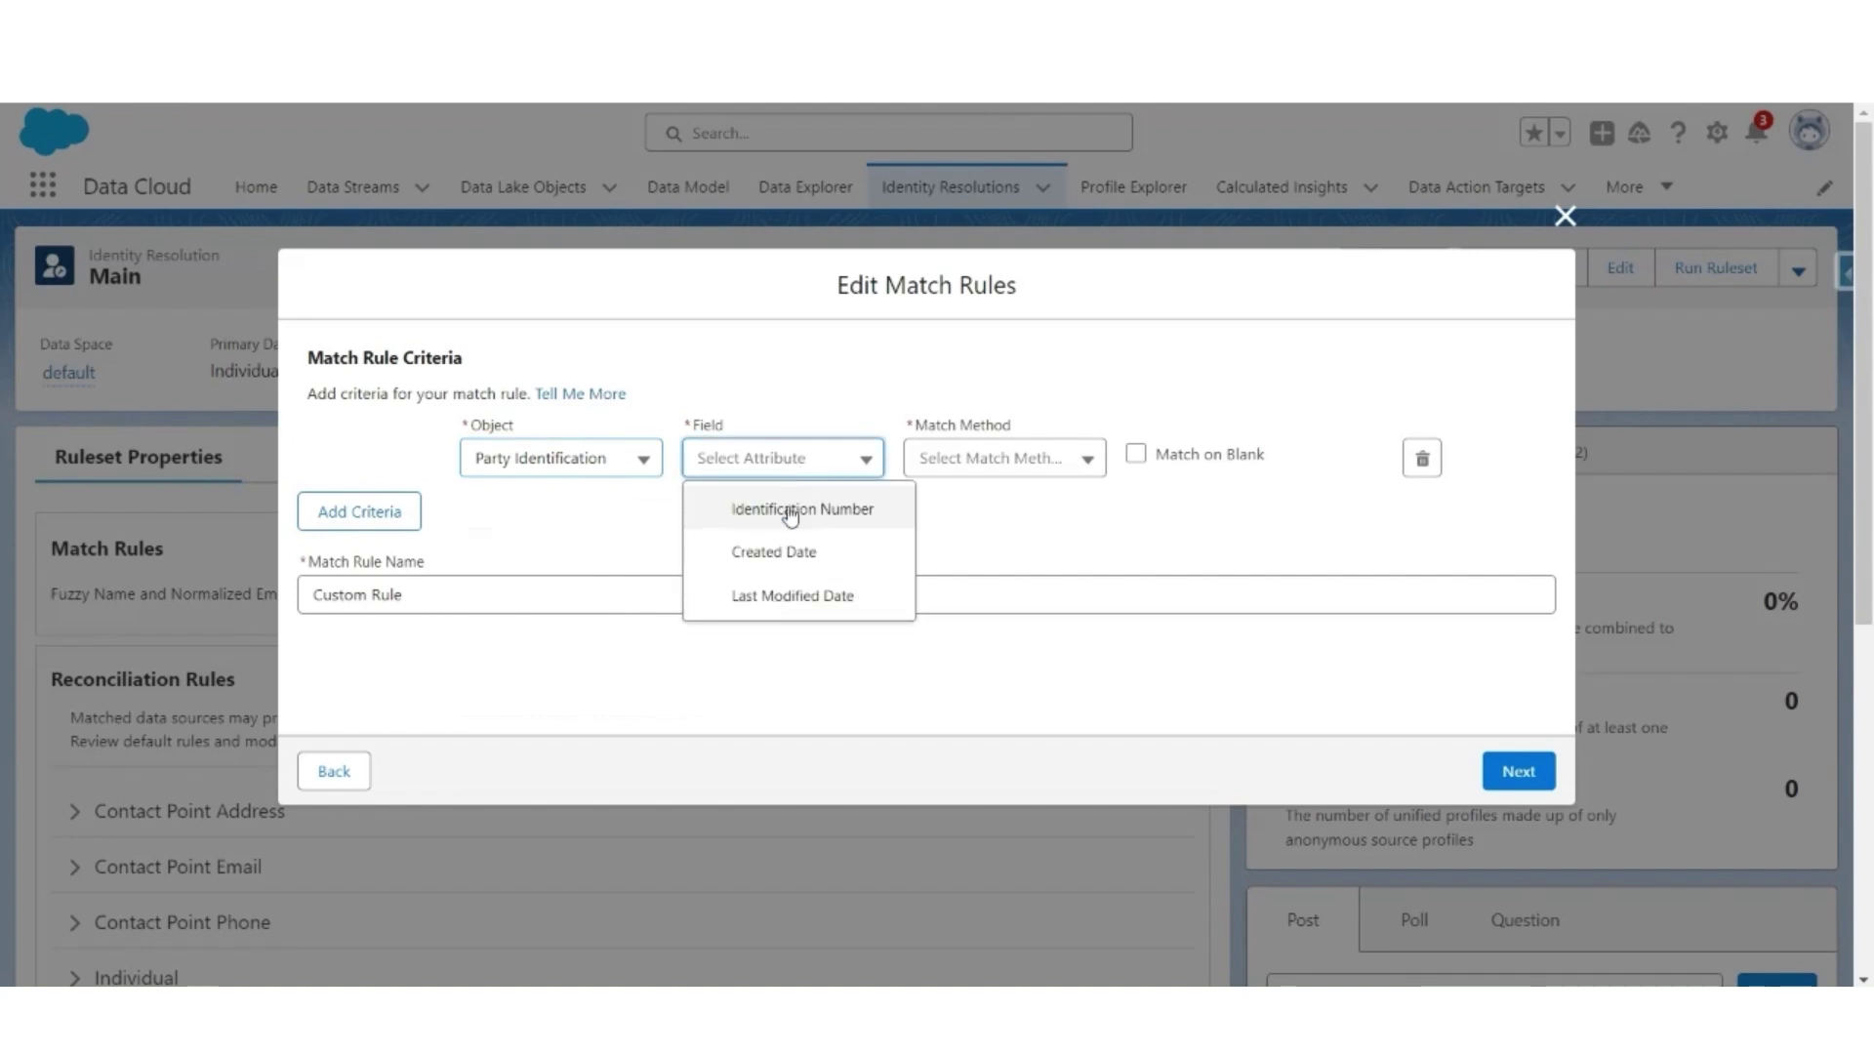
click(790, 509)
click(975, 455)
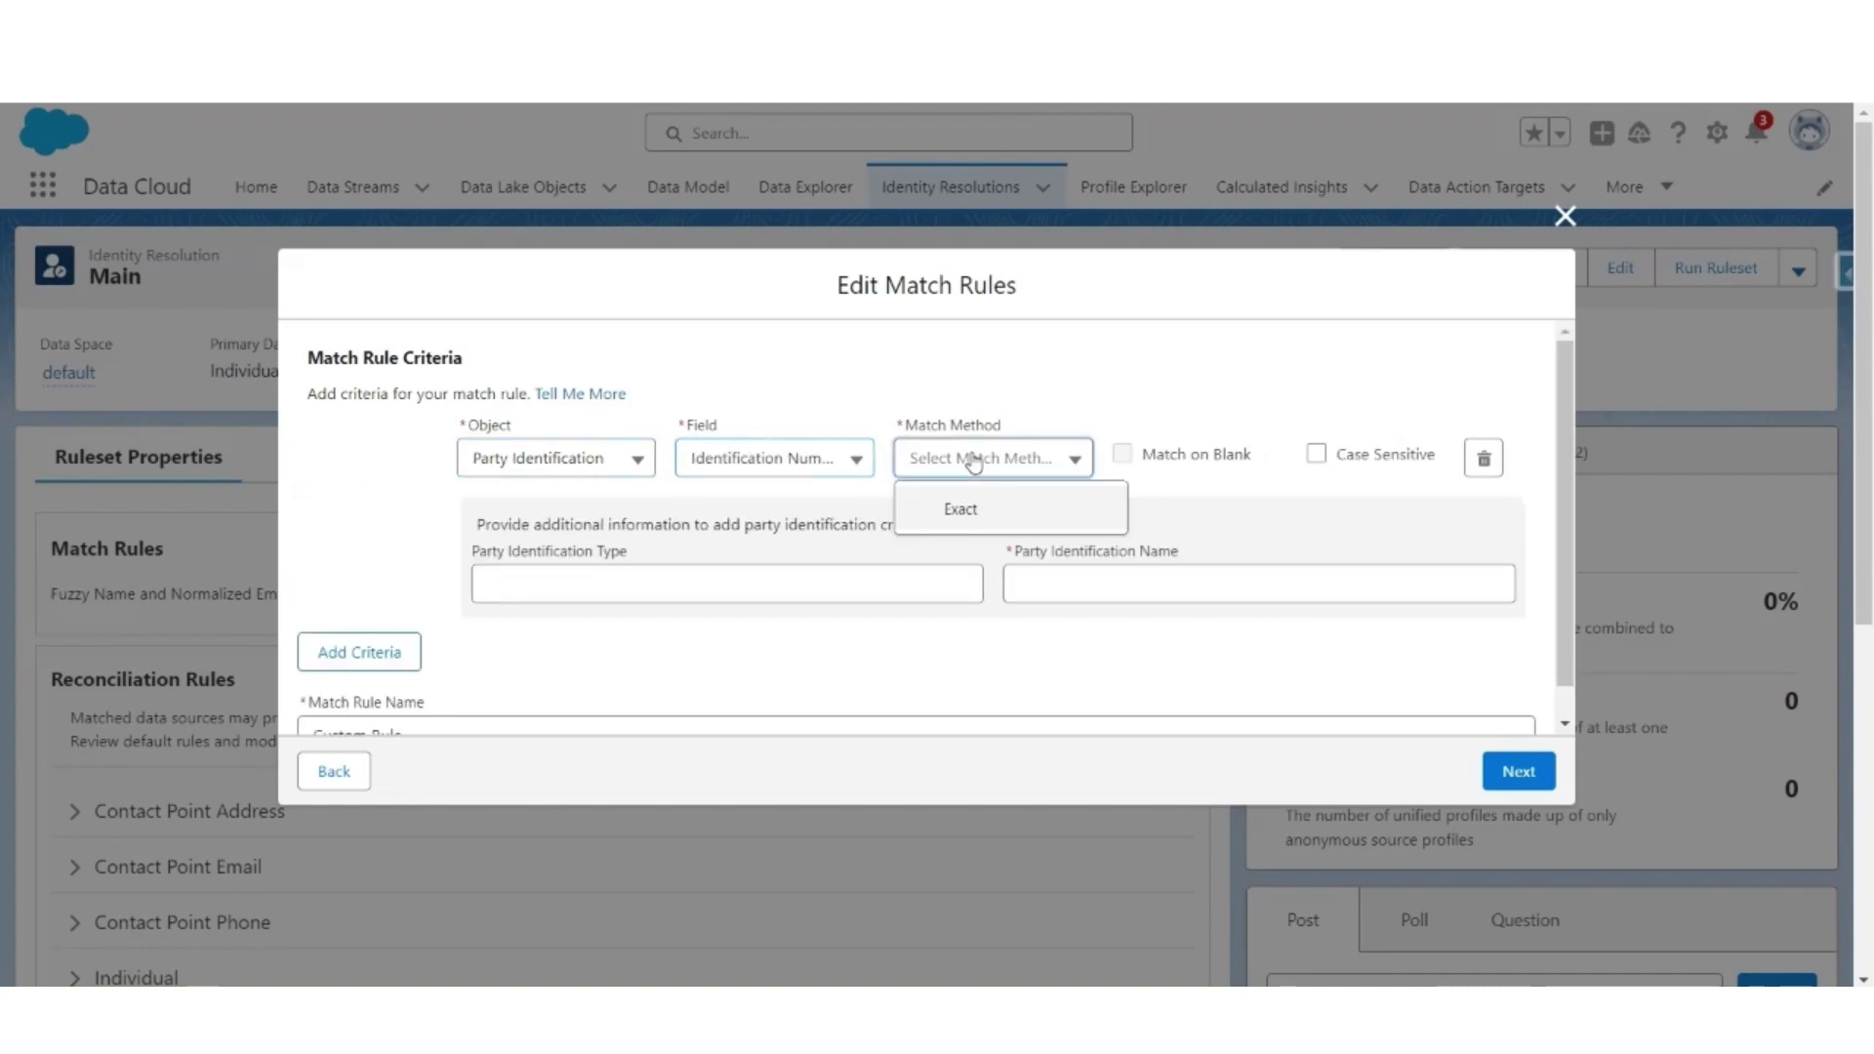
click(954, 508)
- Set type Identifier, name Passport Nr, call the rule 'Same Passport Nr', and save the rules
click(565, 582)
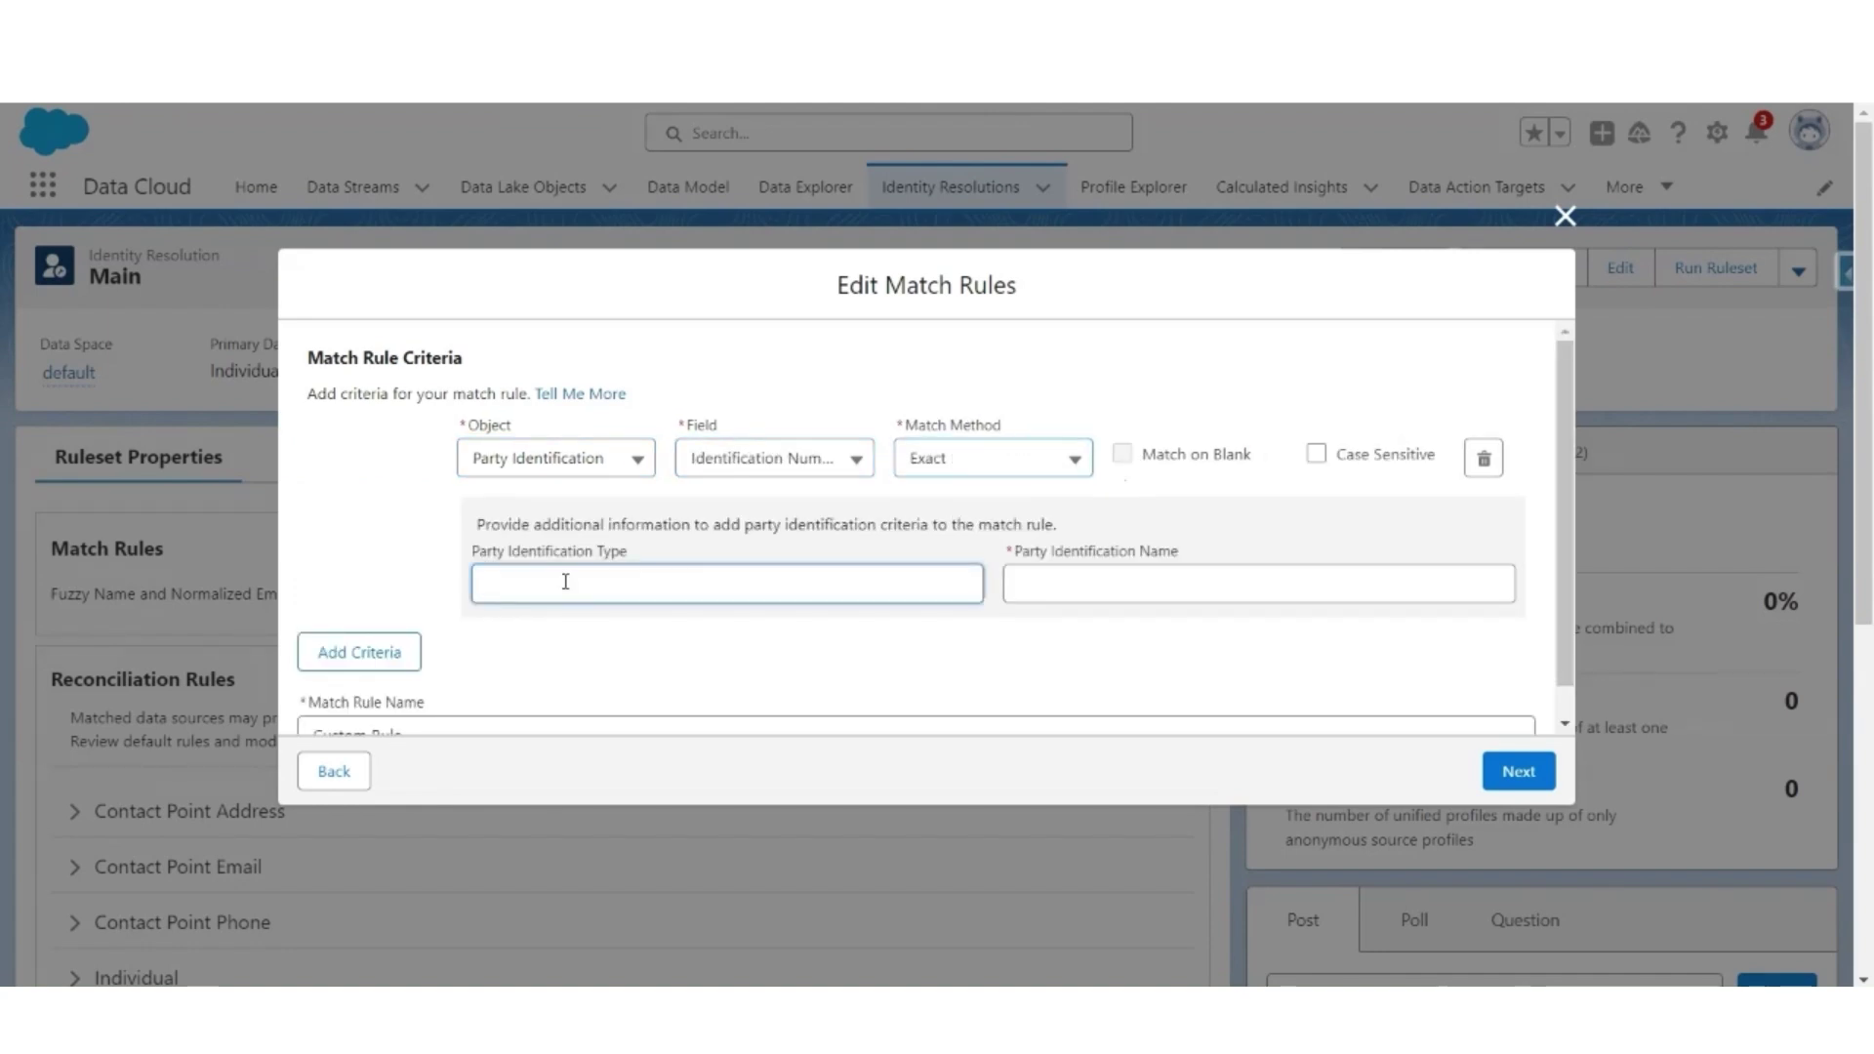
text(Identifier)
key(Tab)
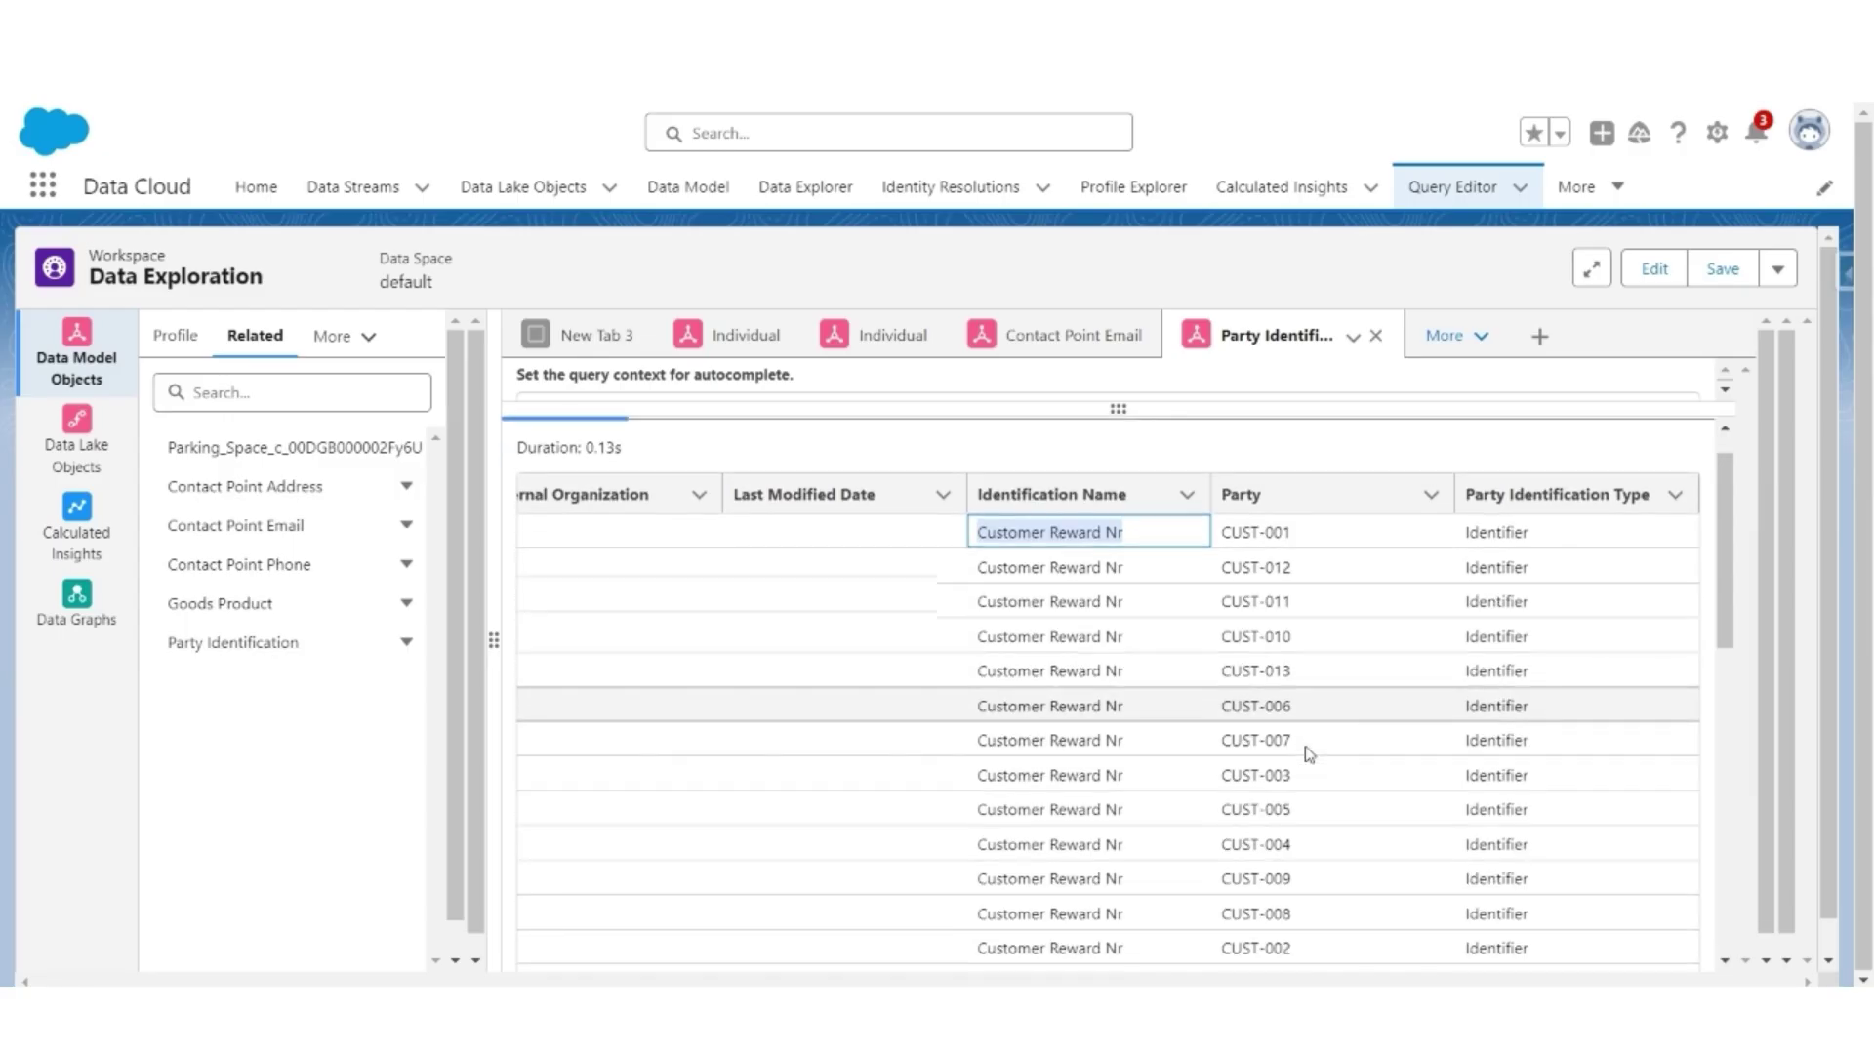
scroll(1310, 753, down, 5)
drag(1082, 543, 982, 547)
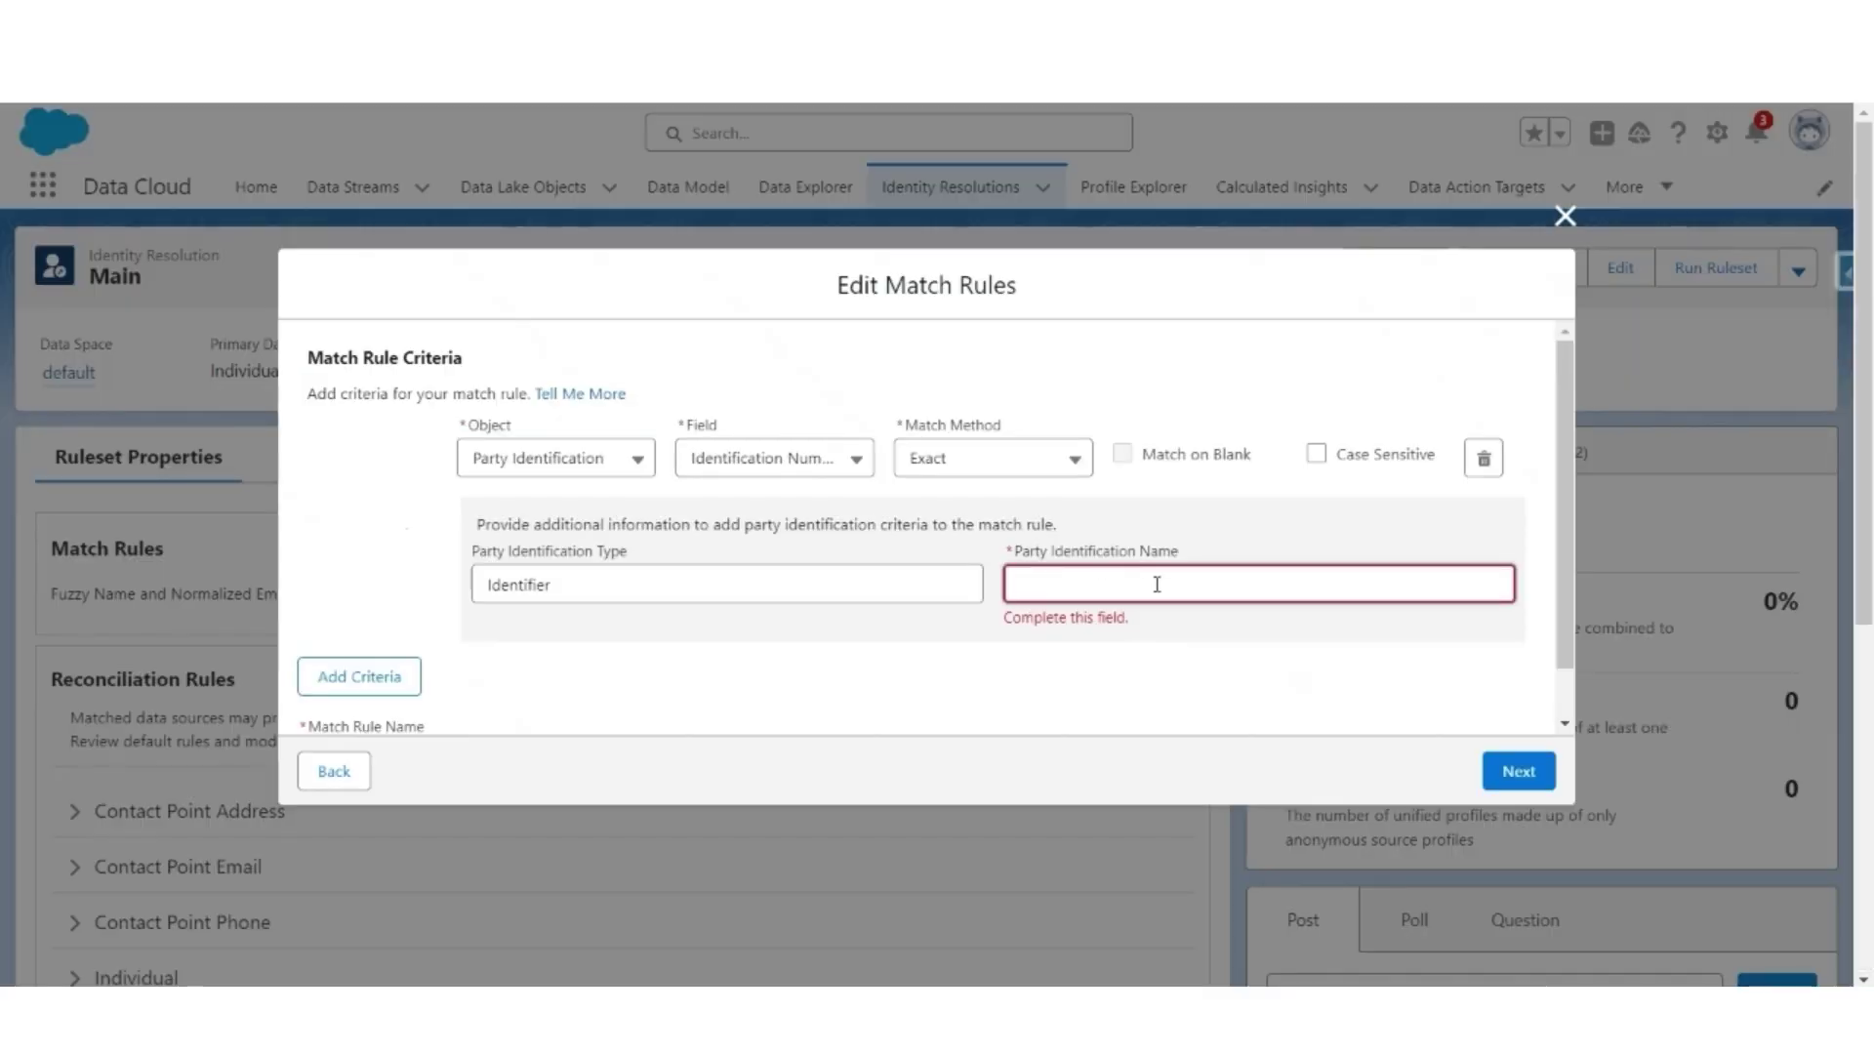
text(Passport Nr)
click(1018, 586)
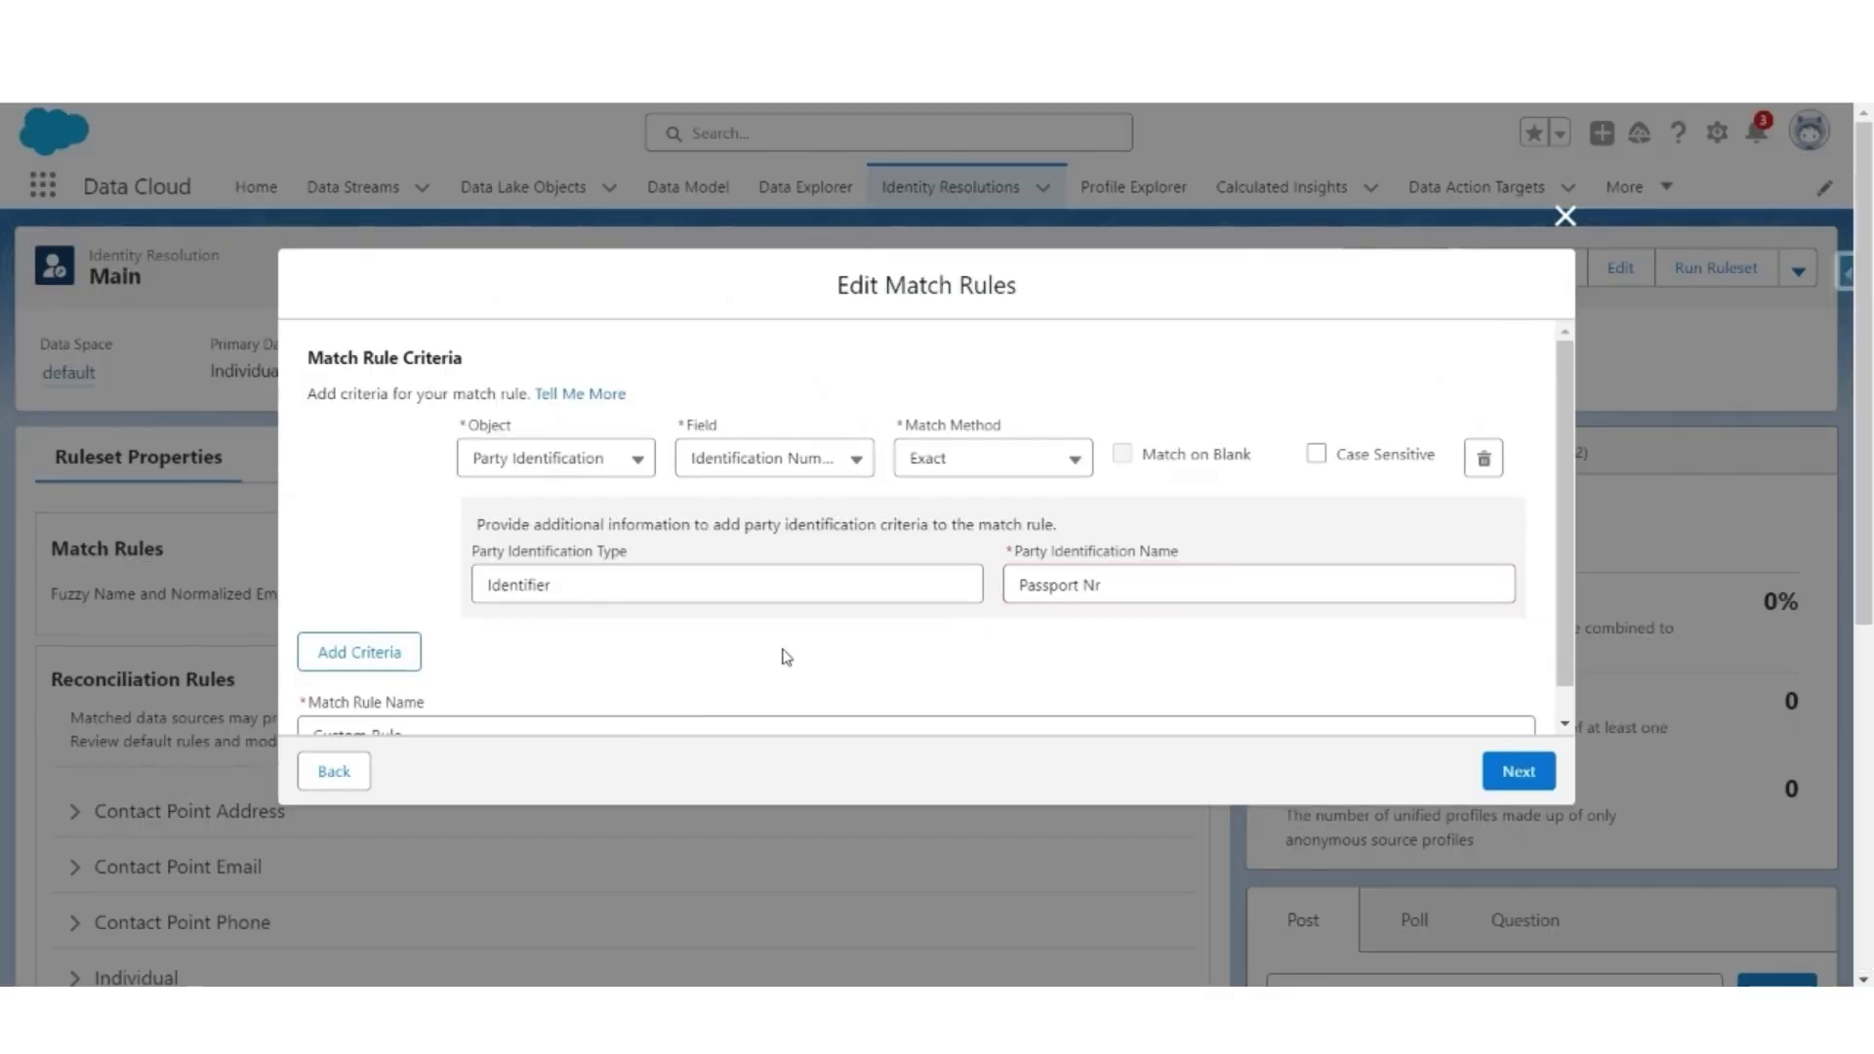
scroll(782, 657, down, 1)
click(489, 695)
triple_click(452, 715)
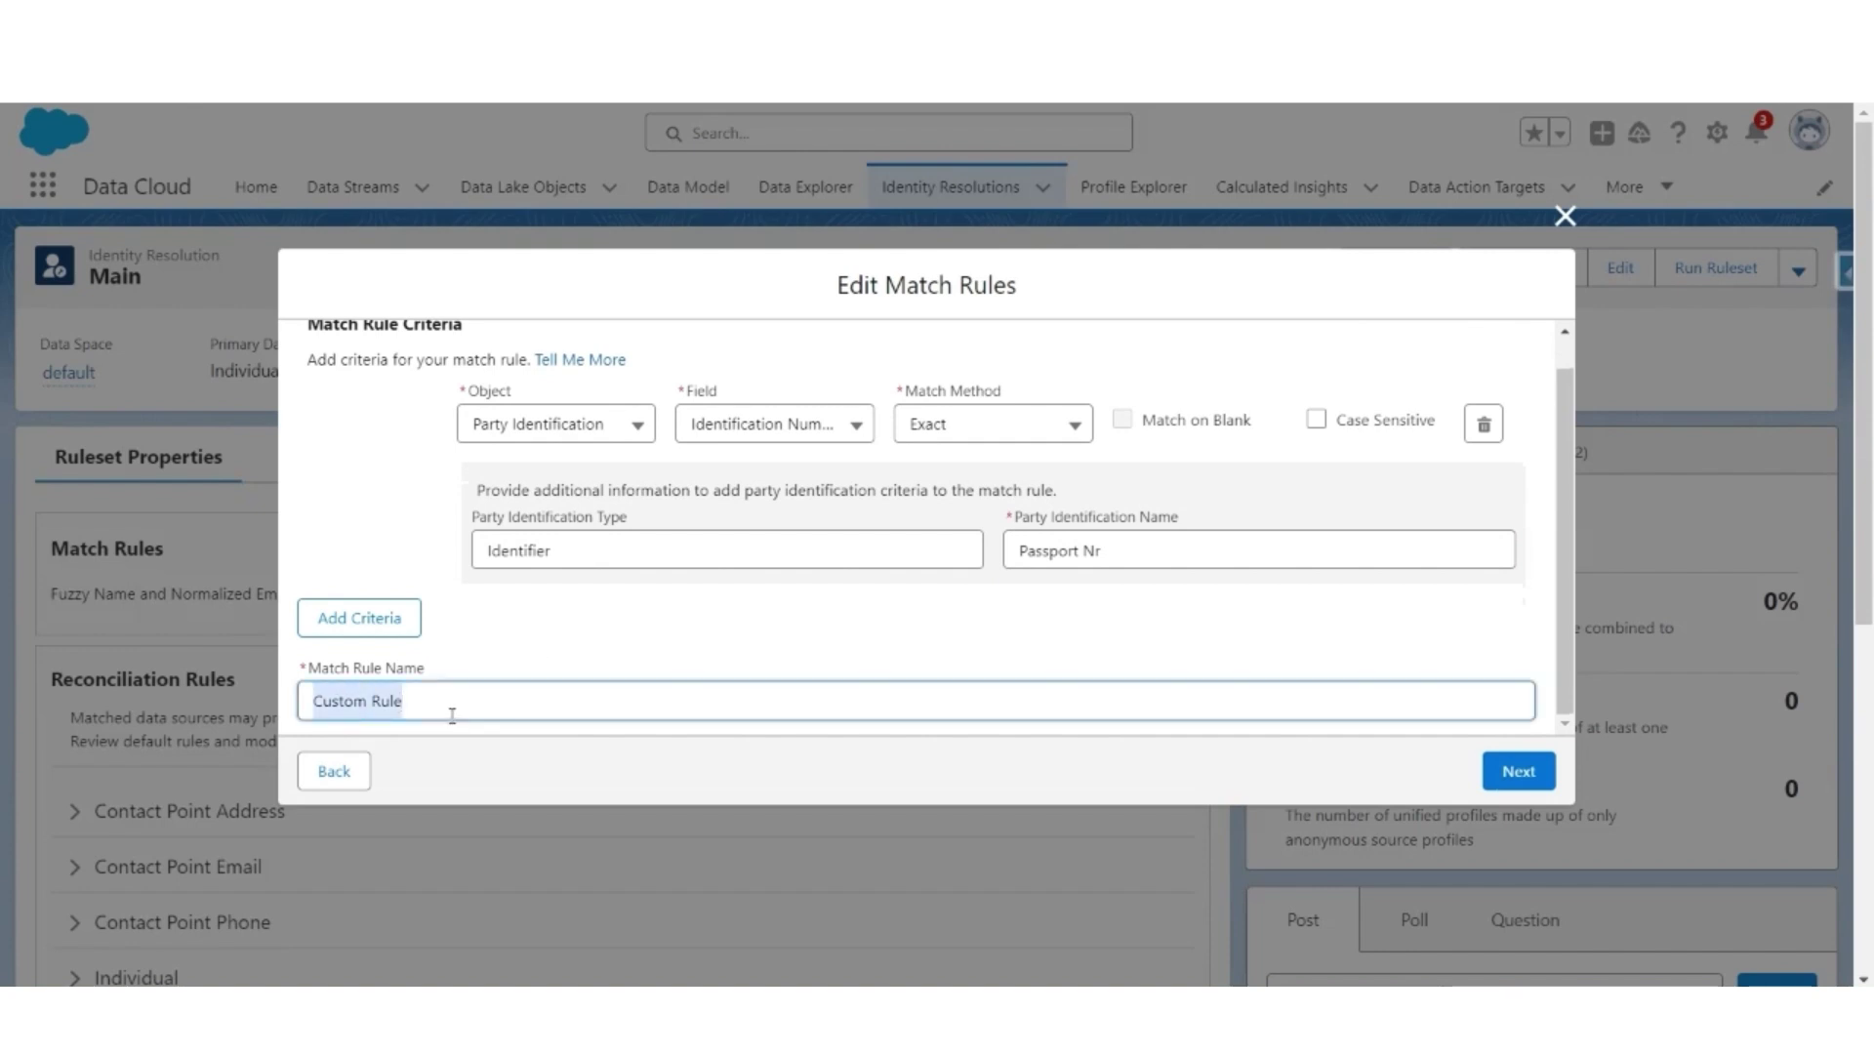
text(Same Passport Nr)
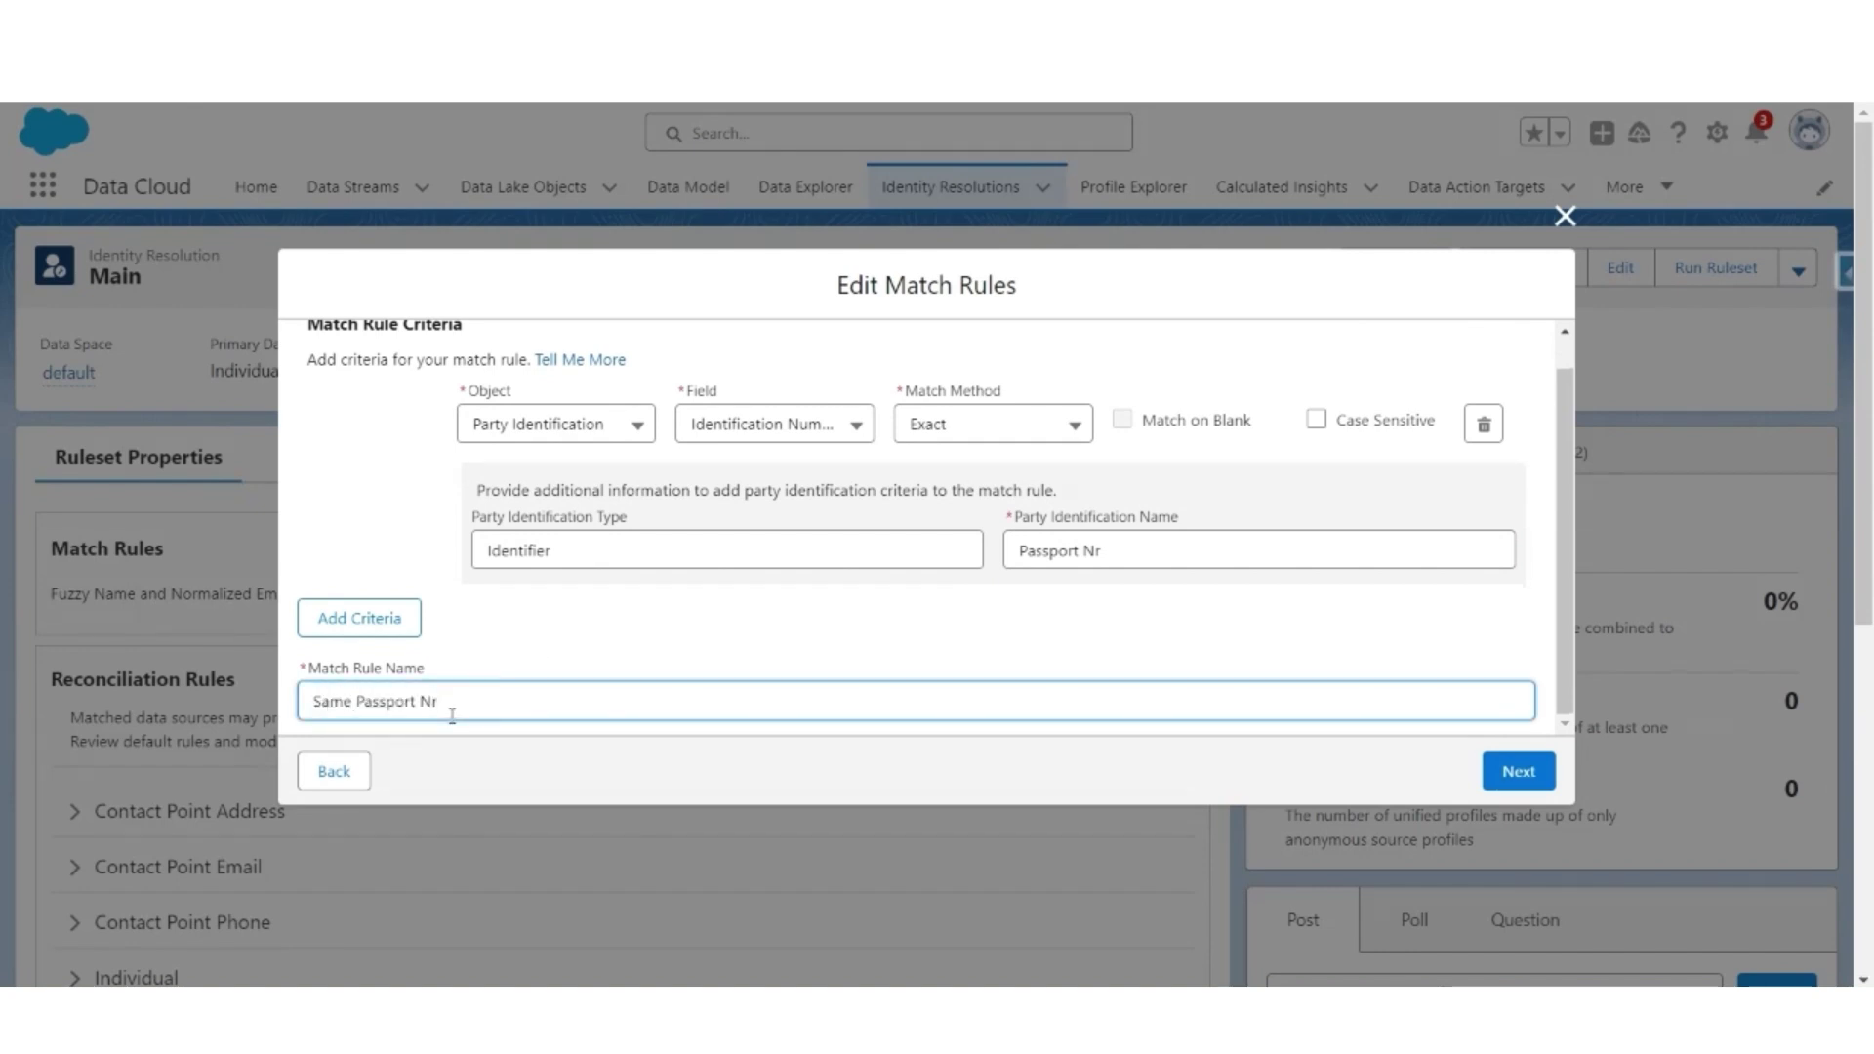
click(1516, 773)
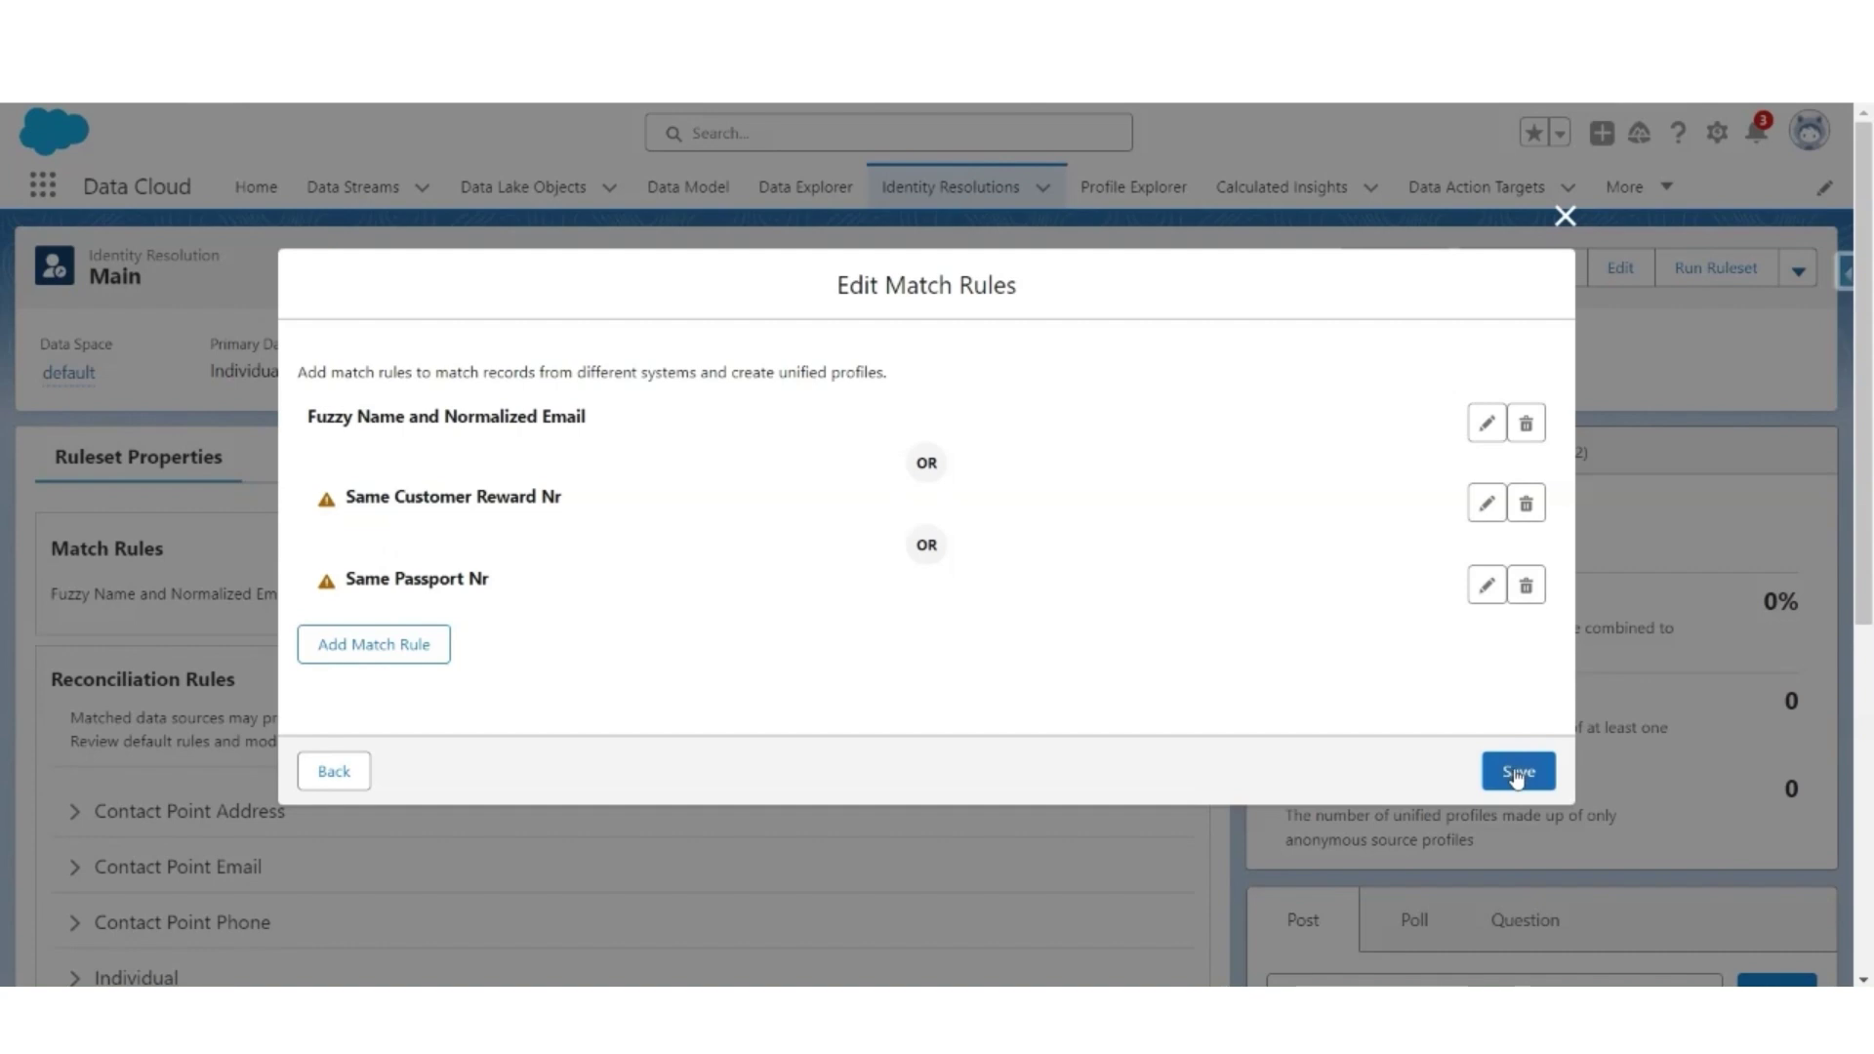
click(1516, 773)
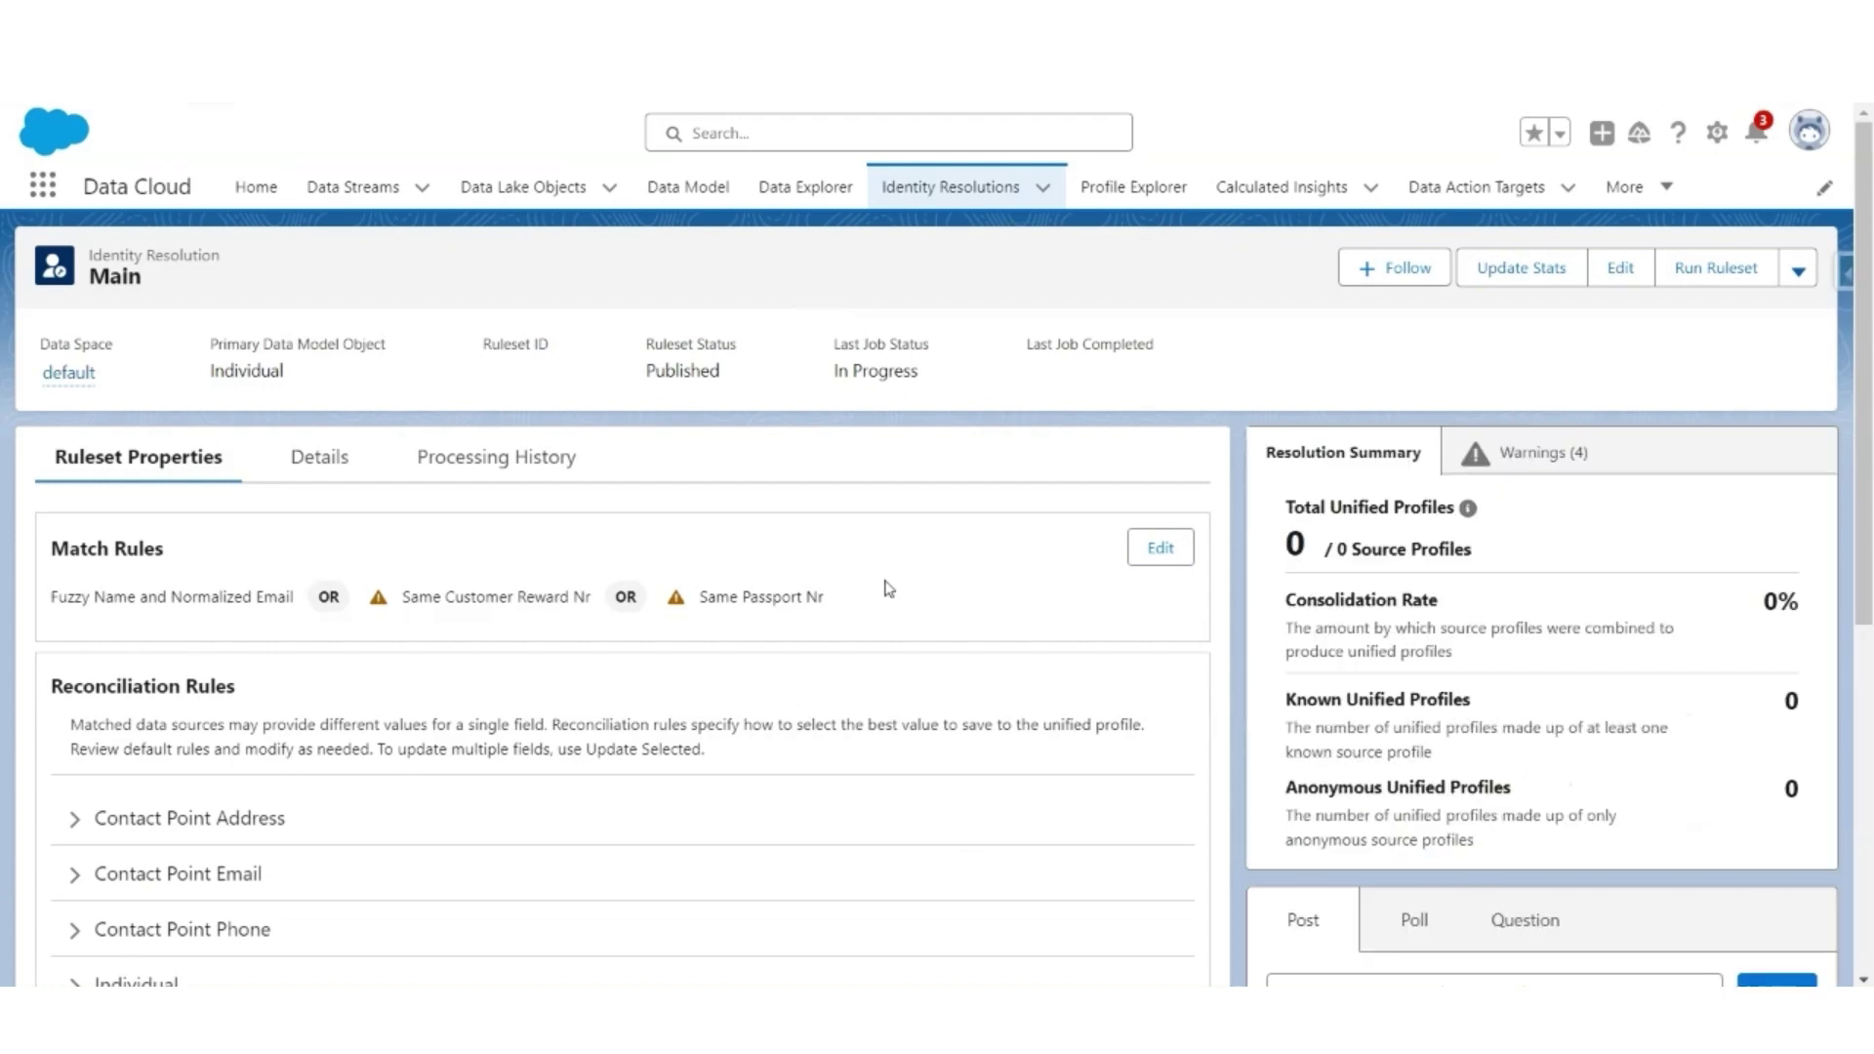
- Open the Warnings (4) tab and read the reconciliation warning about Individual Id
click(1537, 461)
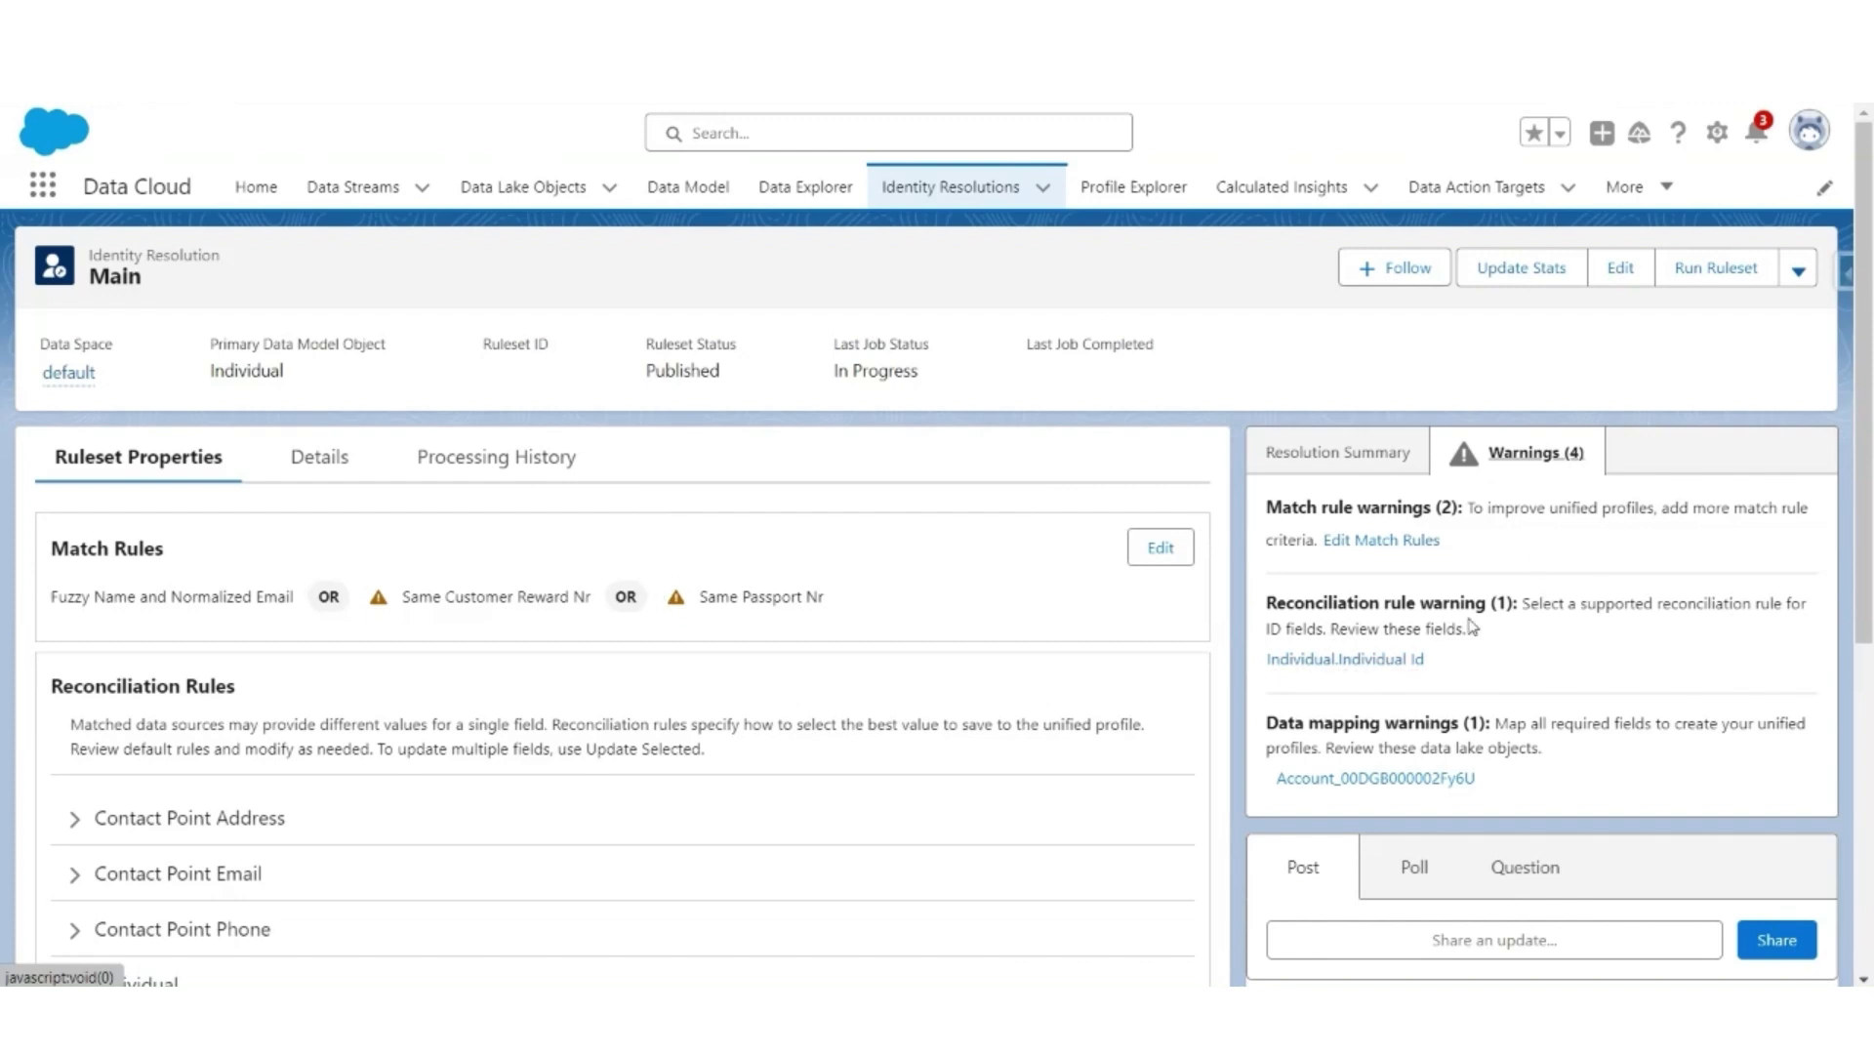
drag(1521, 603, 1468, 633)
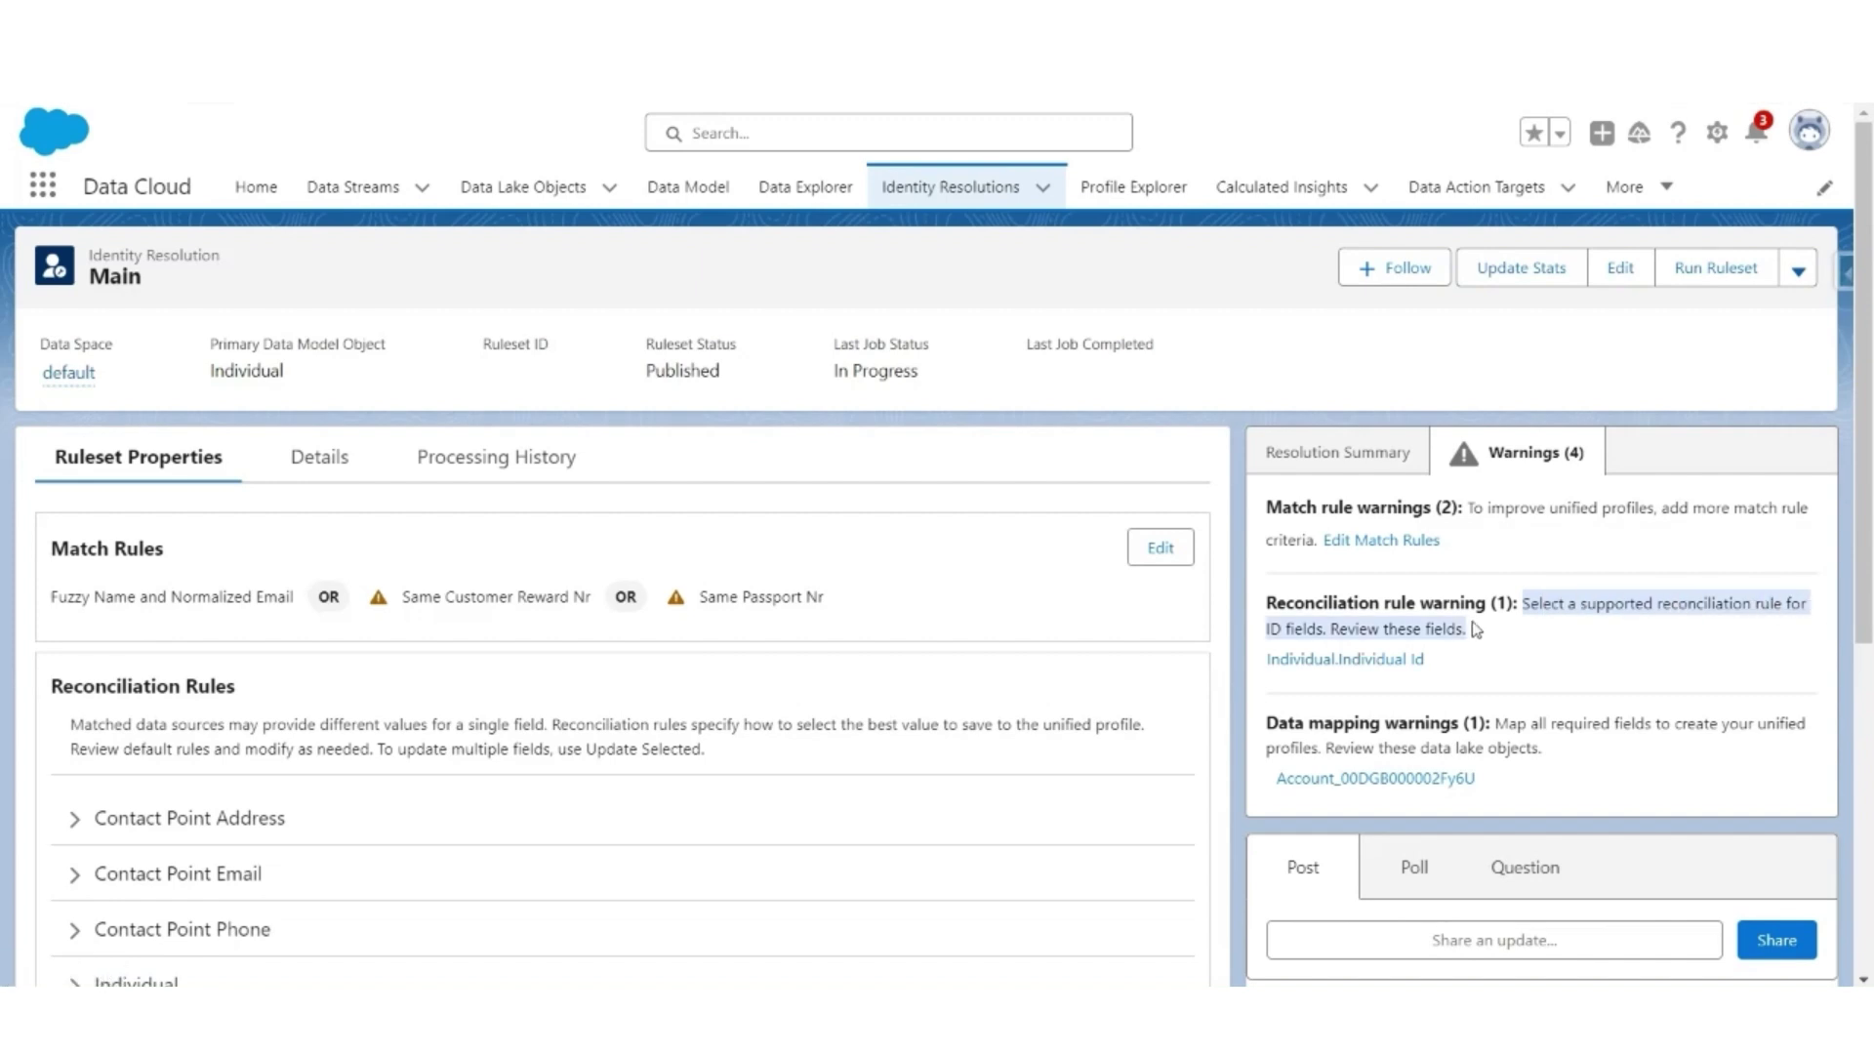
click(1601, 657)
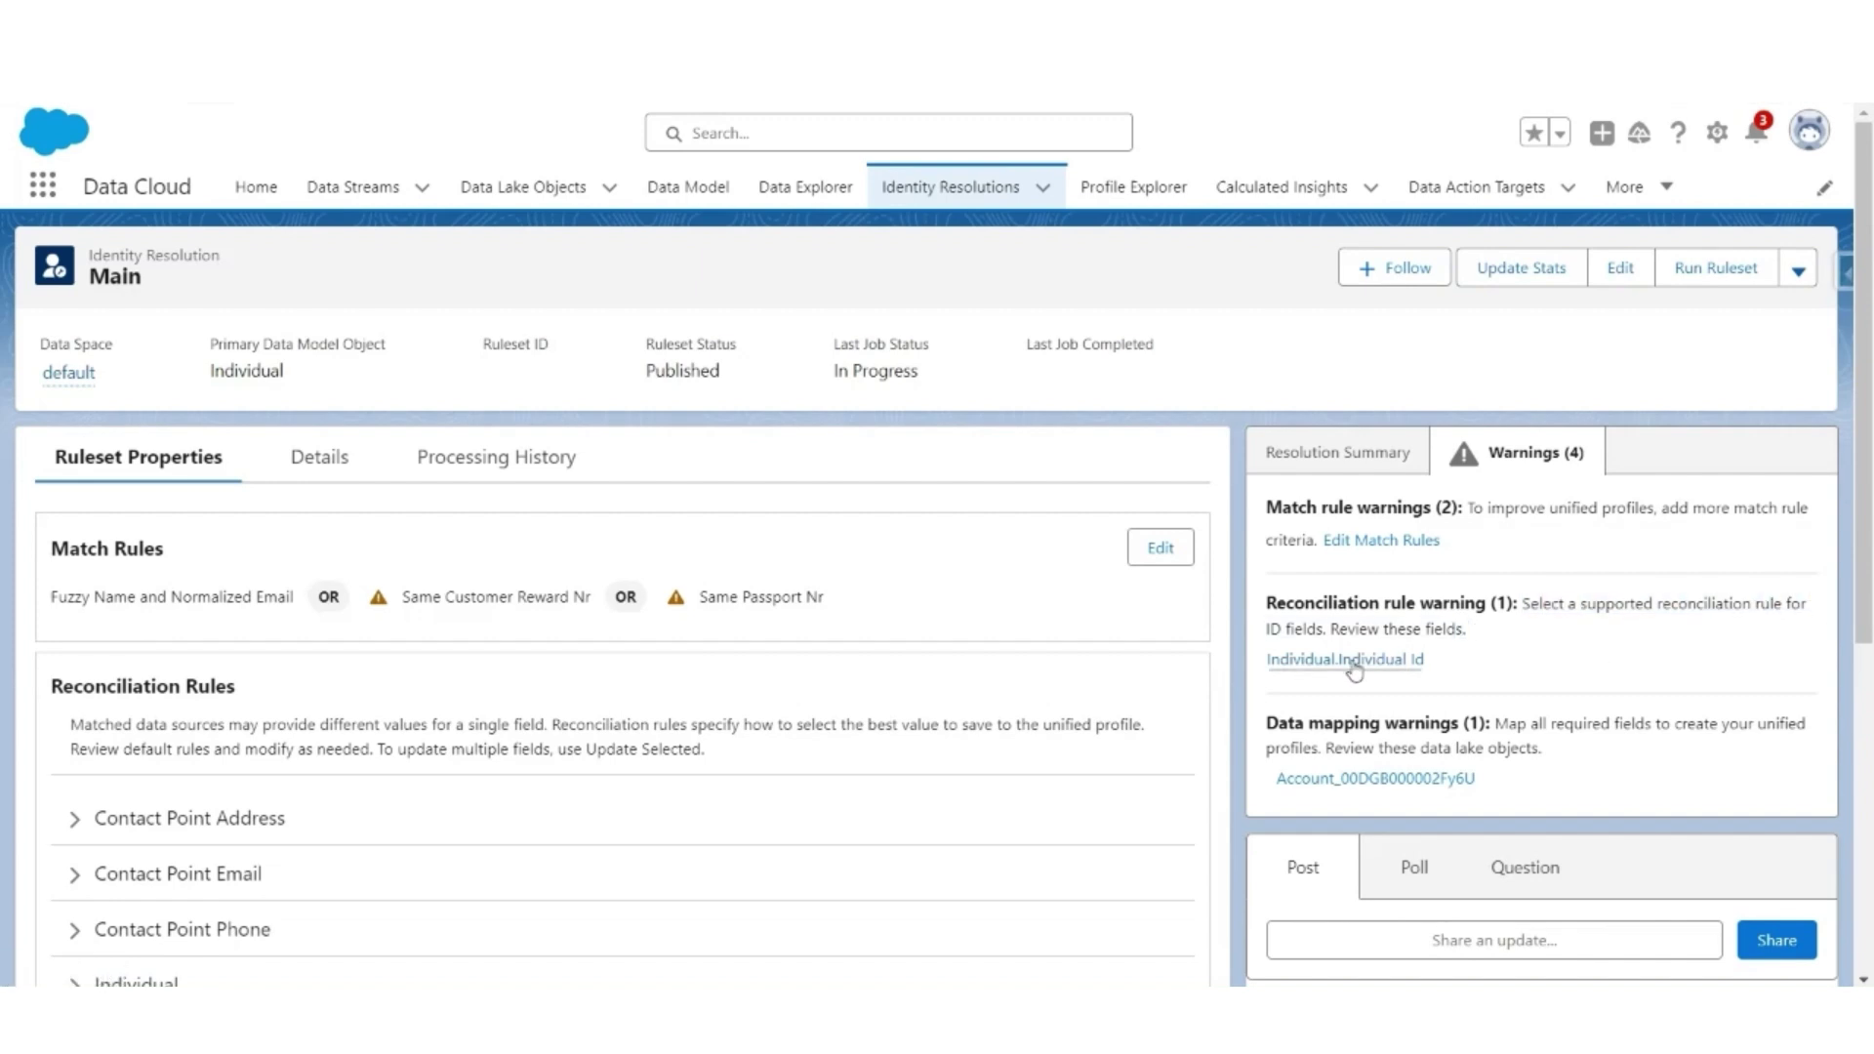
- Set Individual's default reconciliation rule to Source Priority, move AWS S3 Customers above the other source, and save
scroll(701, 650, down, 5)
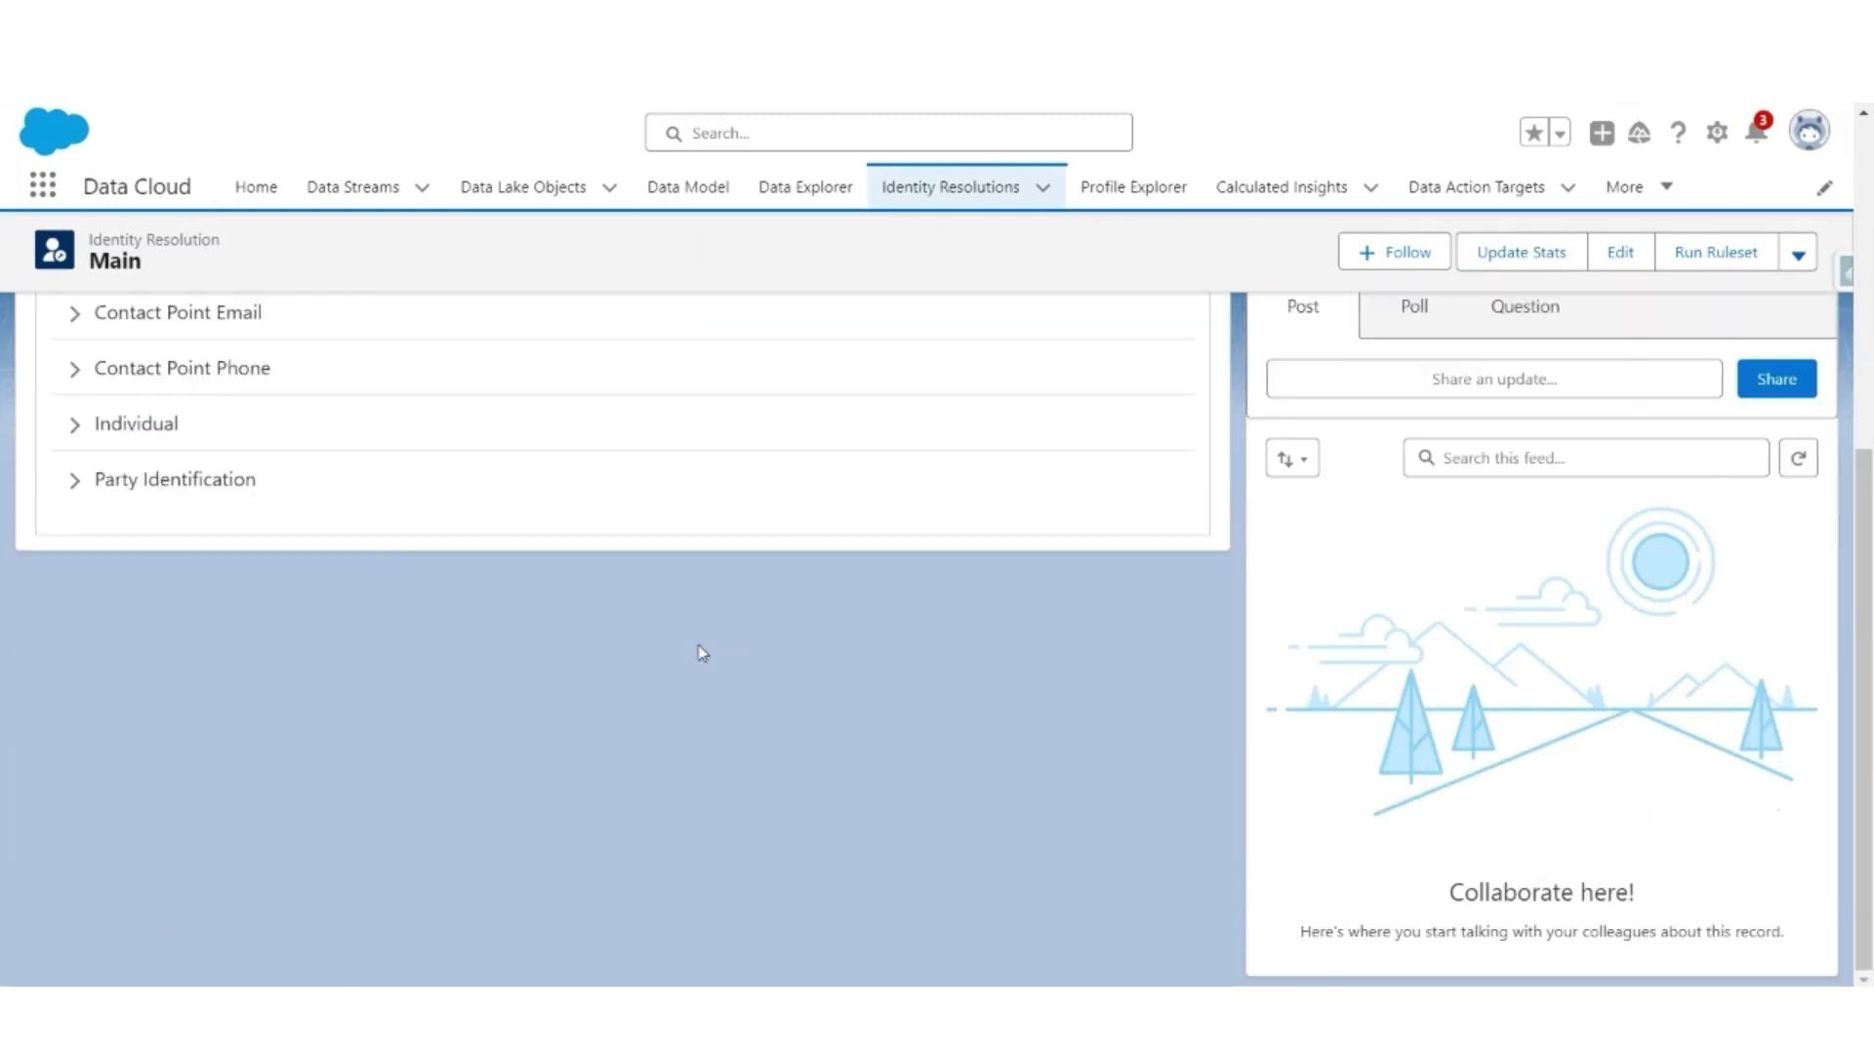
scroll(703, 648, up, 3)
click(77, 791)
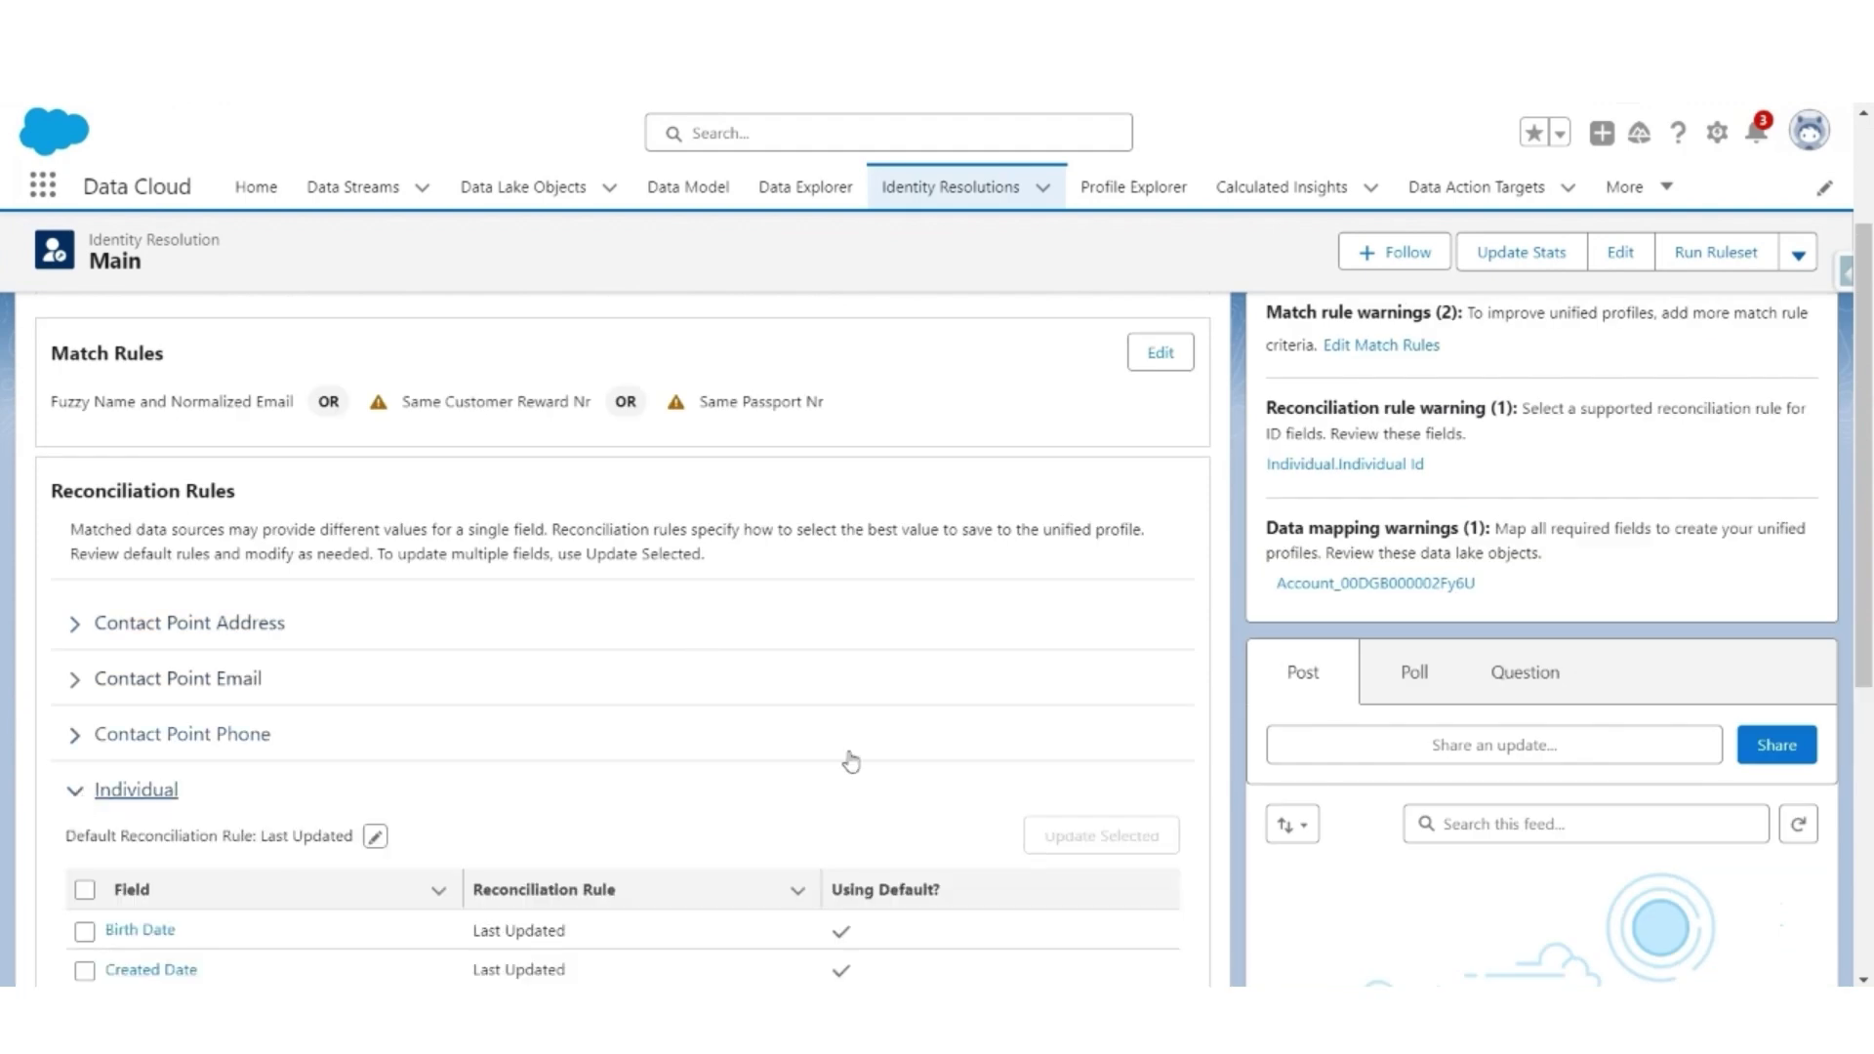
scroll(850, 761, down, 5)
scroll(849, 761, up, 1)
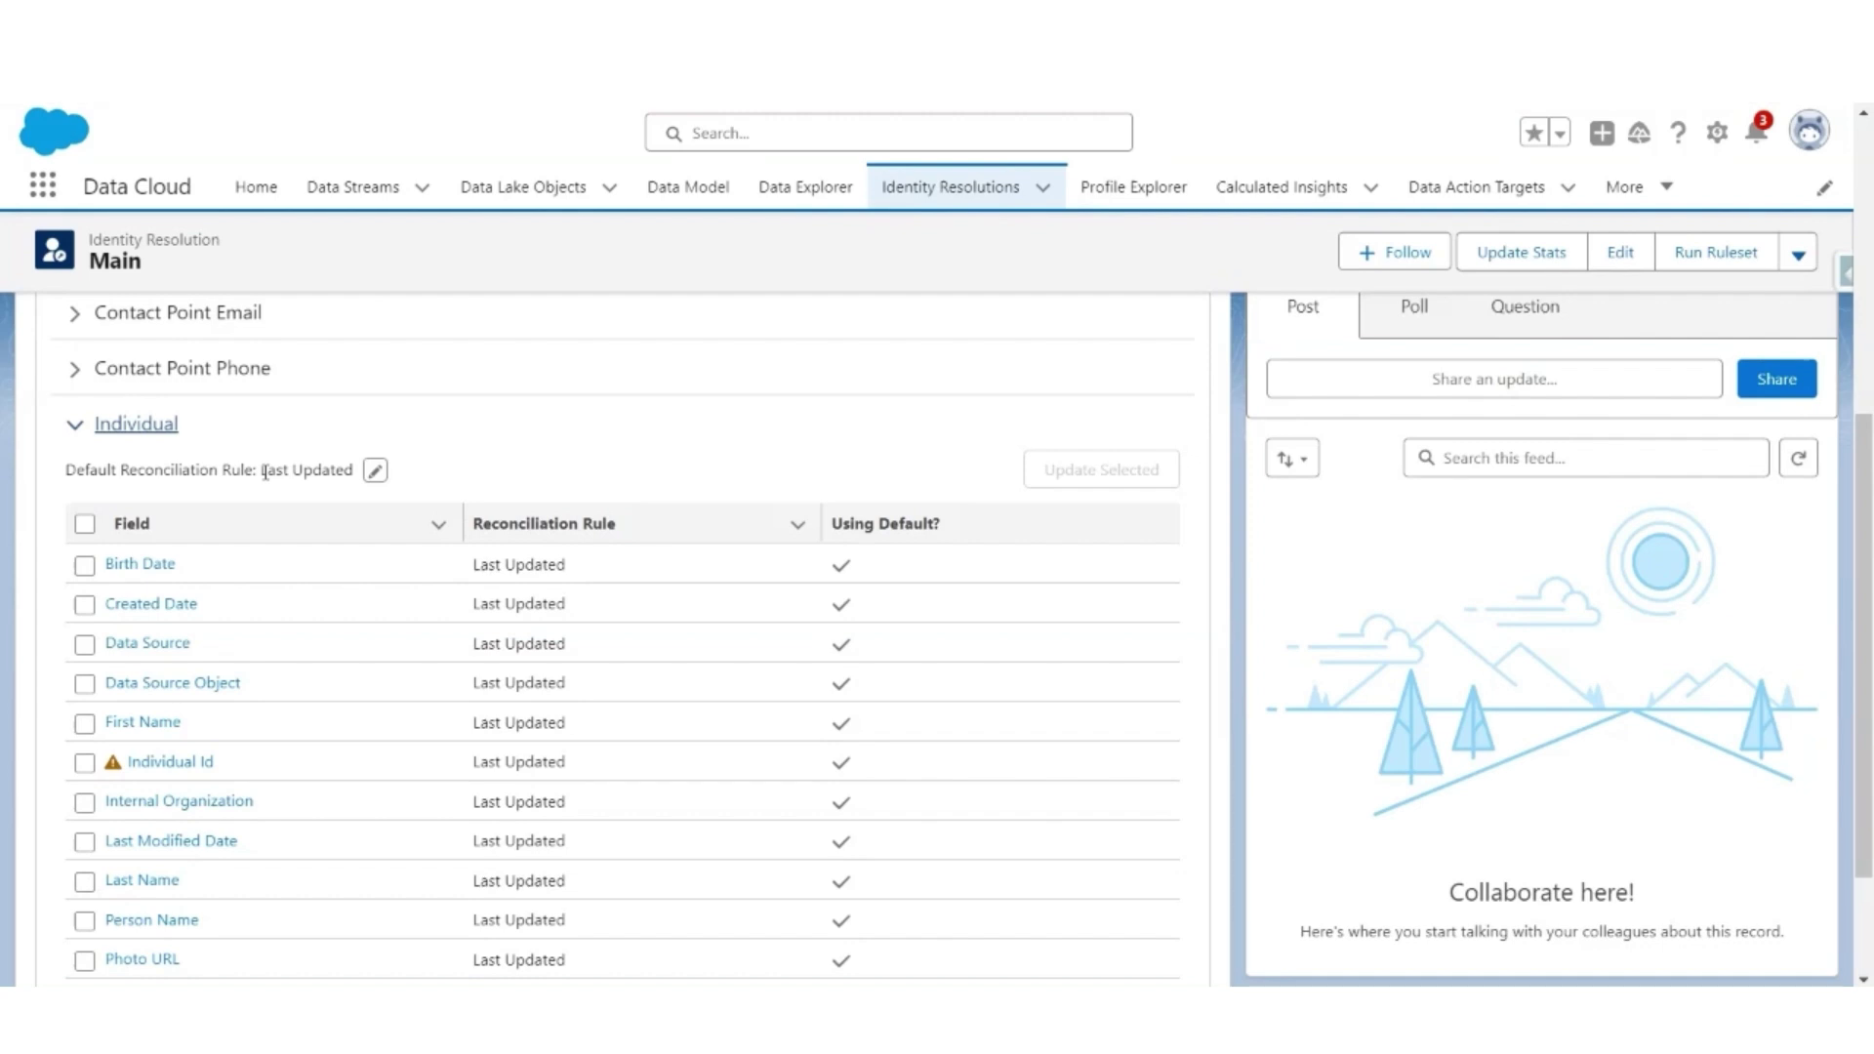
click(375, 470)
click(461, 515)
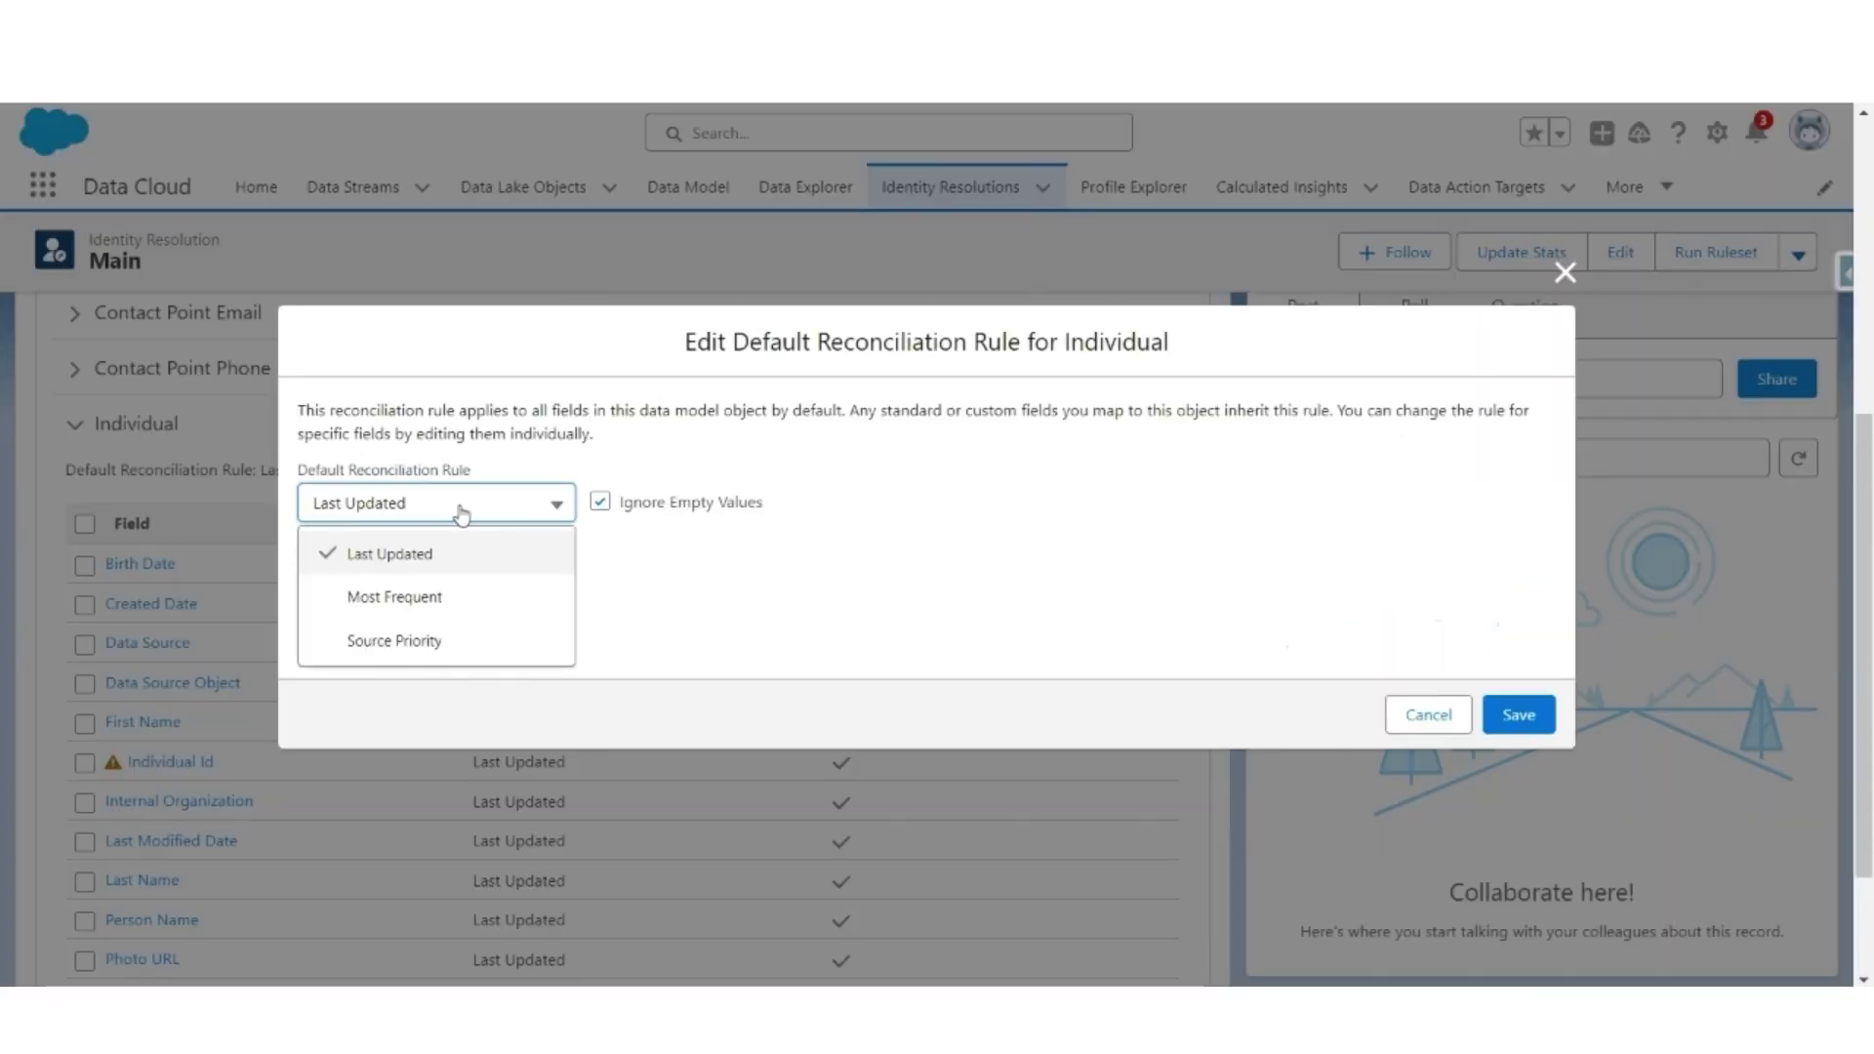
click(429, 642)
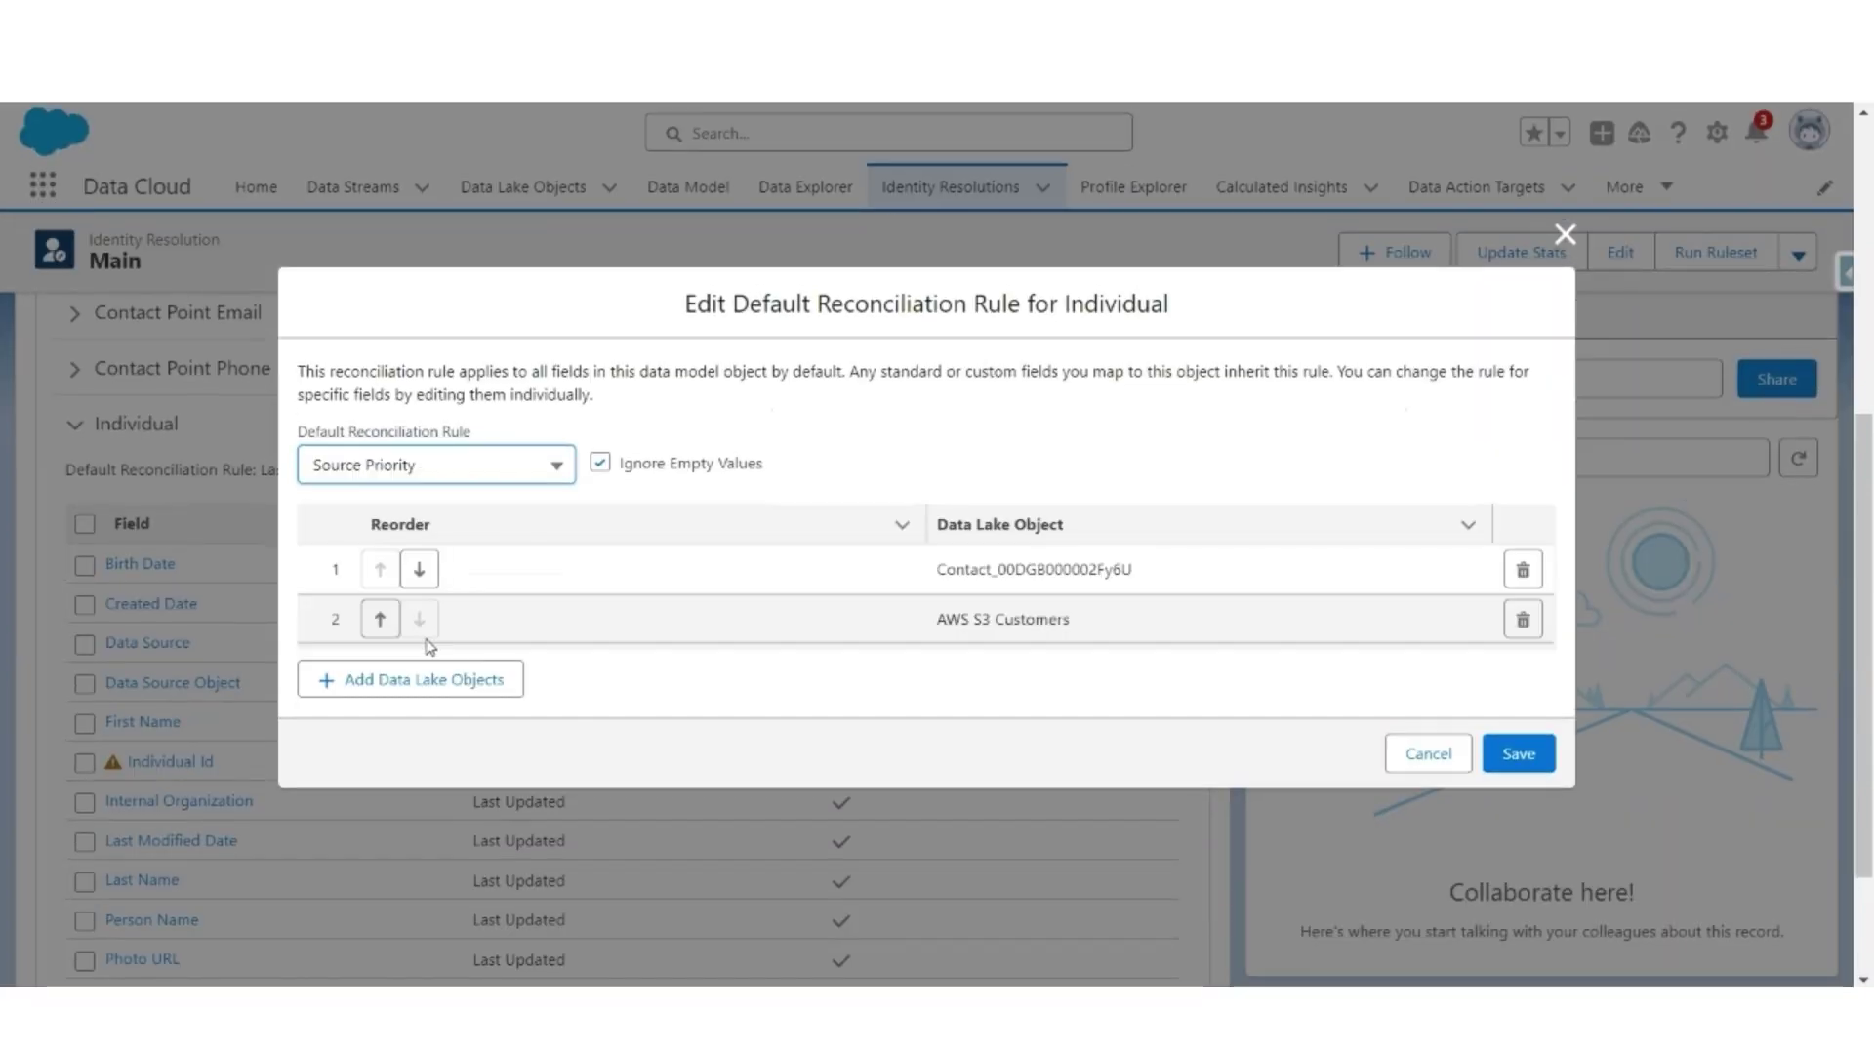
click(380, 619)
click(1516, 756)
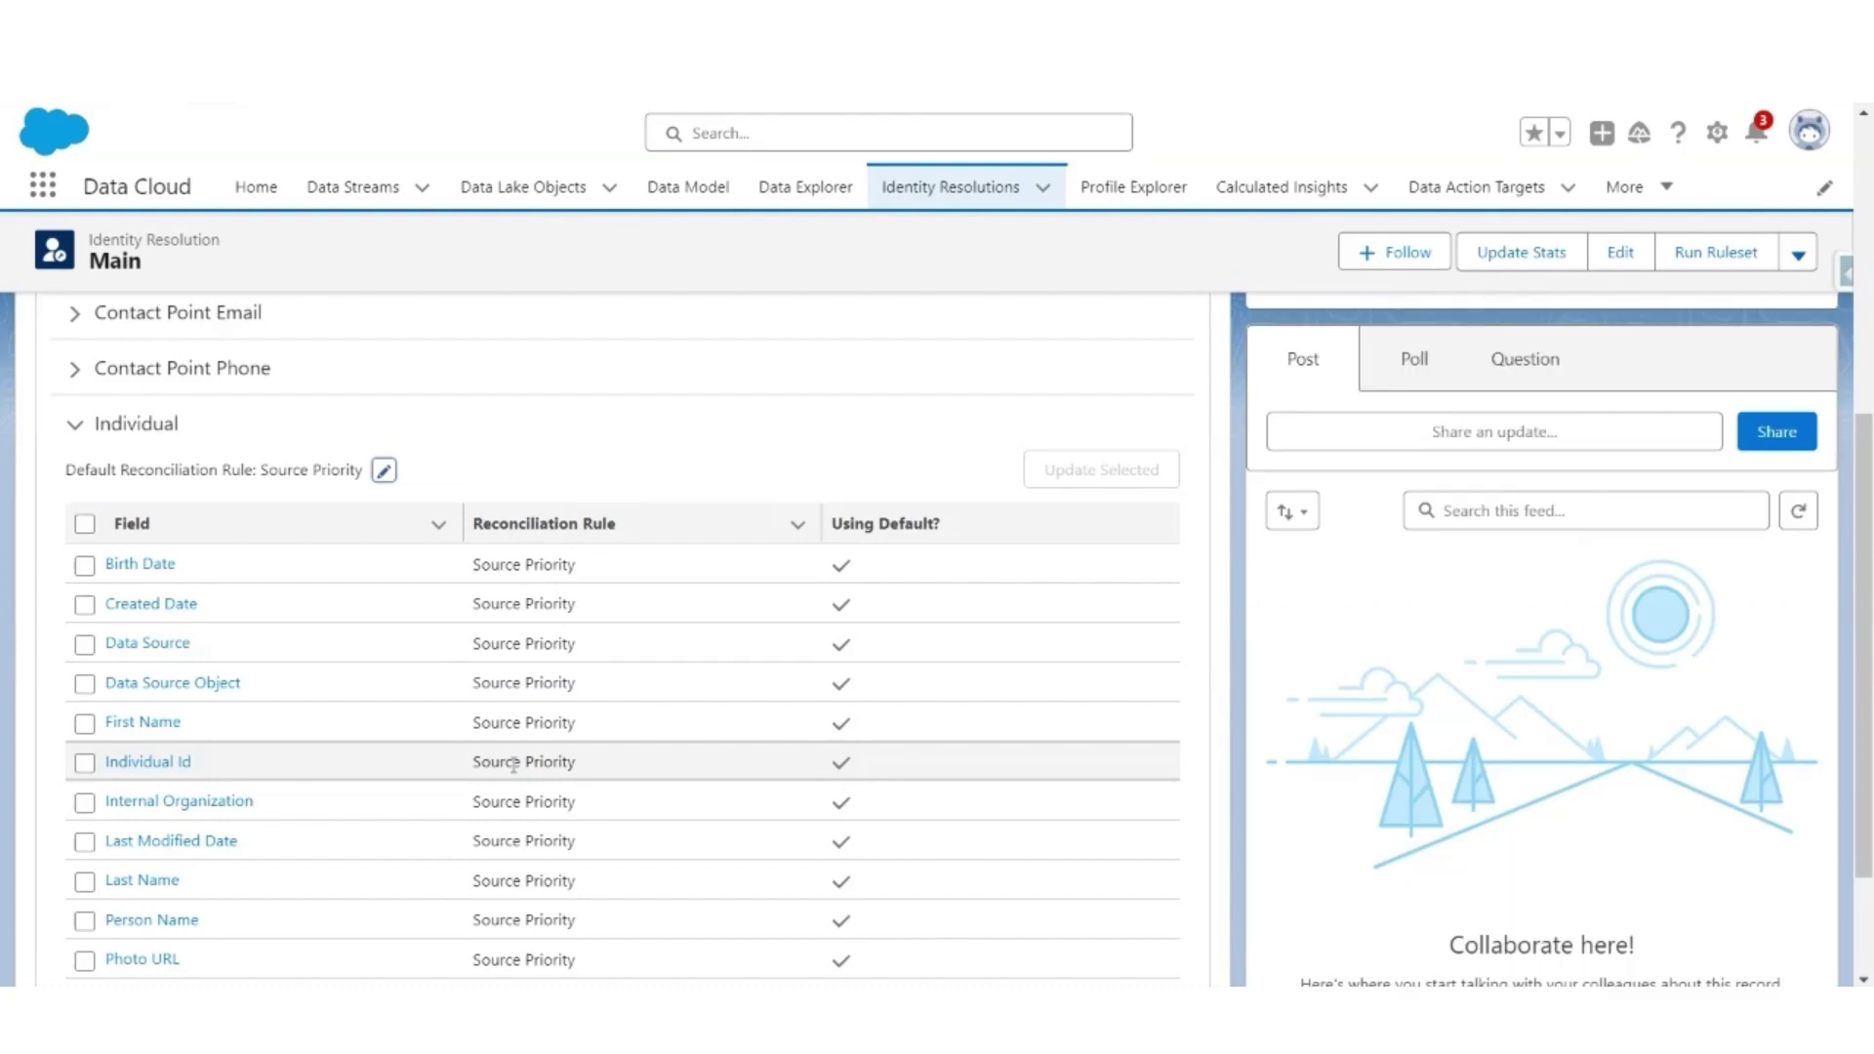
- Switch Contact Point Email's default reconciliation rule to Source Priority with Email Address List ranked first, and save
scroll(514, 764, up, 3)
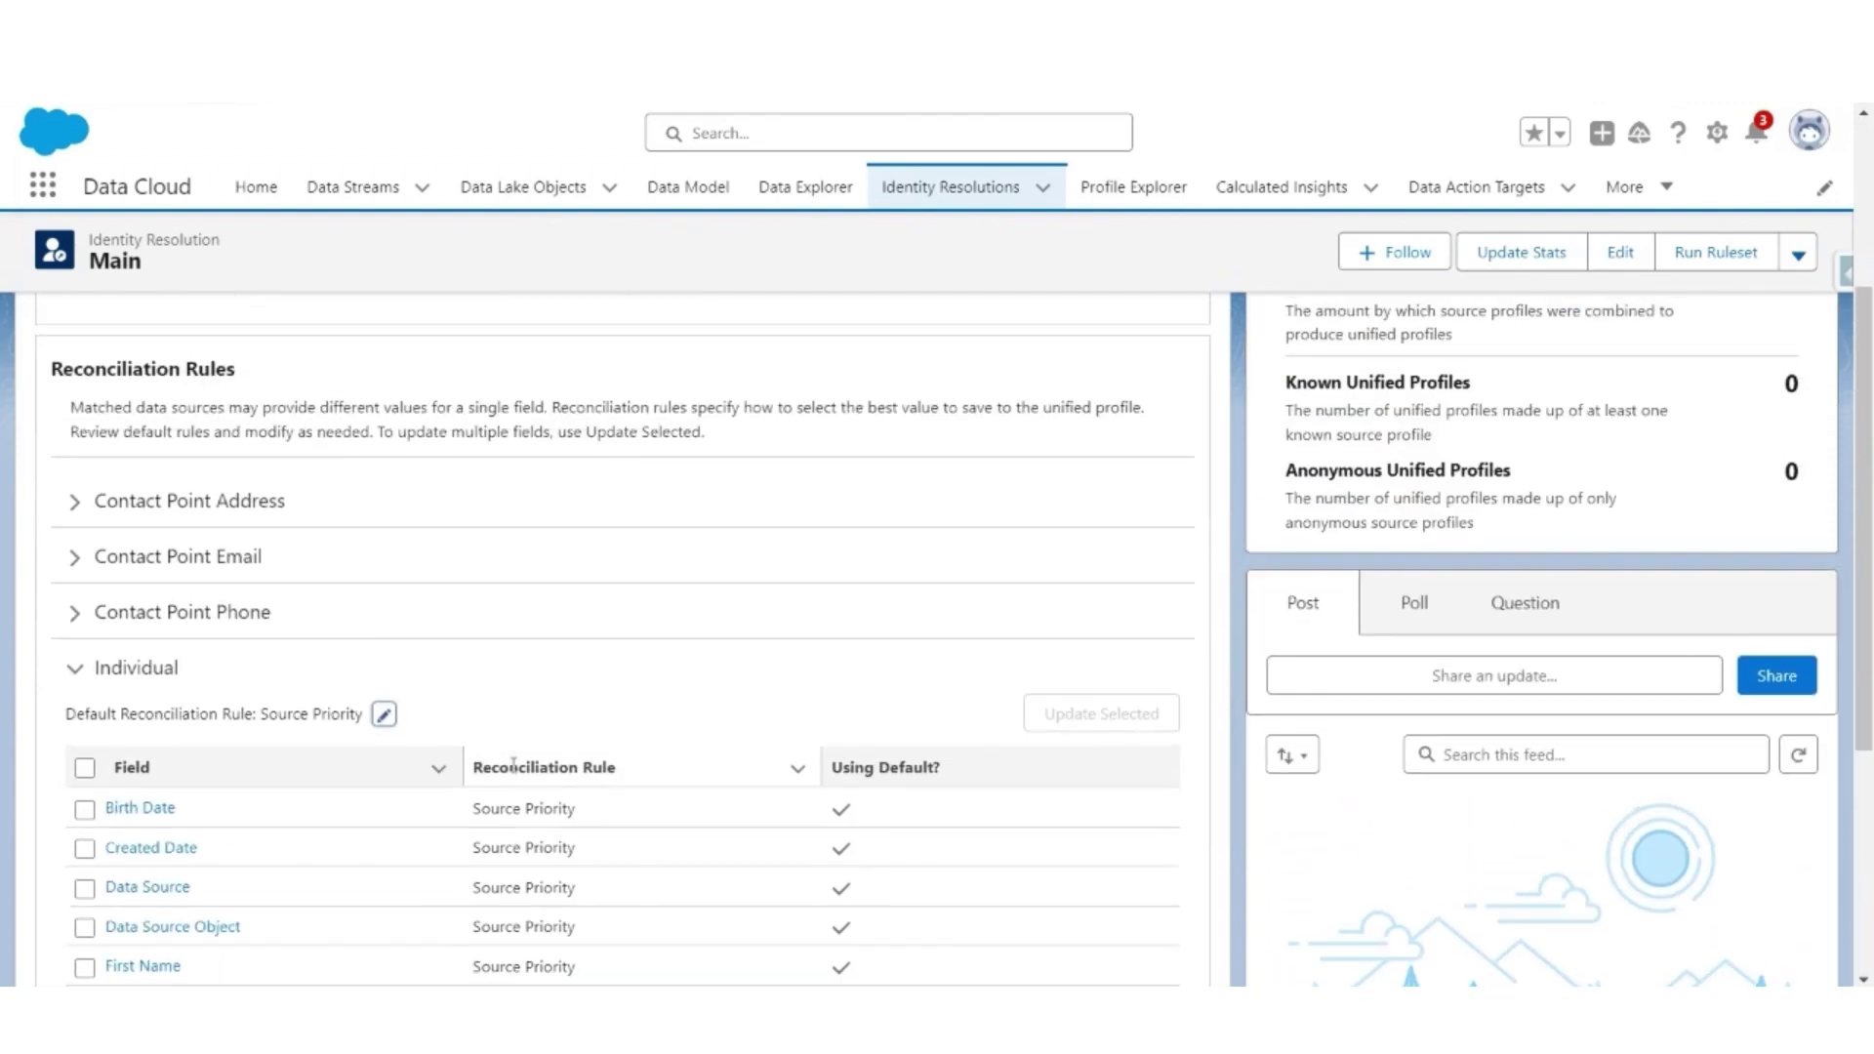
click(73, 562)
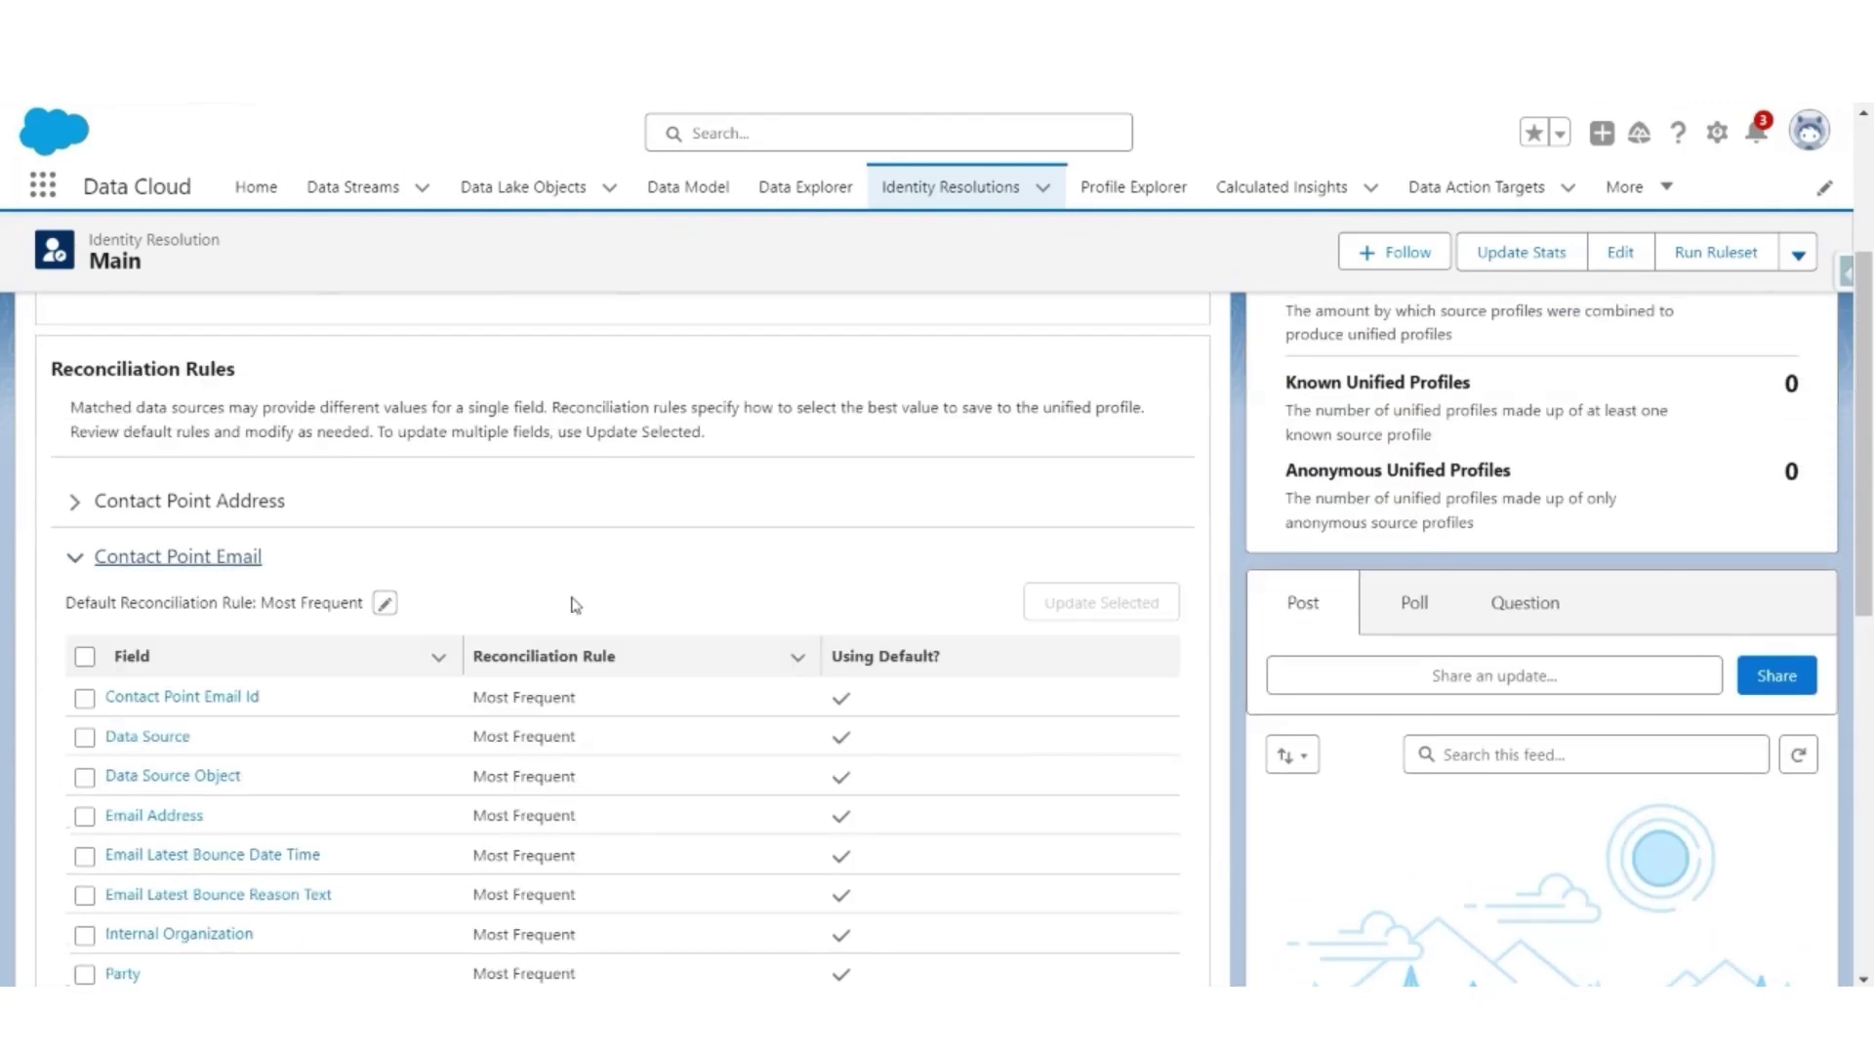
scroll(508, 566, down, 2)
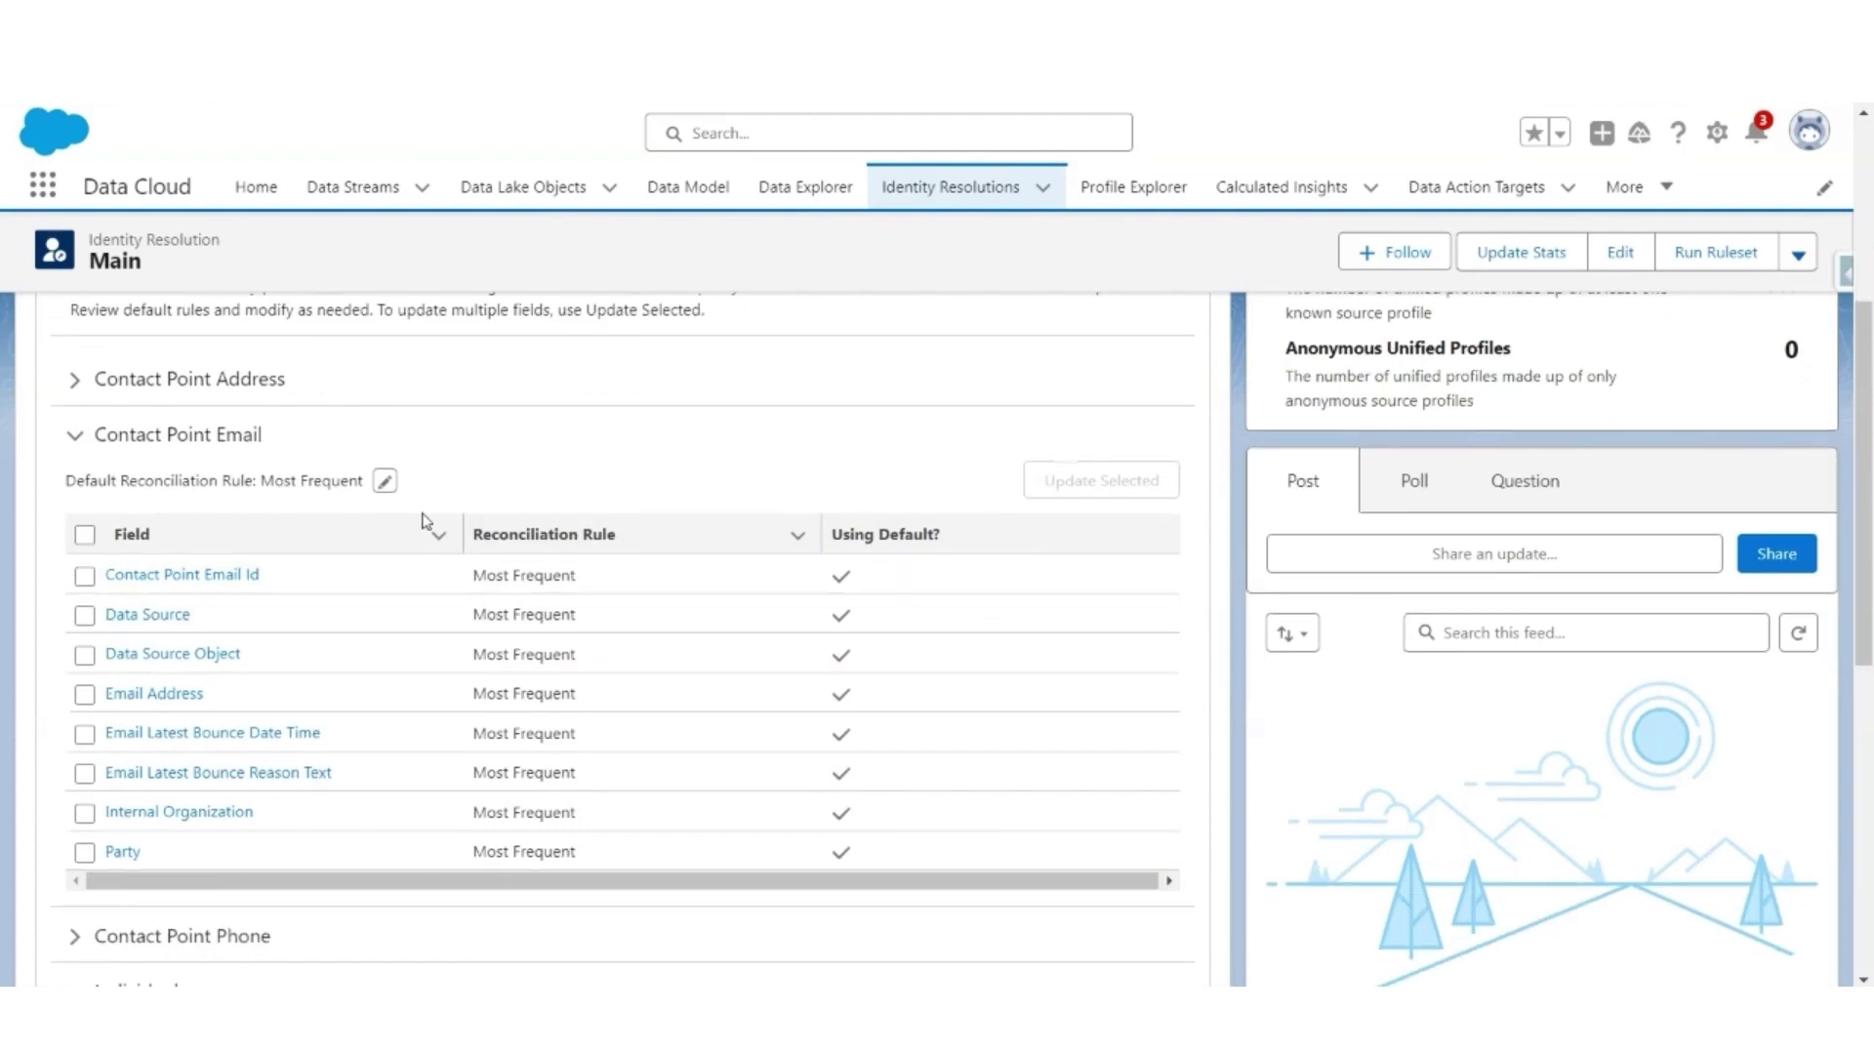
click(385, 482)
click(481, 504)
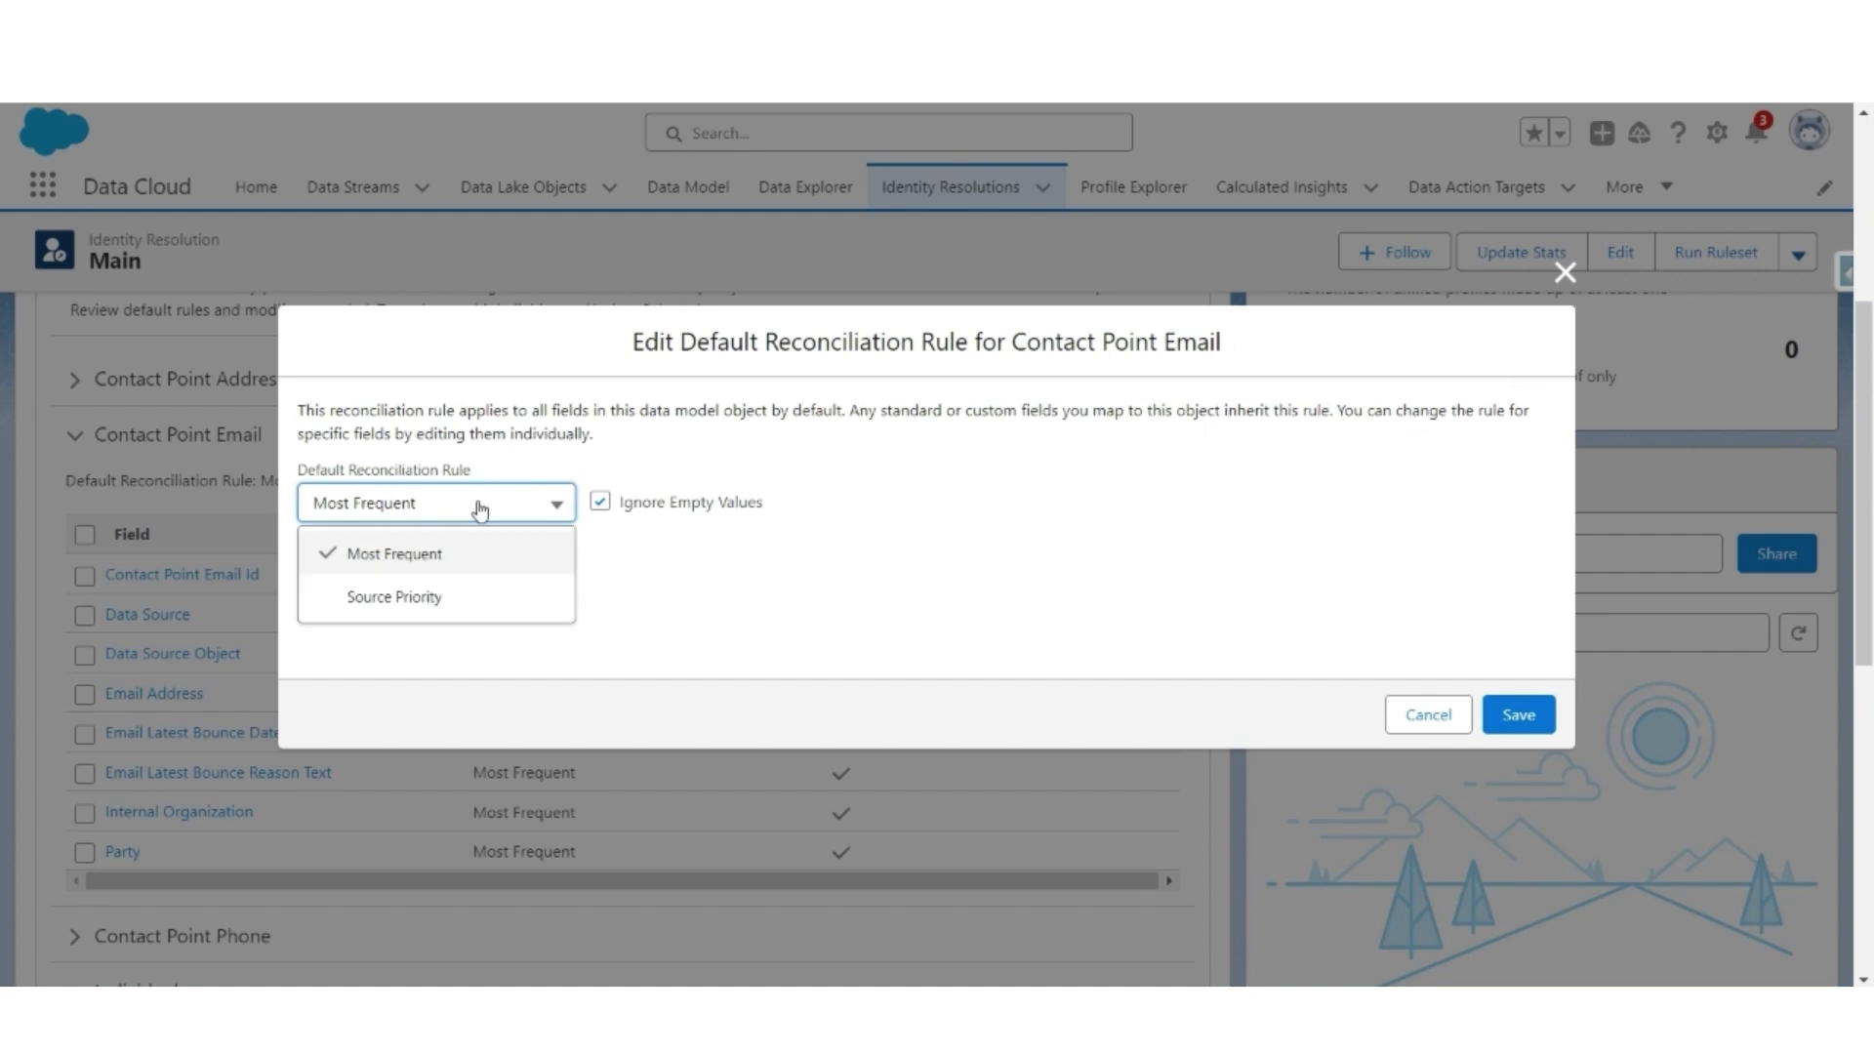
click(361, 597)
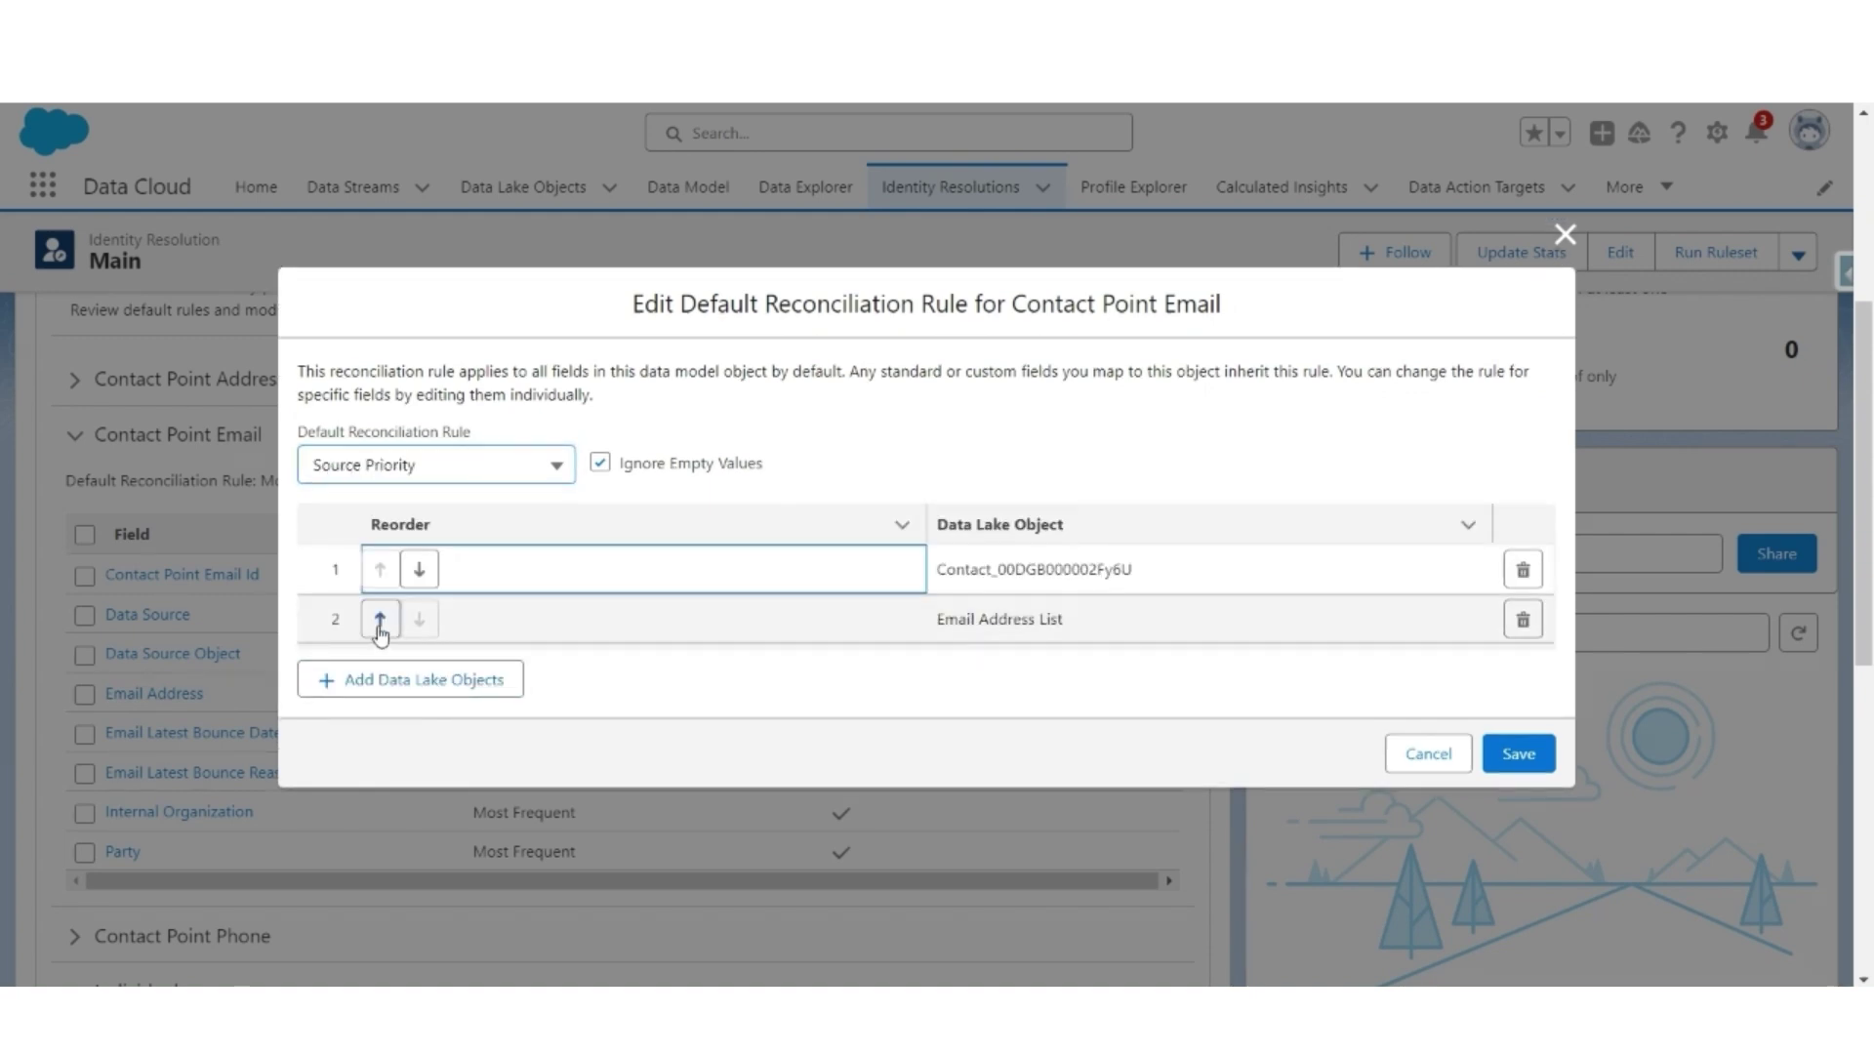
click(379, 618)
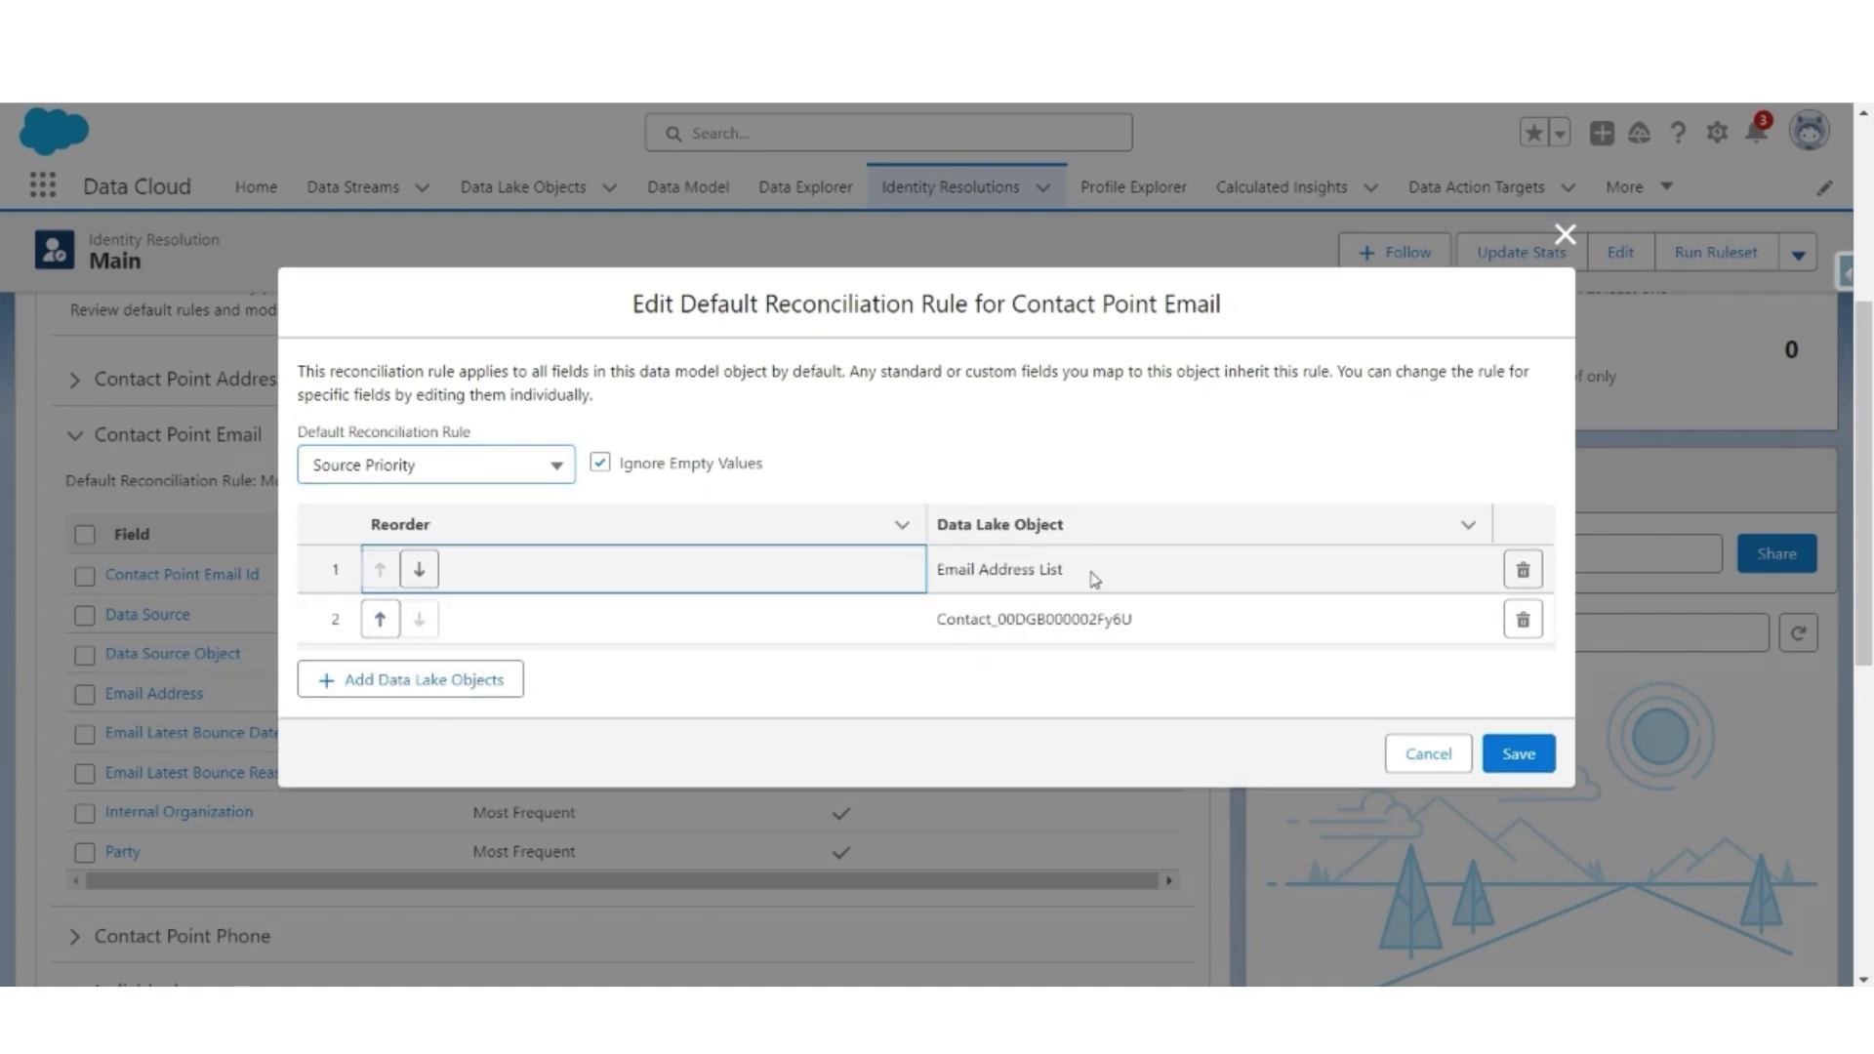
click(1510, 755)
double_click(721, 375)
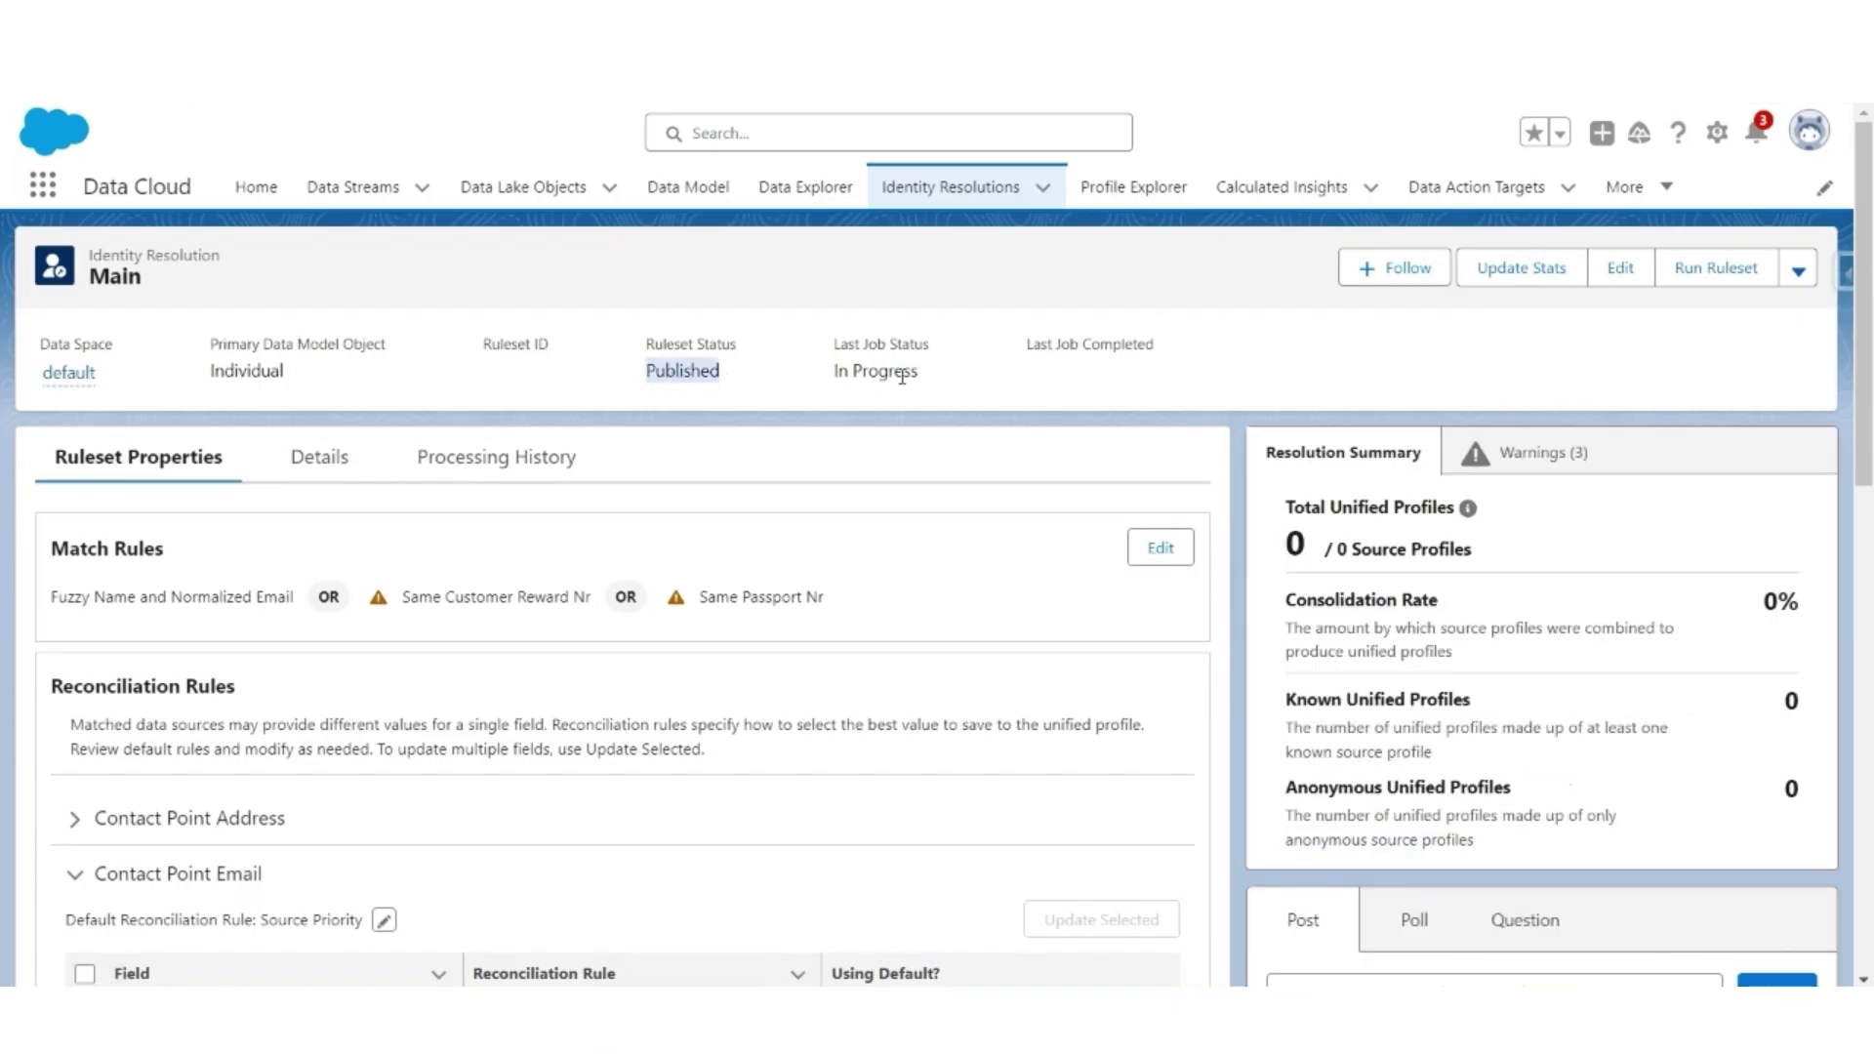
- Update the Main ruleset's stats, then attempt Run Ruleset and dismiss the job-already-running error
drag(919, 373, 831, 373)
click(1066, 376)
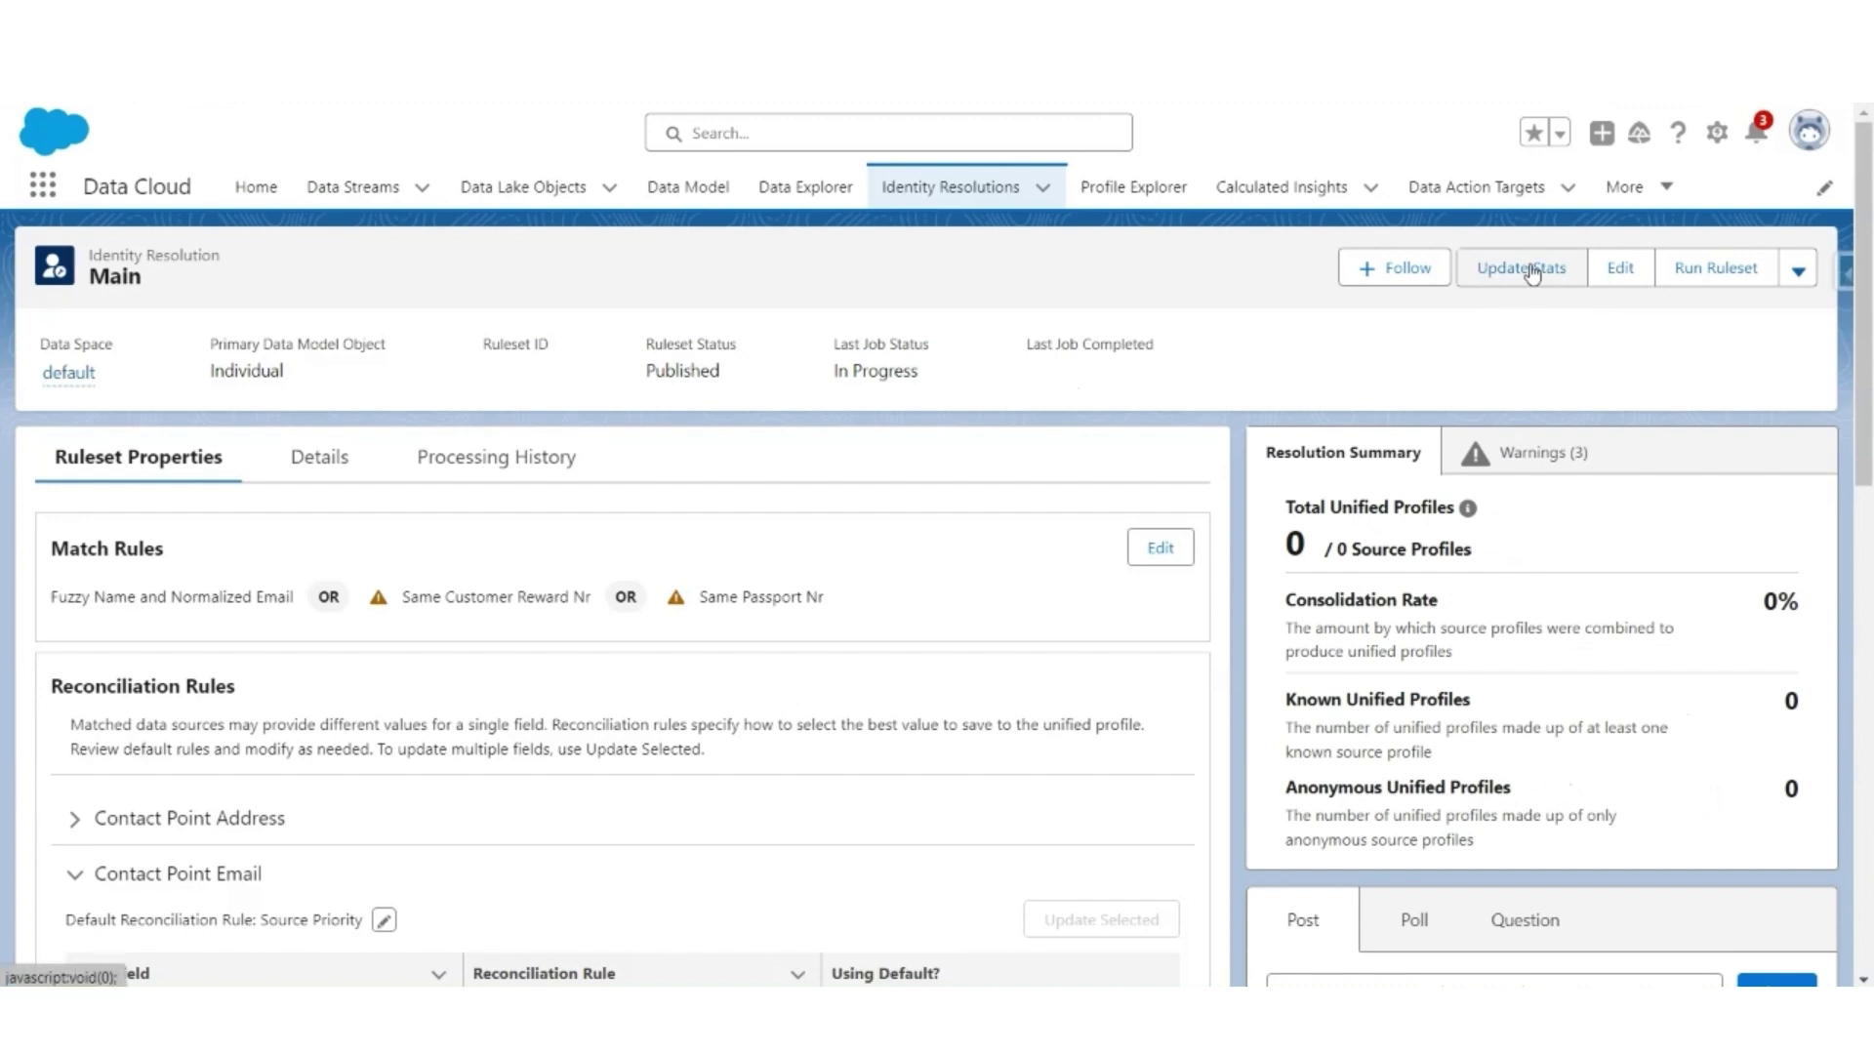
click(1523, 269)
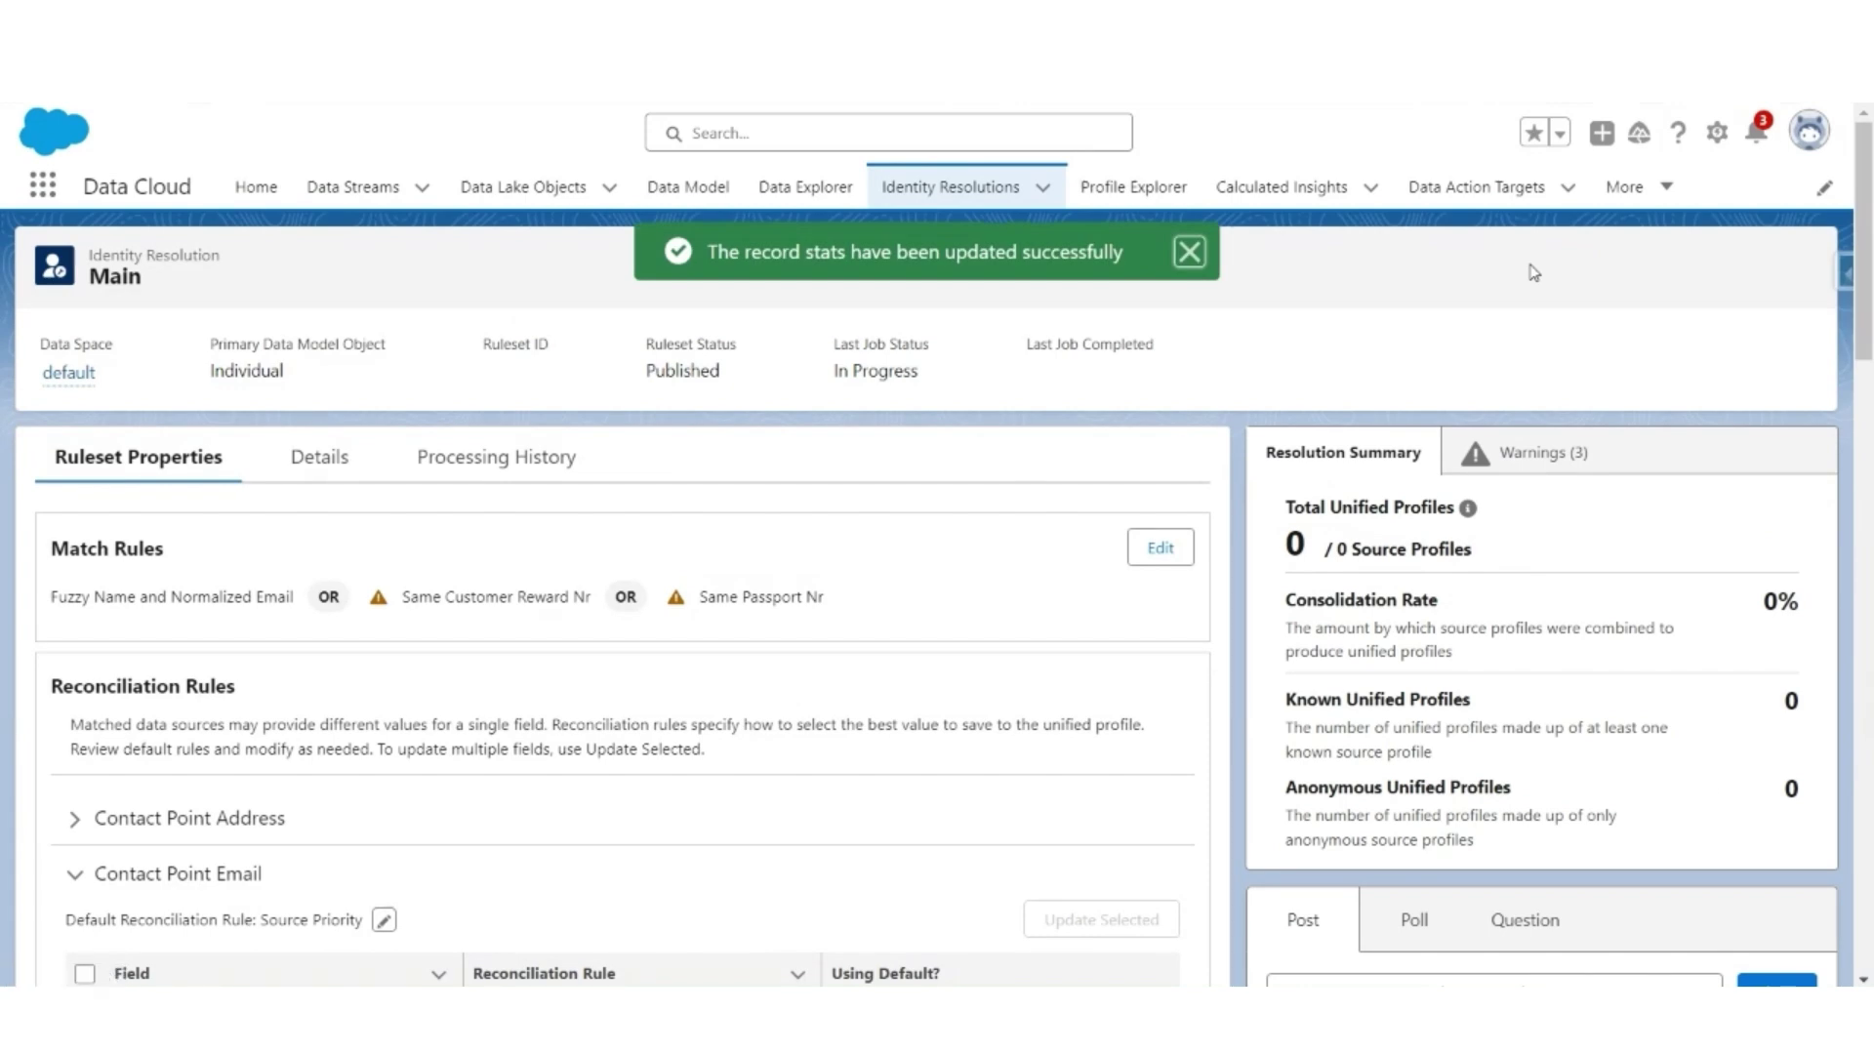
click(1189, 254)
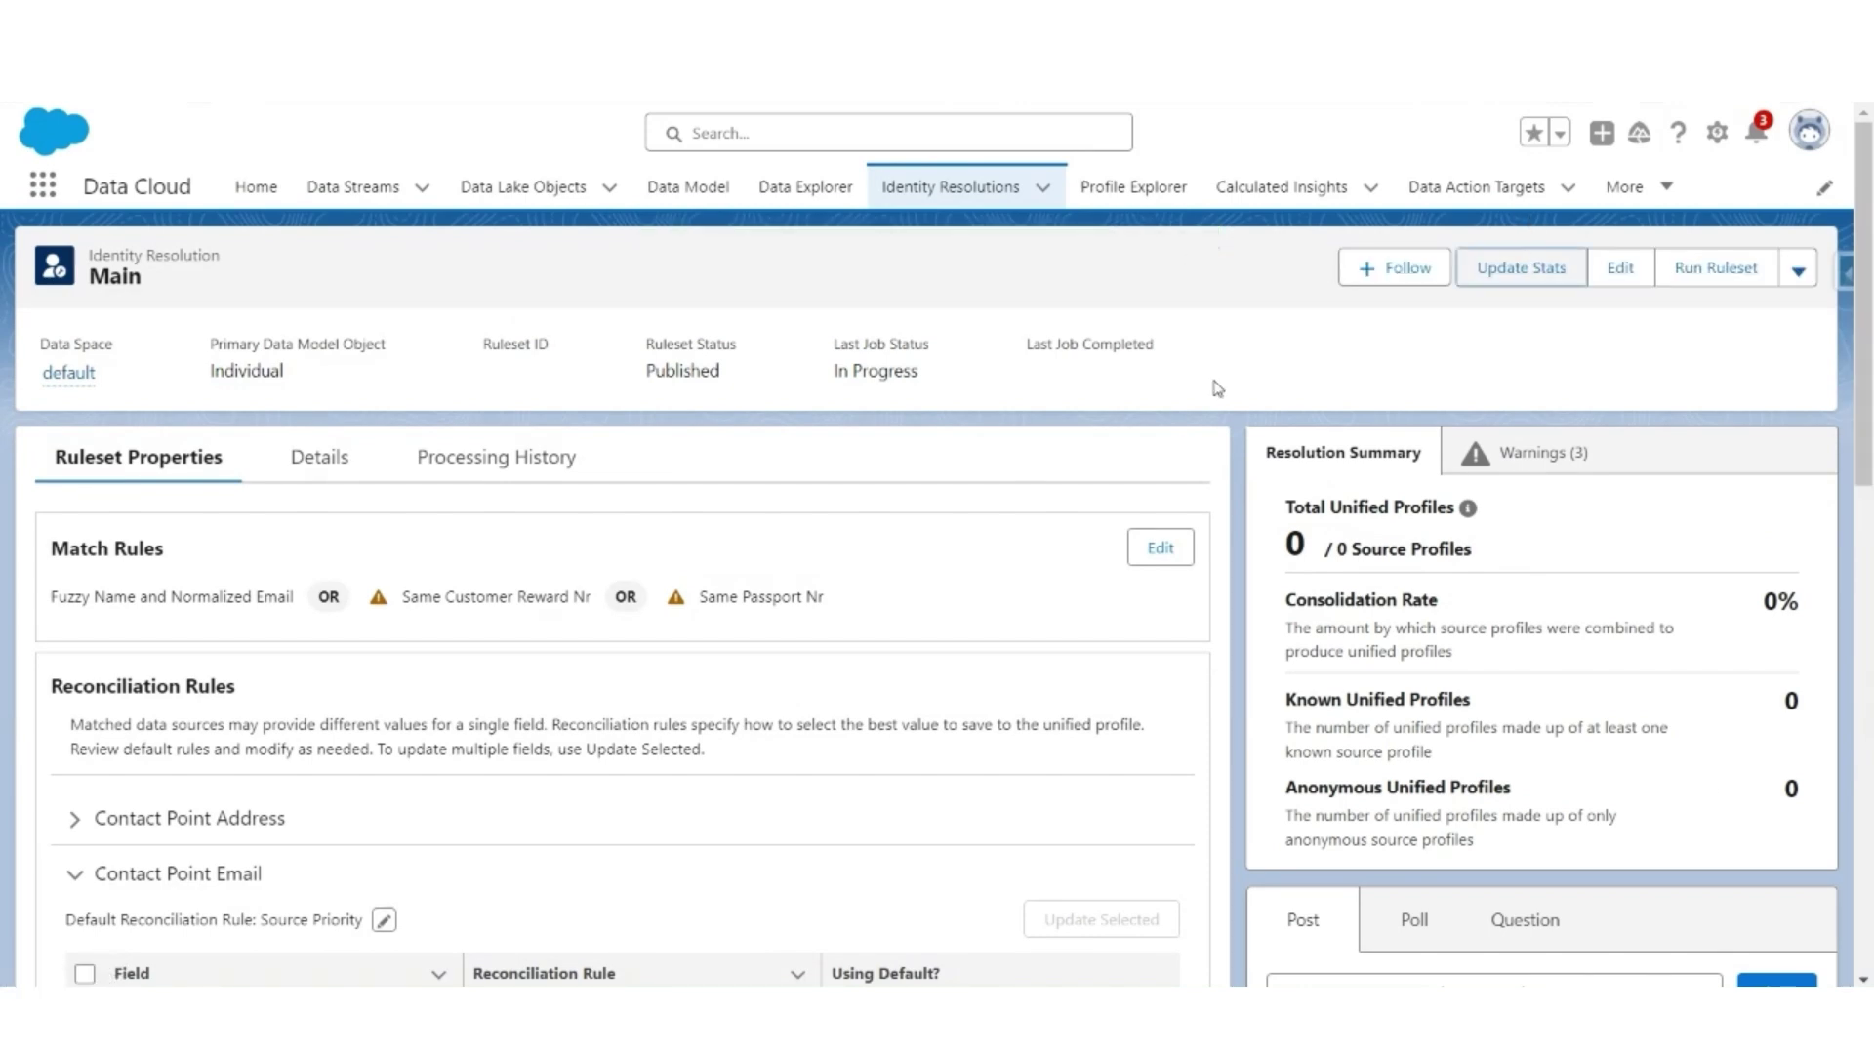
click(1715, 277)
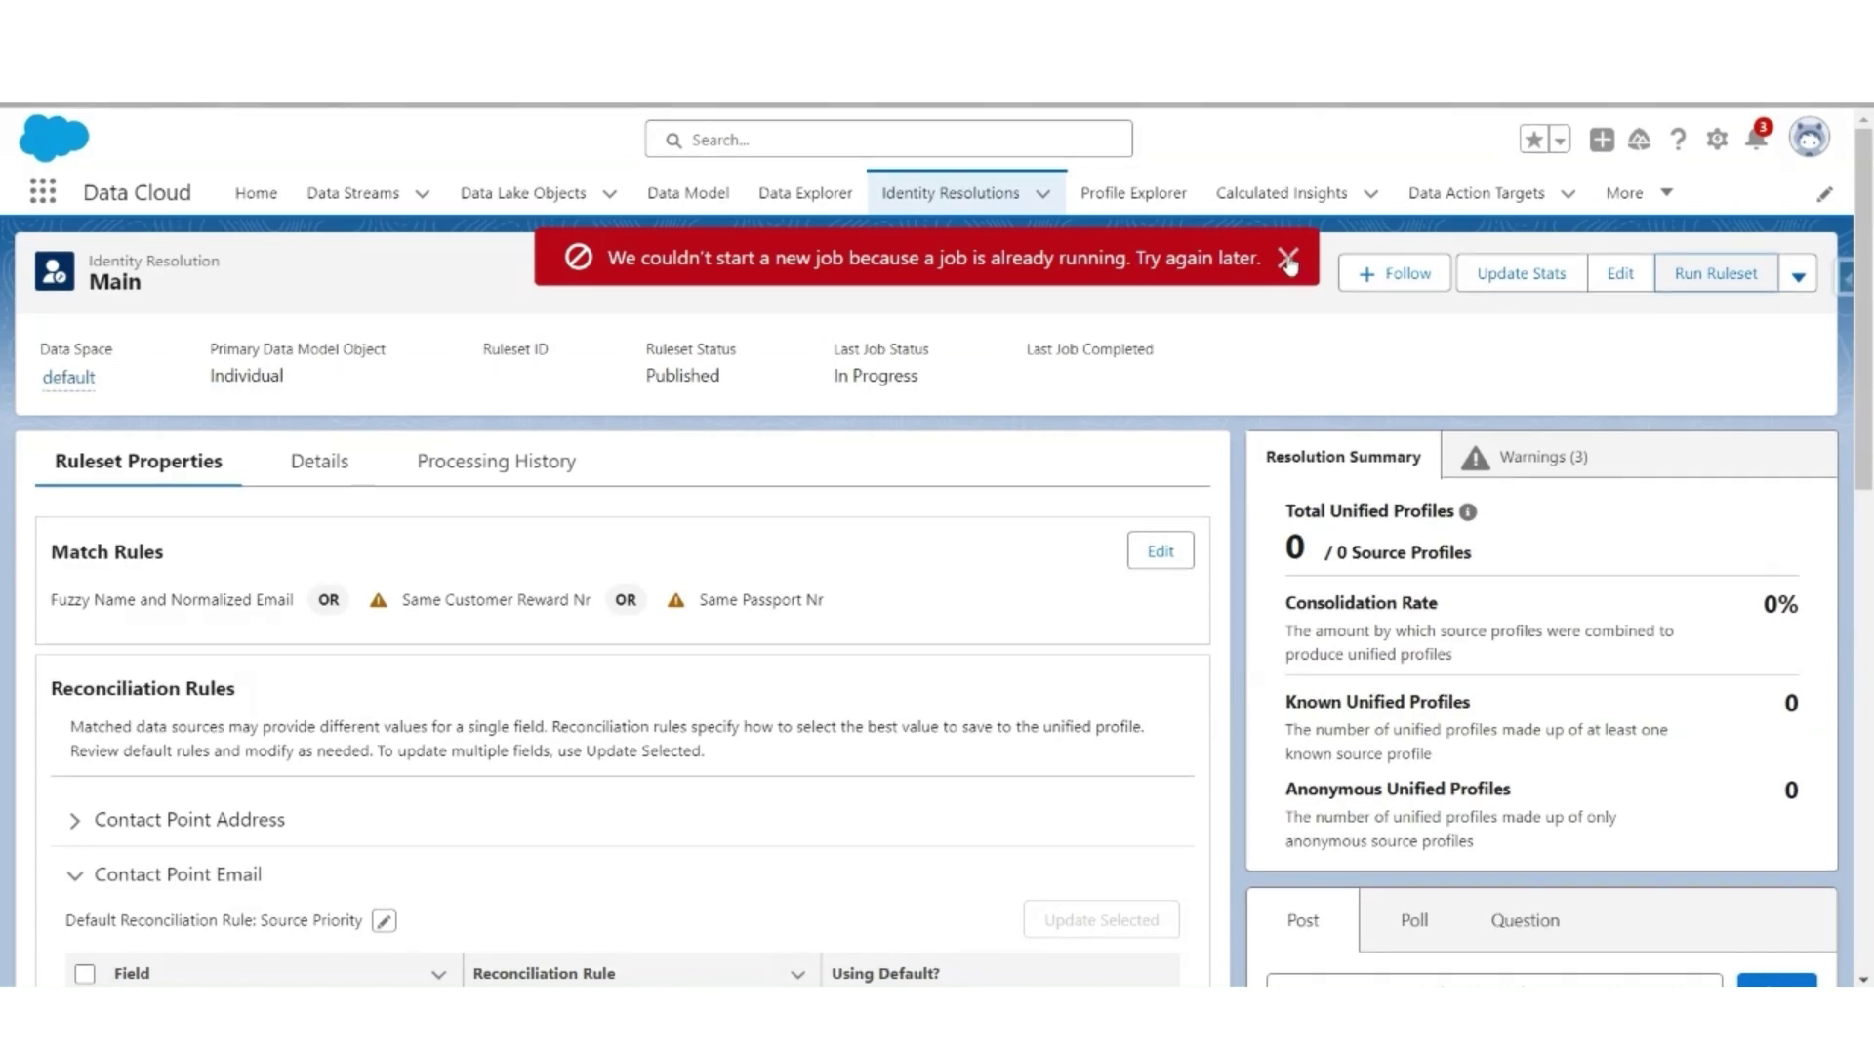
click(1289, 260)
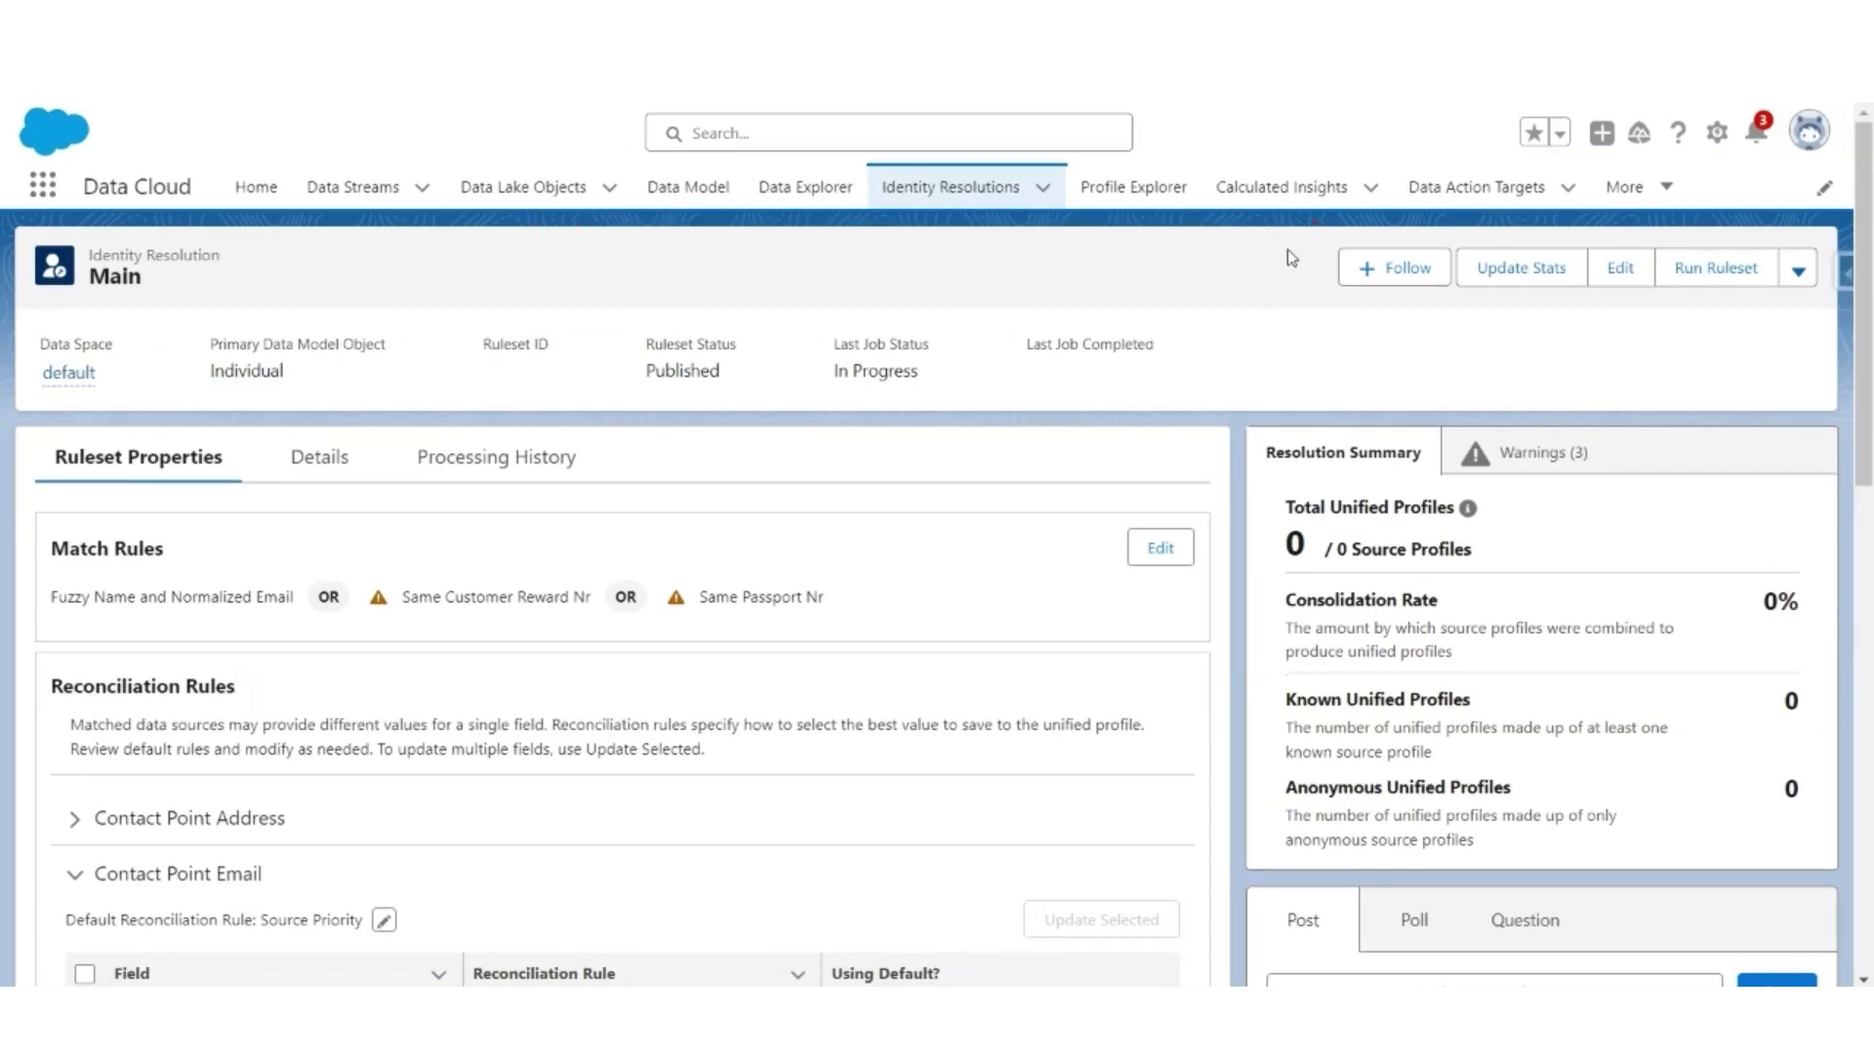